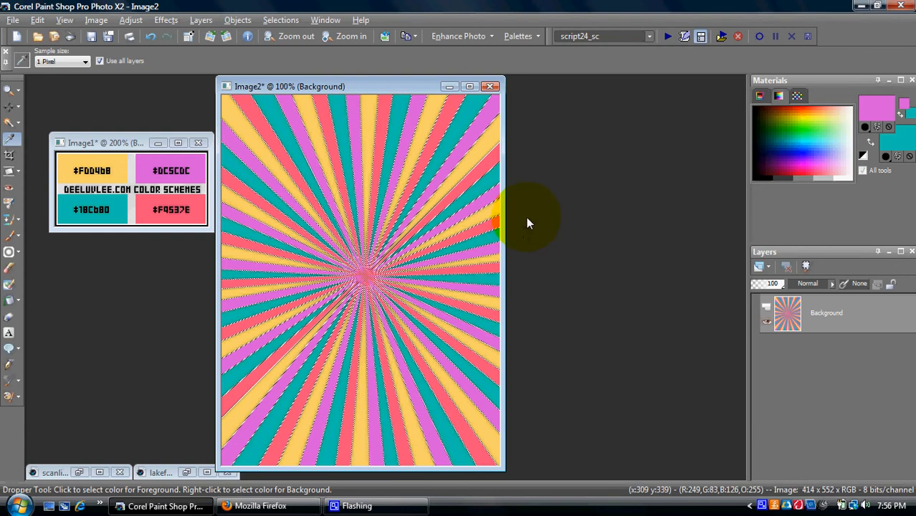
# Step: Move the sunburst image window aside and bring up the selection tool choices
pyautogui.moveTo(400, 85); pyautogui.dragTo(417, 85)
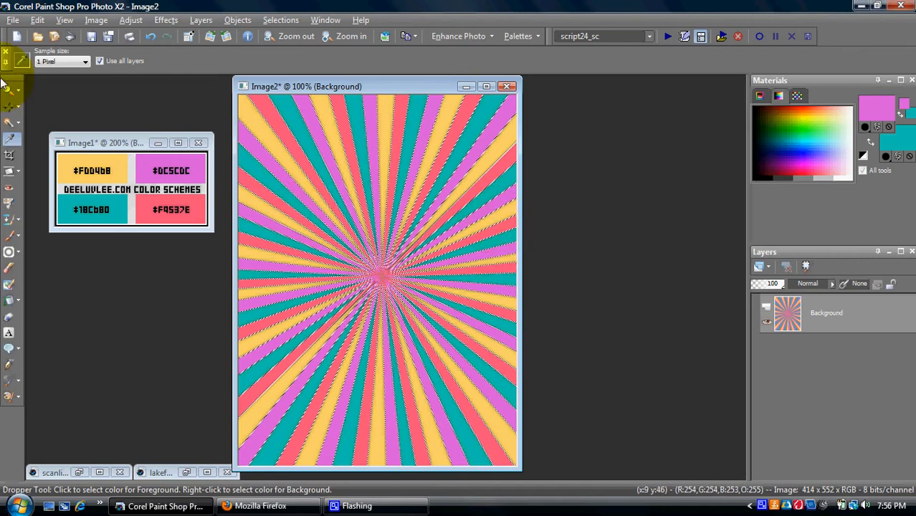
pyautogui.click(18, 123)
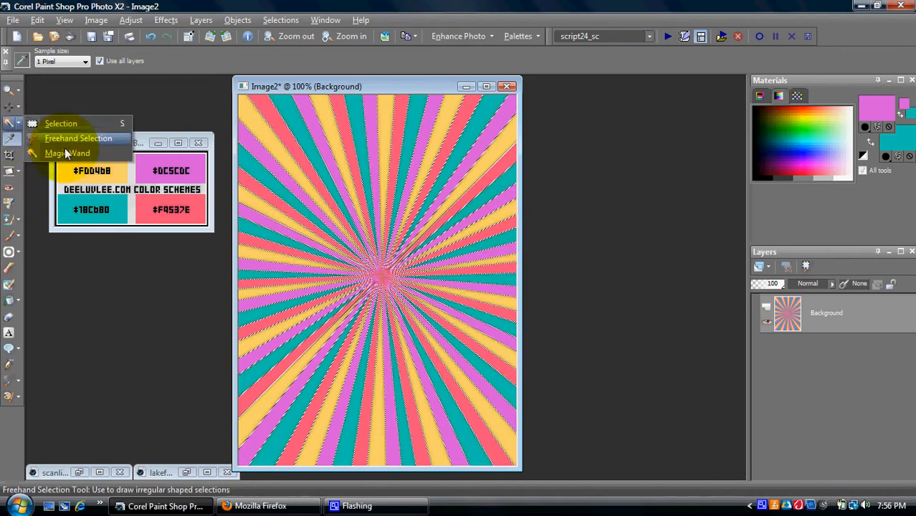
# Step: Switch to the Magic Wand with its selection mode set to Add
pyautogui.click(64, 152)
pyautogui.moveTo(264, 83); pyautogui.dragTo(242, 82)
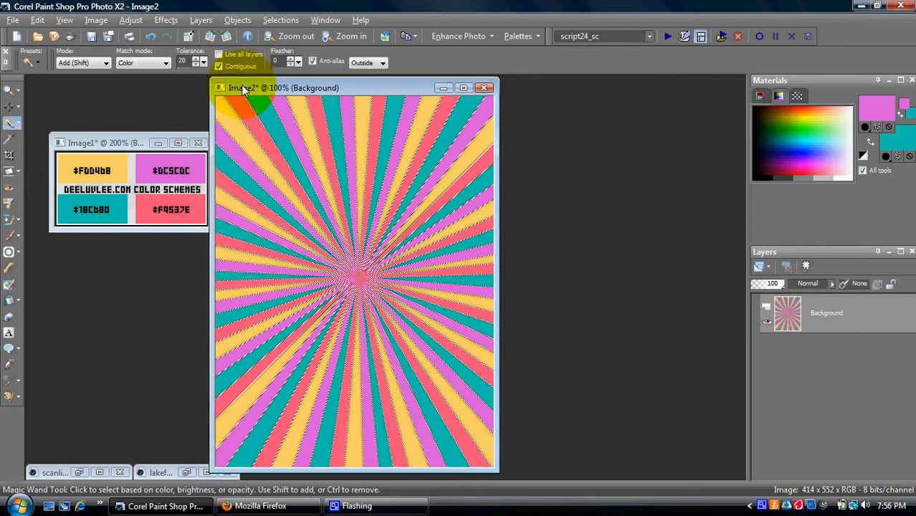
pyautogui.click(106, 63)
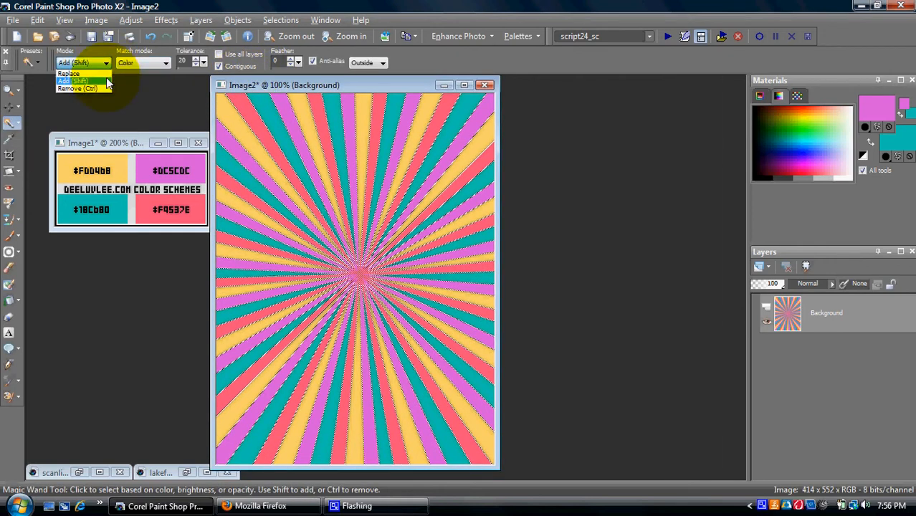
pyautogui.click(263, 85)
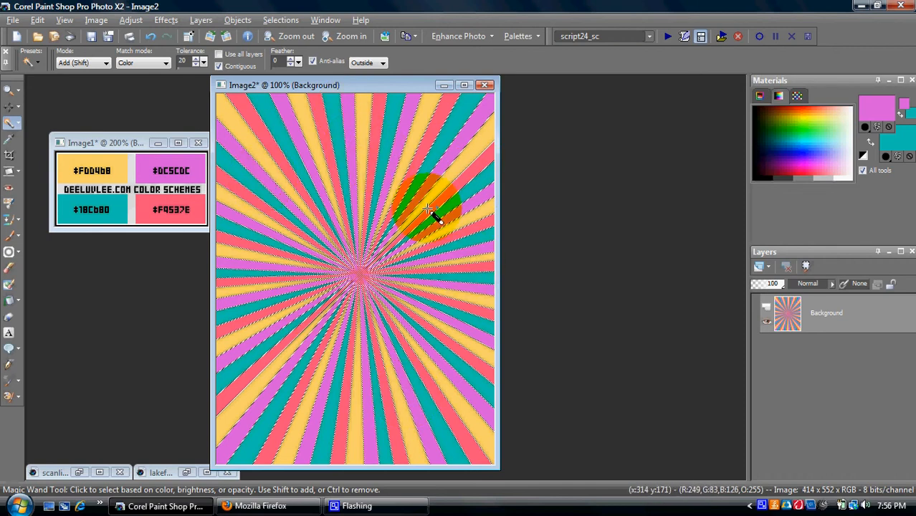
# Step: Magic Wand-select the yellow rays at the top, bottom and left of the sunburst
pyautogui.click(254, 149)
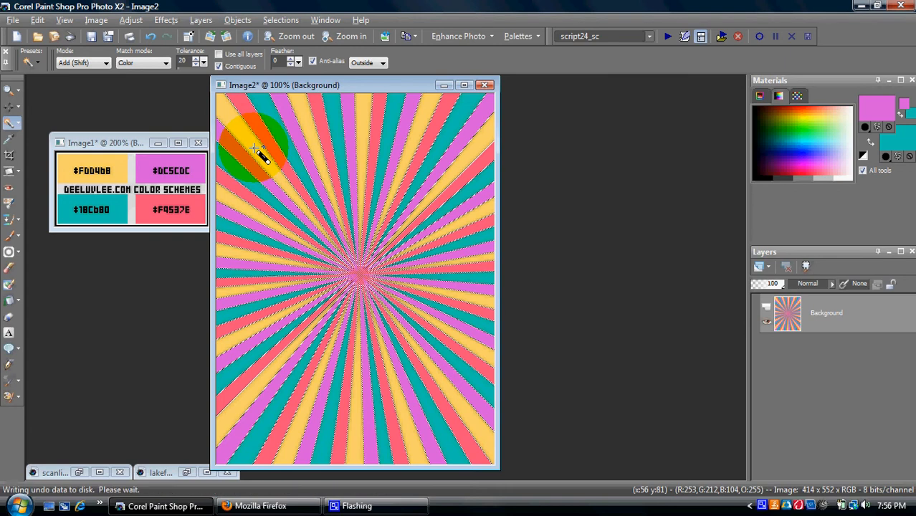
pyautogui.click(423, 126)
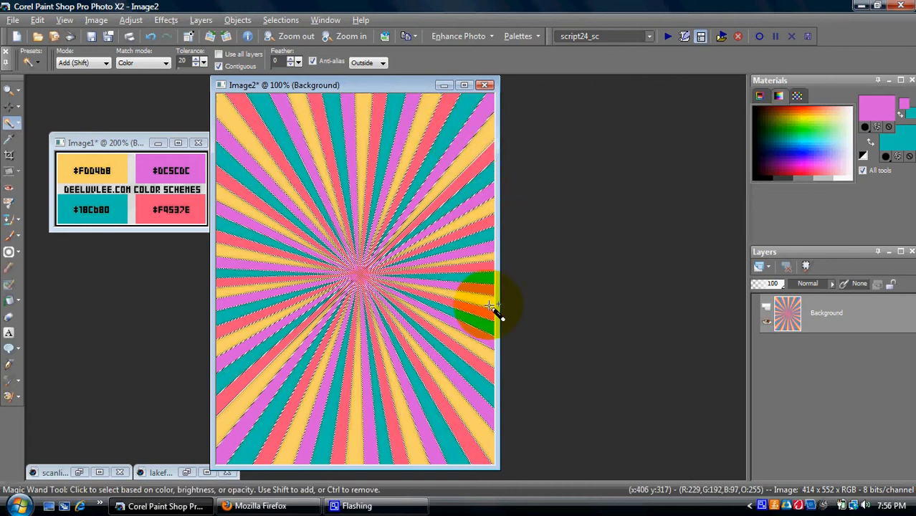
pyautogui.click(410, 441)
pyautogui.click(252, 397)
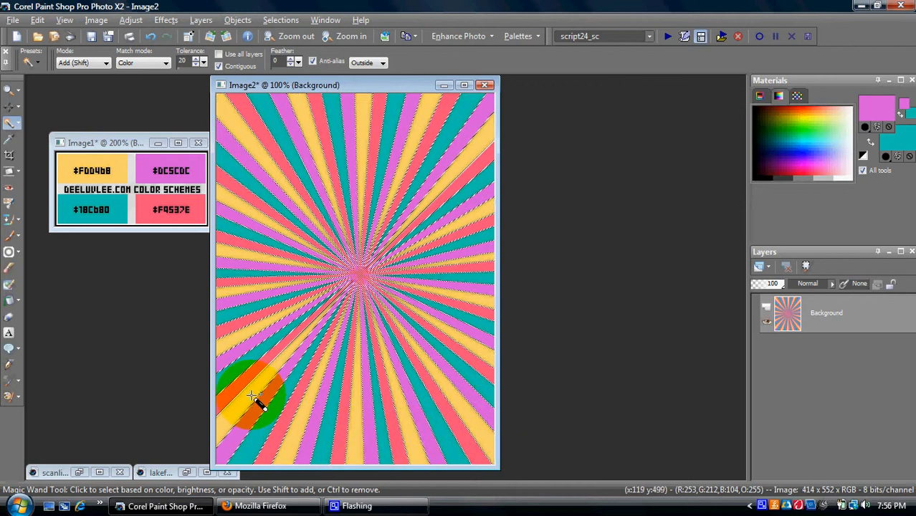
pyautogui.click(235, 333)
pyautogui.click(234, 292)
pyautogui.click(234, 240)
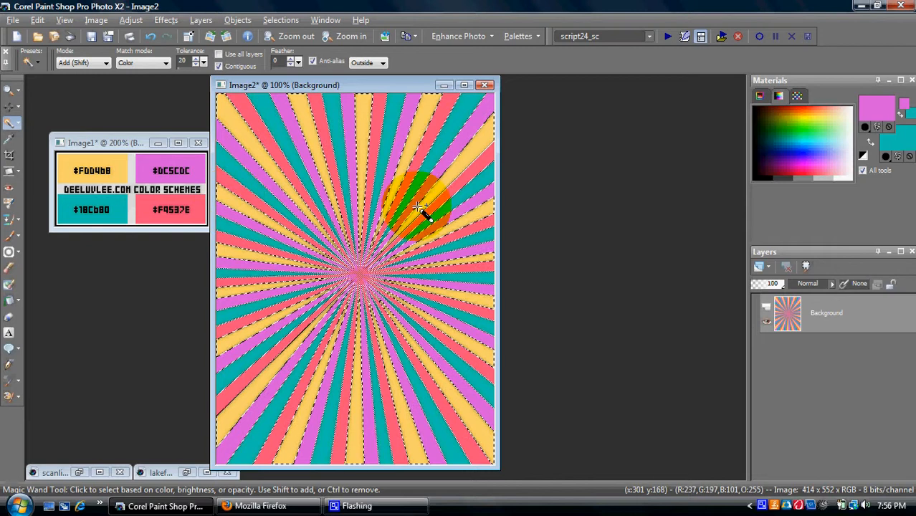
# Step: Open the Halftone effect and pan its preview onto the rays
pyautogui.click(174, 22)
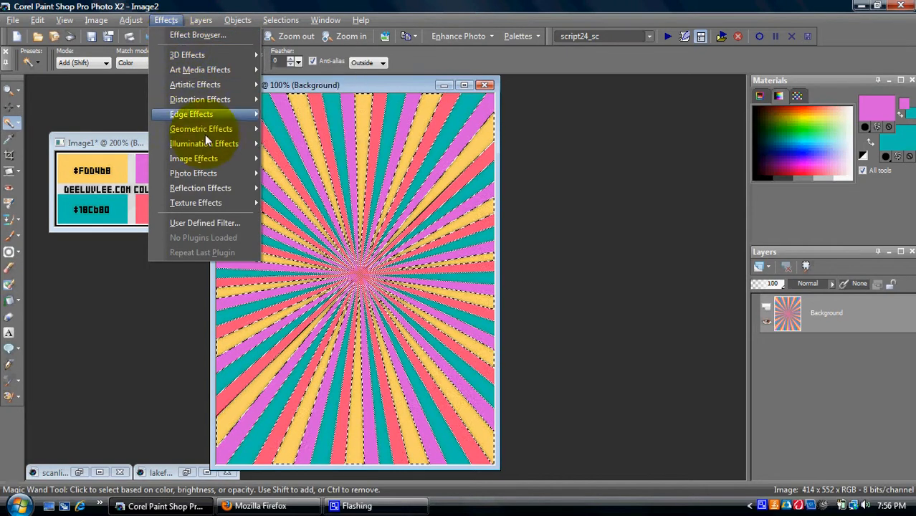
pyautogui.click(167, 22)
pyautogui.click(167, 22)
pyautogui.moveTo(216, 83)
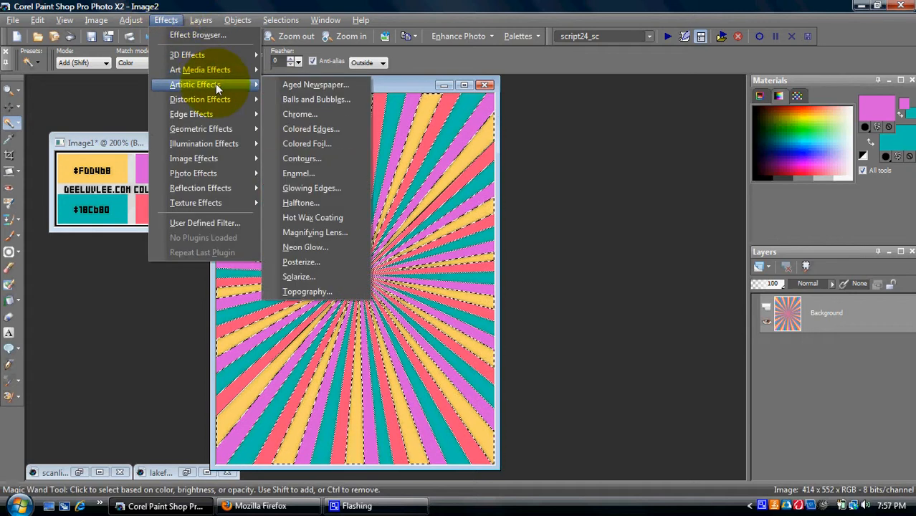
pyautogui.click(324, 204)
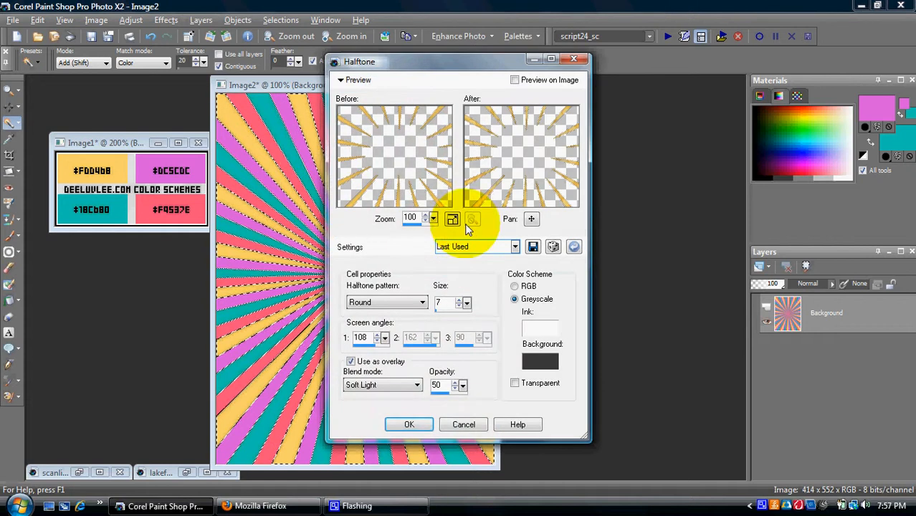
pyautogui.moveTo(404, 66); pyautogui.dragTo(359, 42)
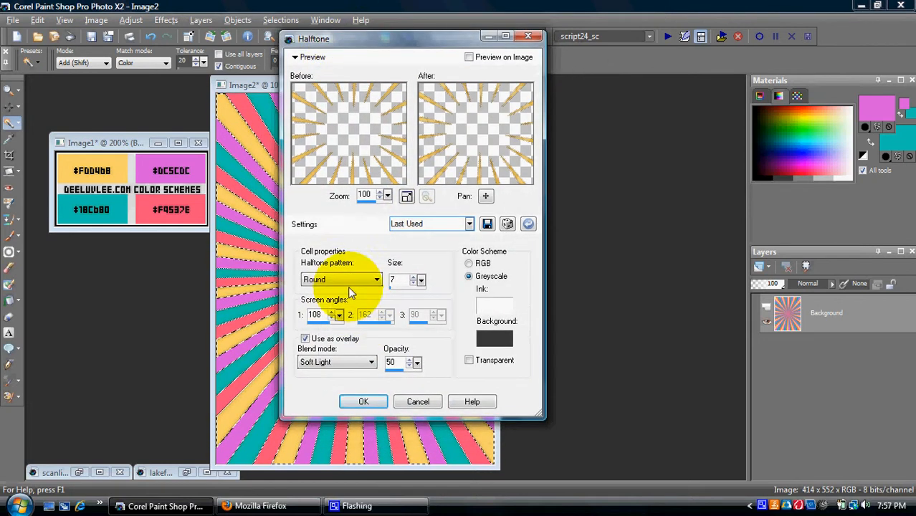
pyautogui.moveTo(449, 155); pyautogui.dragTo(522, 123)
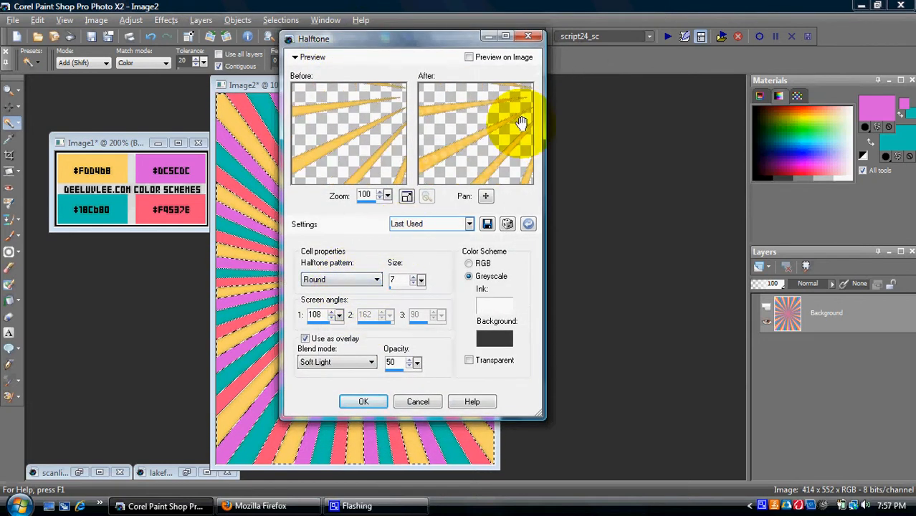
# Step: Set a Round halftone pattern, size 8, with white ink on dark grey
pyautogui.click(393, 285)
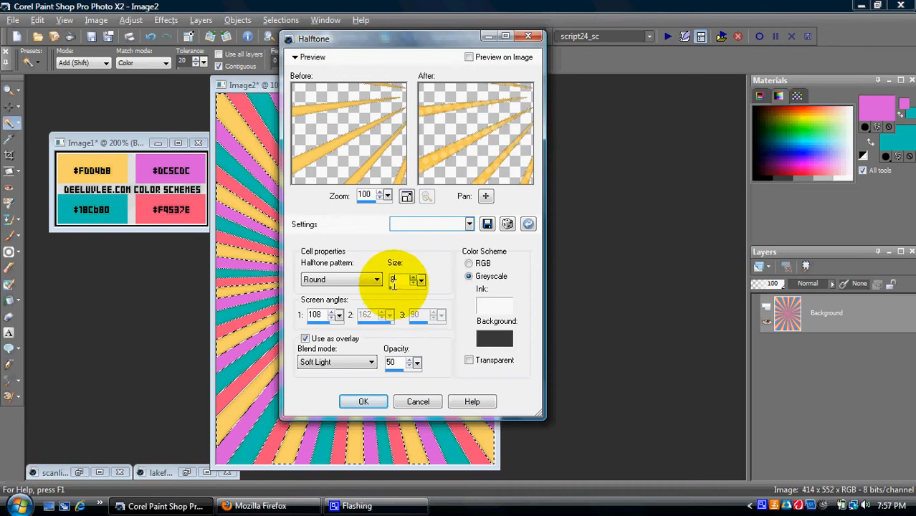
pyautogui.click(358, 278)
pyautogui.click(358, 278)
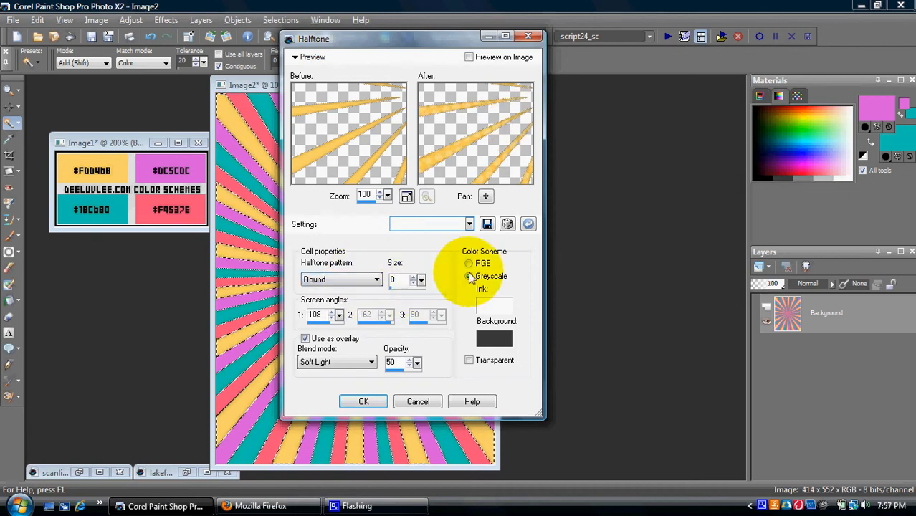
pyautogui.click(501, 306)
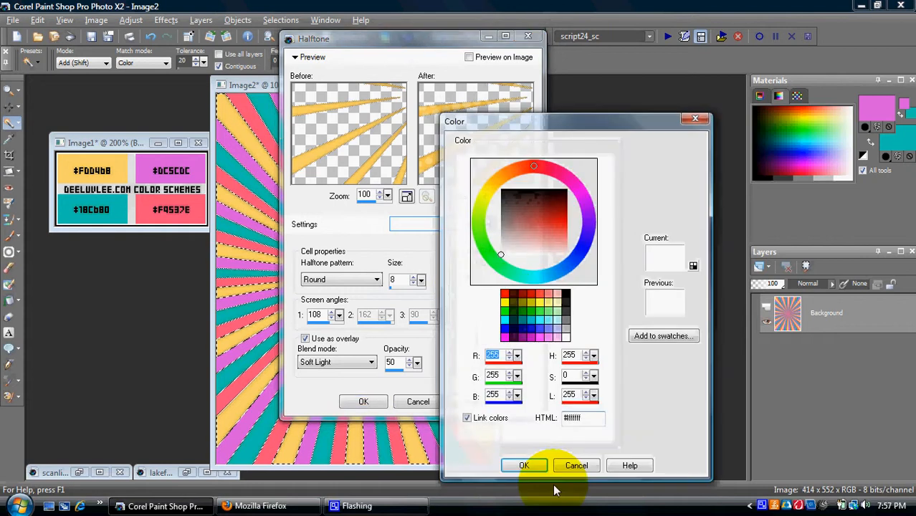
pyautogui.click(524, 463)
pyautogui.click(495, 337)
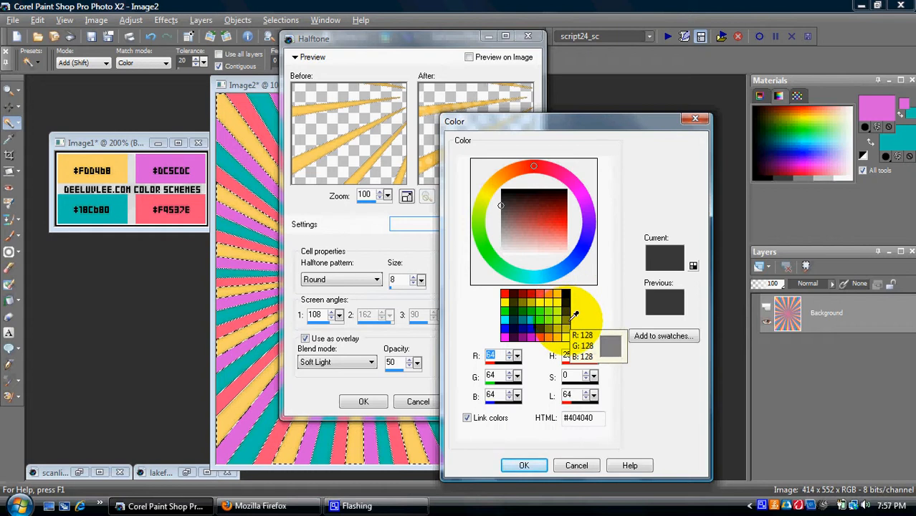
pyautogui.click(524, 465)
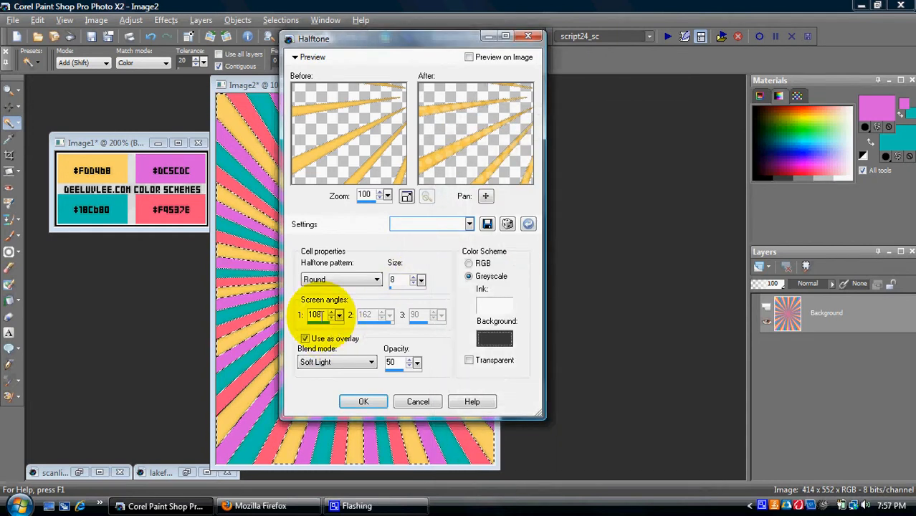
# Step: Keep Soft Light overlay blending, adjust the opacity and apply the halftone
pyautogui.click(305, 339)
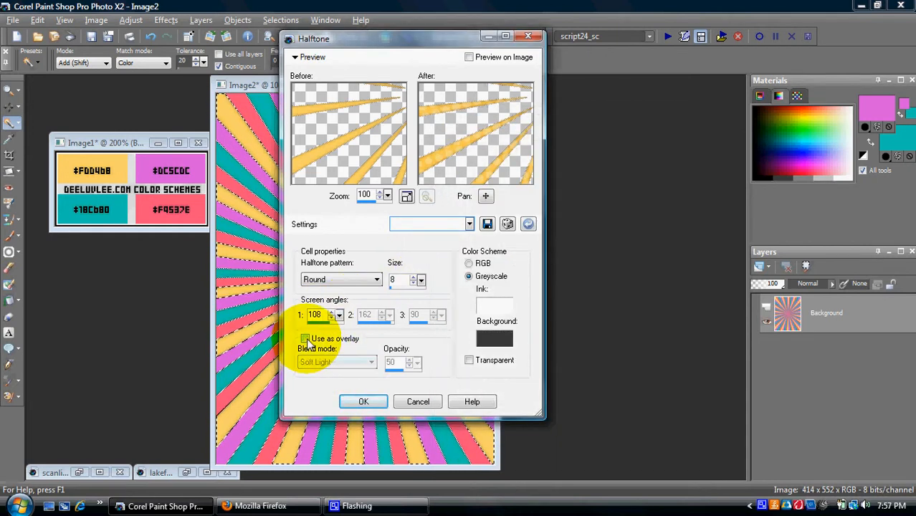
pyautogui.click(306, 339)
pyautogui.click(341, 367)
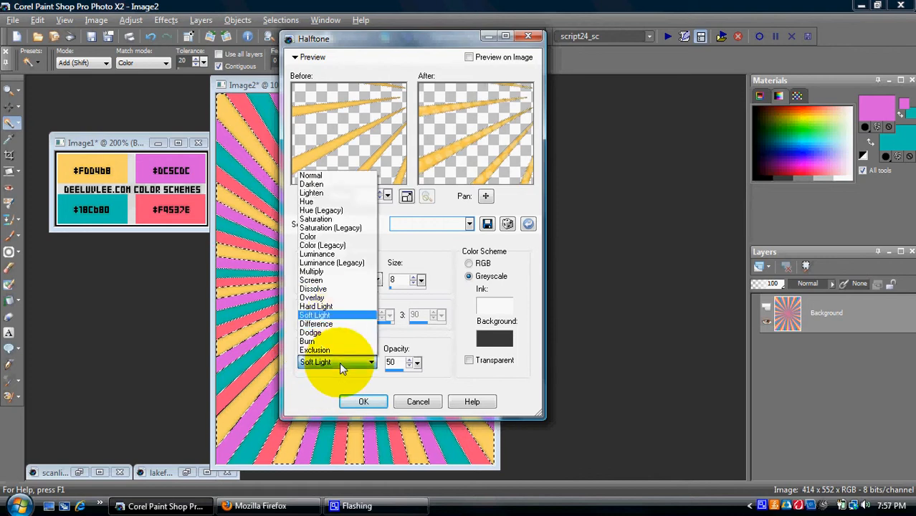
pyautogui.click(348, 308)
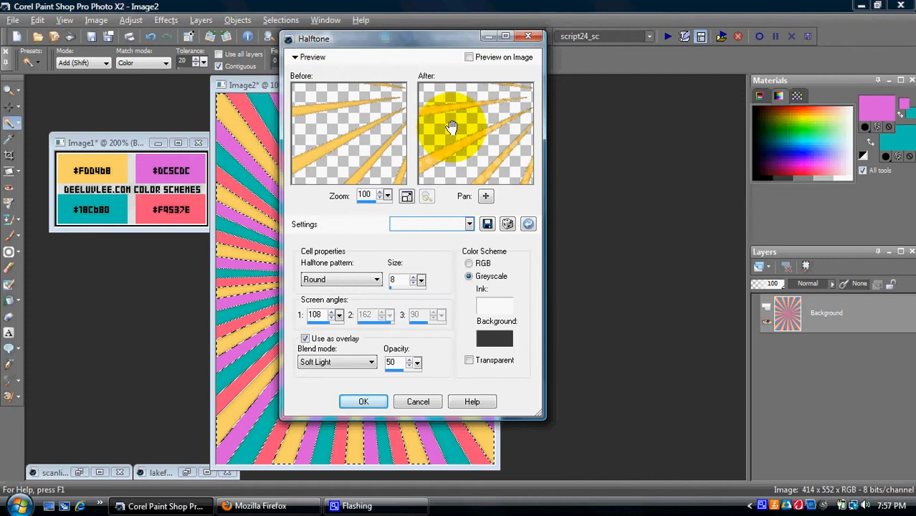
pyautogui.moveTo(460, 112); pyautogui.dragTo(460, 132)
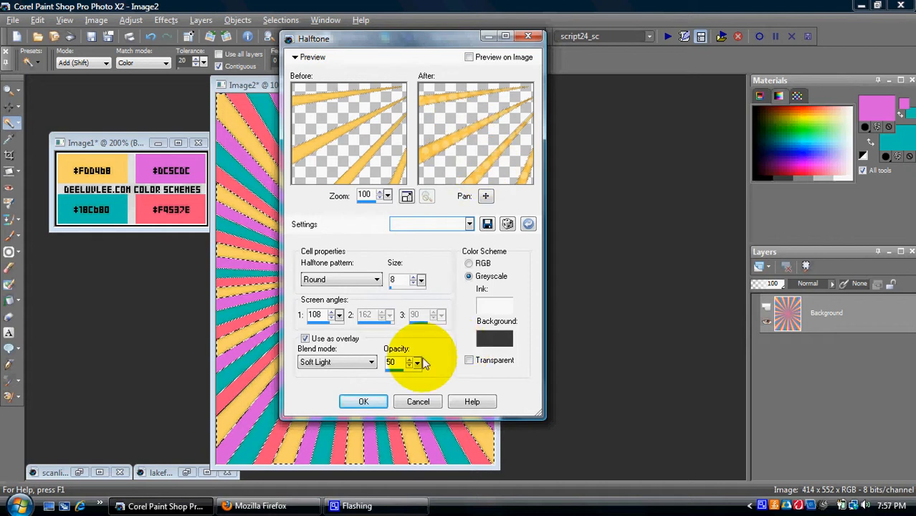
pyautogui.moveTo(416, 362)
pyautogui.mouseDown()
pyautogui.moveTo(450, 370)
pyautogui.moveTo(418, 364)
pyautogui.mouseUp()
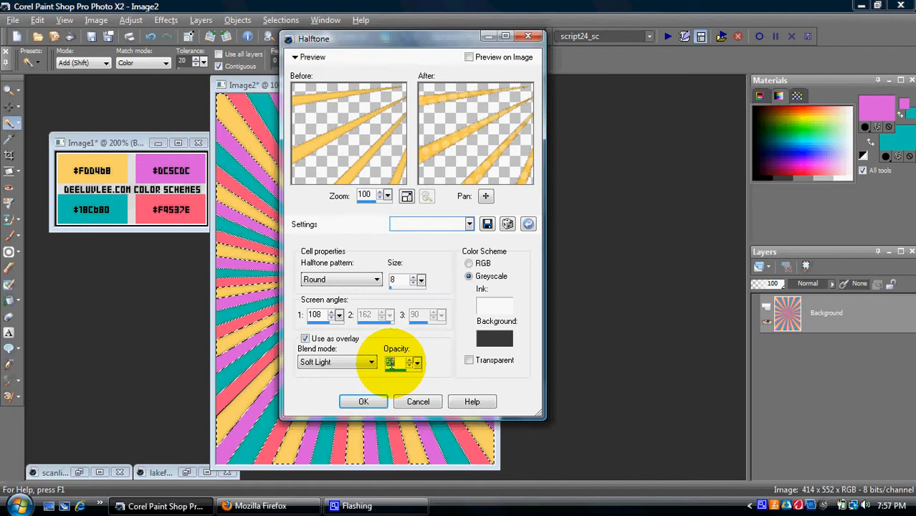
pyautogui.click(389, 362)
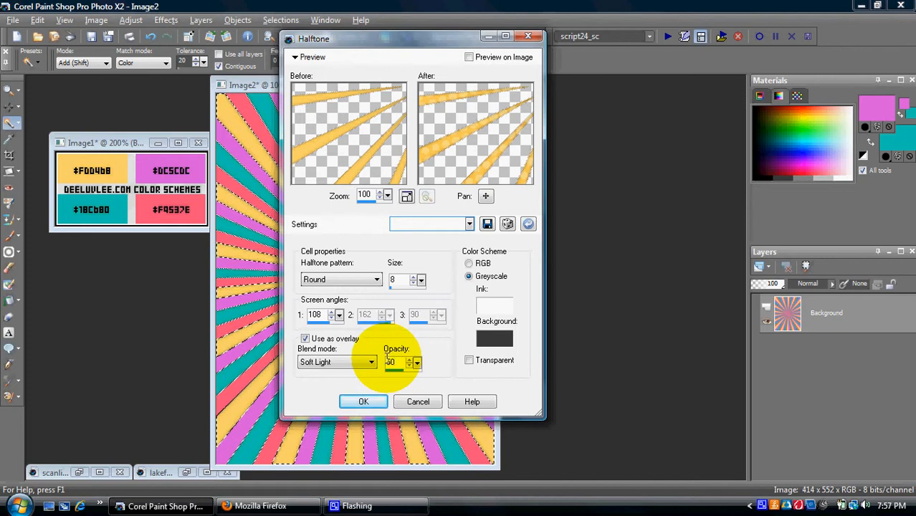
pyautogui.press('Return')
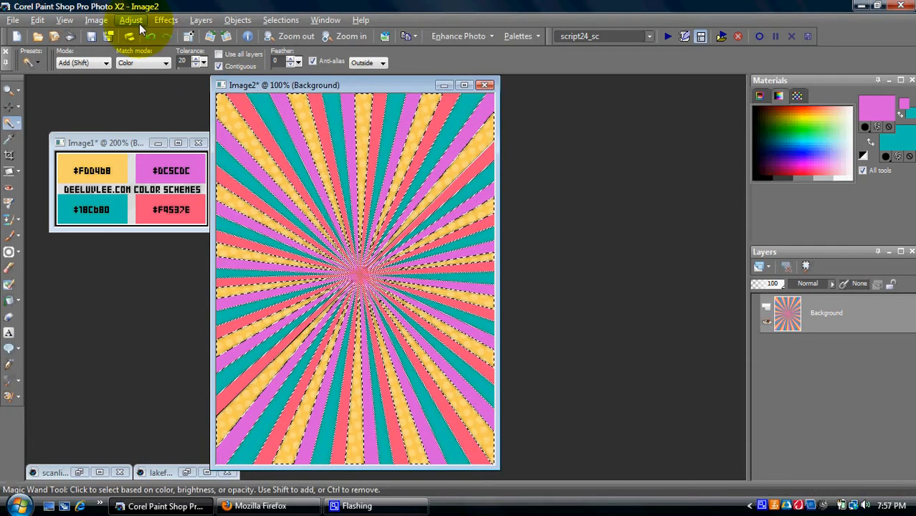
# Step: Deselect the yellow rays, then Magic Wand-select four teal rays around the sunburst
pyautogui.hotkey('ctrl', 'd')
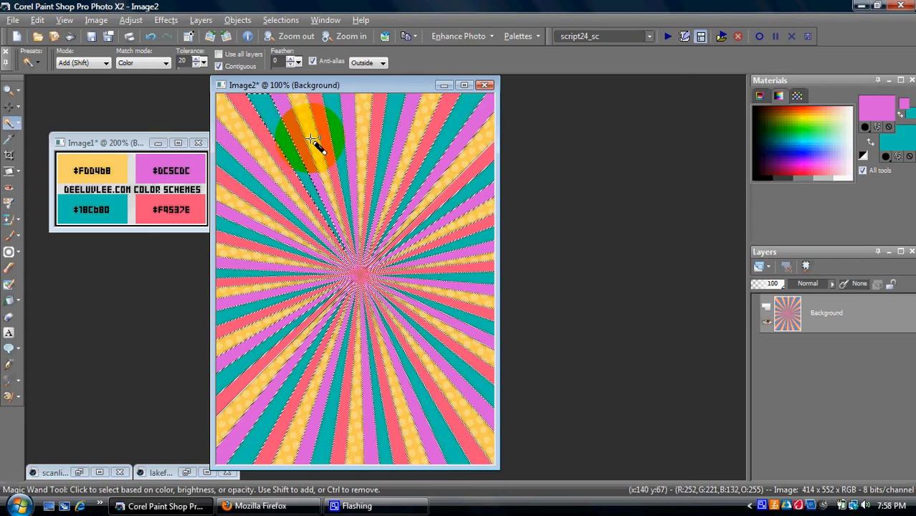
pyautogui.click(391, 129)
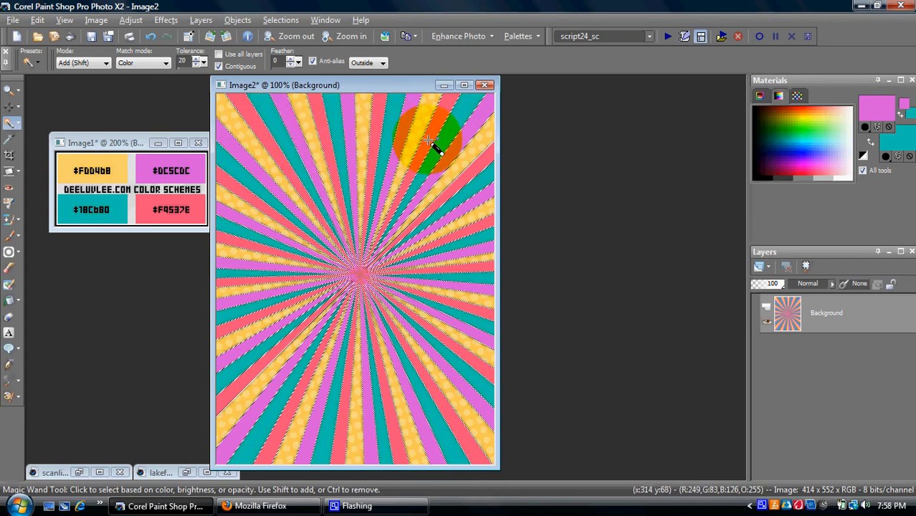
pyautogui.click(476, 185)
pyautogui.click(477, 278)
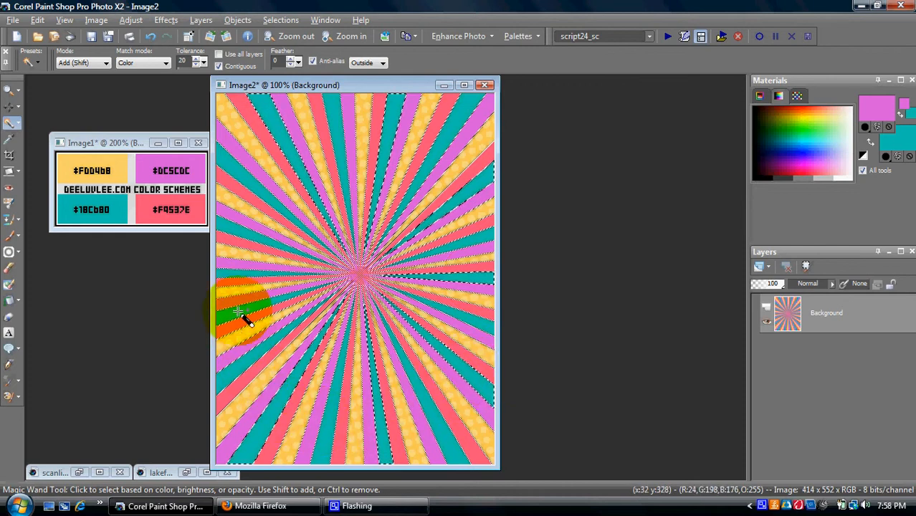
pyautogui.click(246, 173)
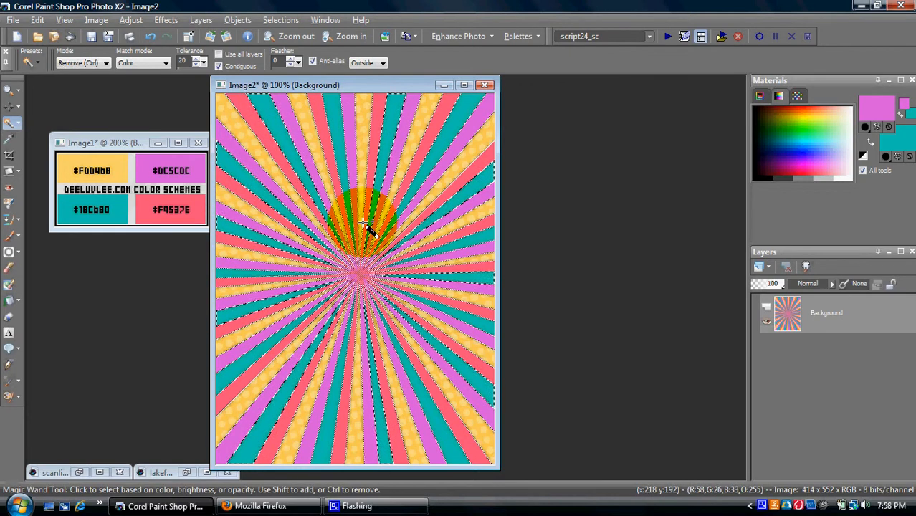
# Step: Apply the Round Soft Light halftone to the selected teal rays at opacity 40
pyautogui.click(166, 20)
pyautogui.moveTo(215, 99)
pyautogui.click(304, 203)
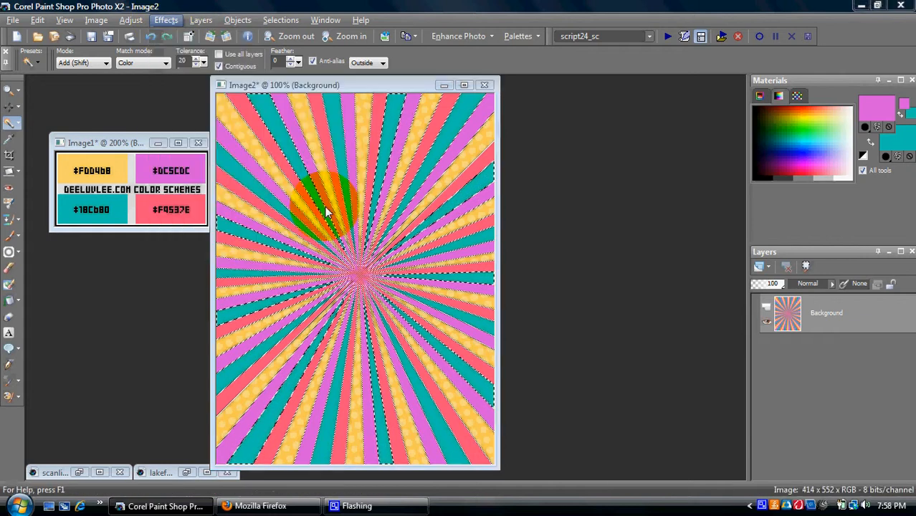
pyautogui.moveTo(443, 165); pyautogui.dragTo(459, 141)
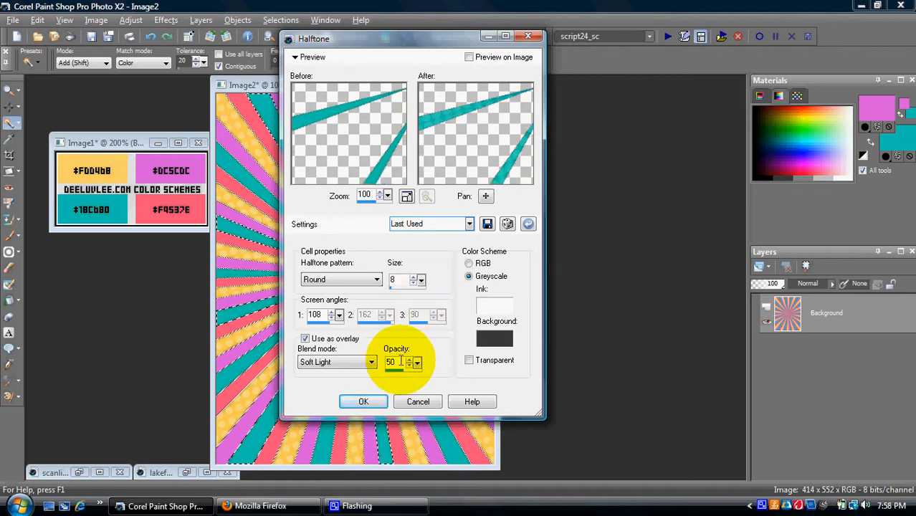
pyautogui.write('40')
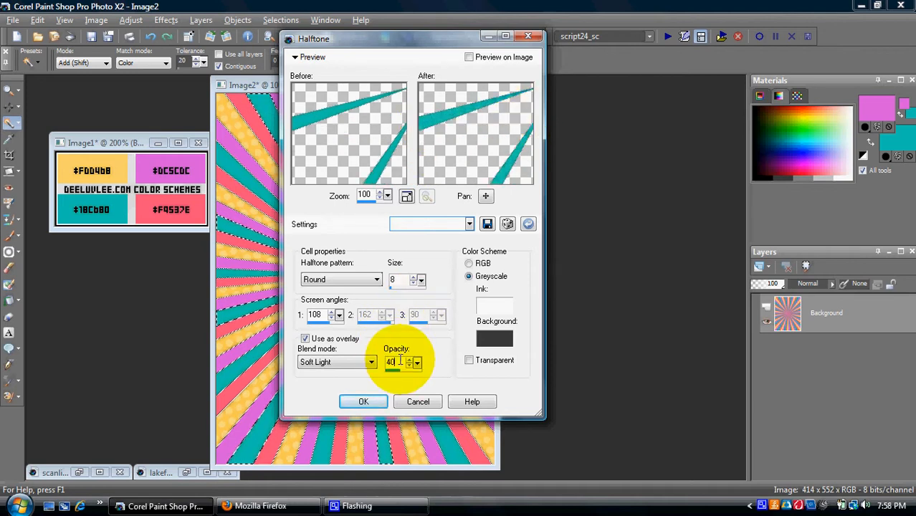
pyautogui.press('Return')
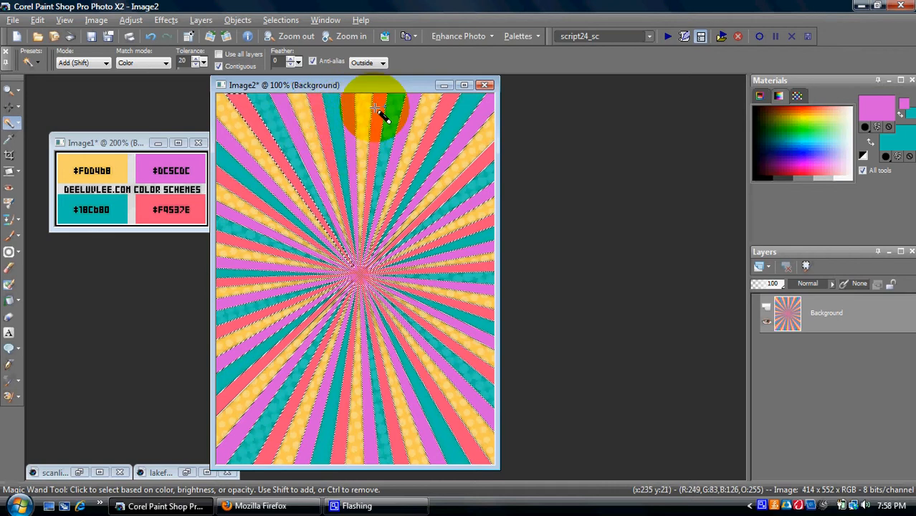
# Step: Add another upper stripe to the selection, then undo the extra stripe additions
pyautogui.click(481, 233)
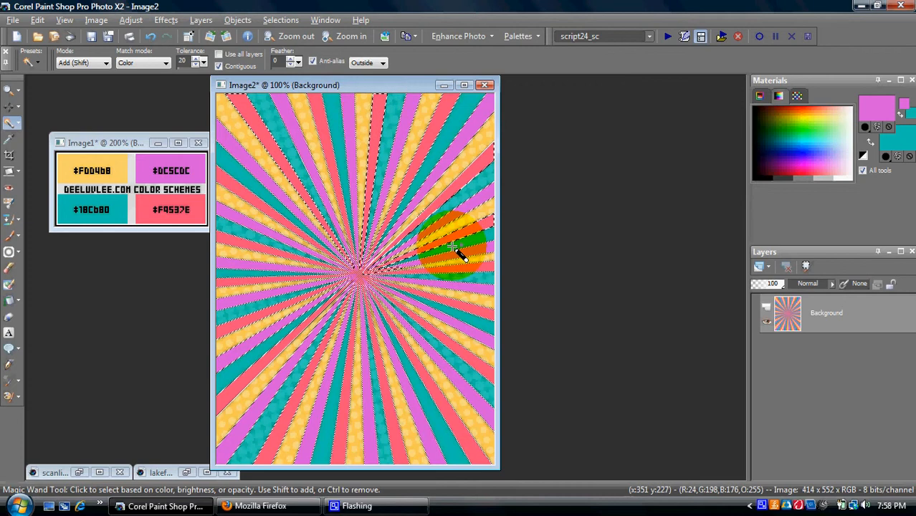
pyautogui.hotkey('ctrl', 'z')
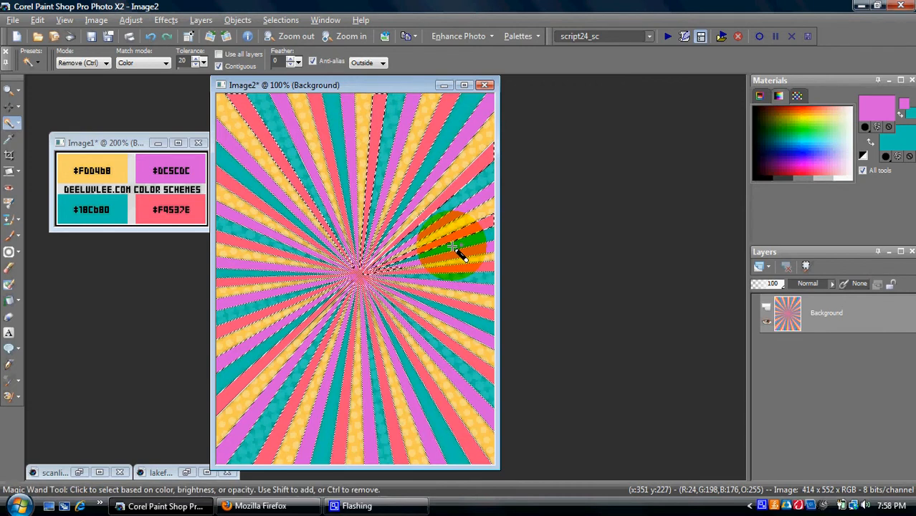
pyautogui.hotkey('ctrl', 'z')
pyautogui.hotkey('ctrl', 'z')
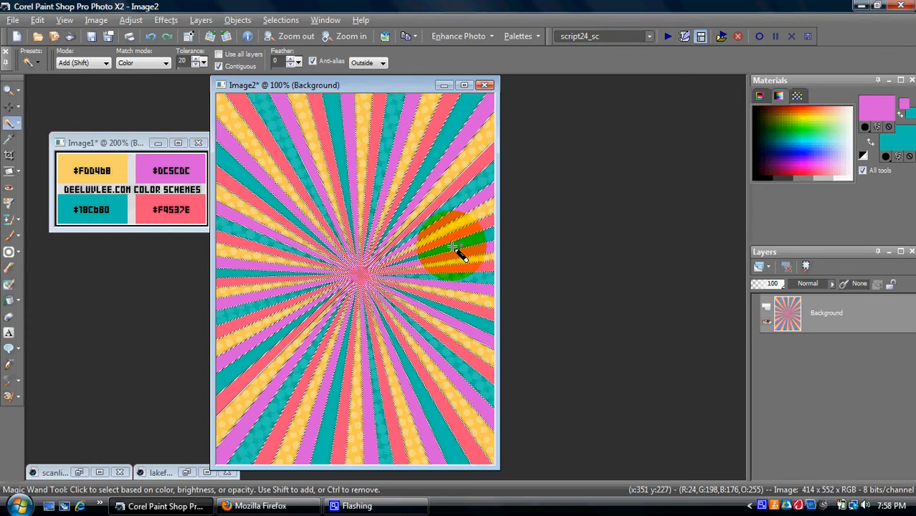
# Step: Paint a black dot at the sunburst centre using the Round 50 brush at size 86
pyautogui.click(766, 174)
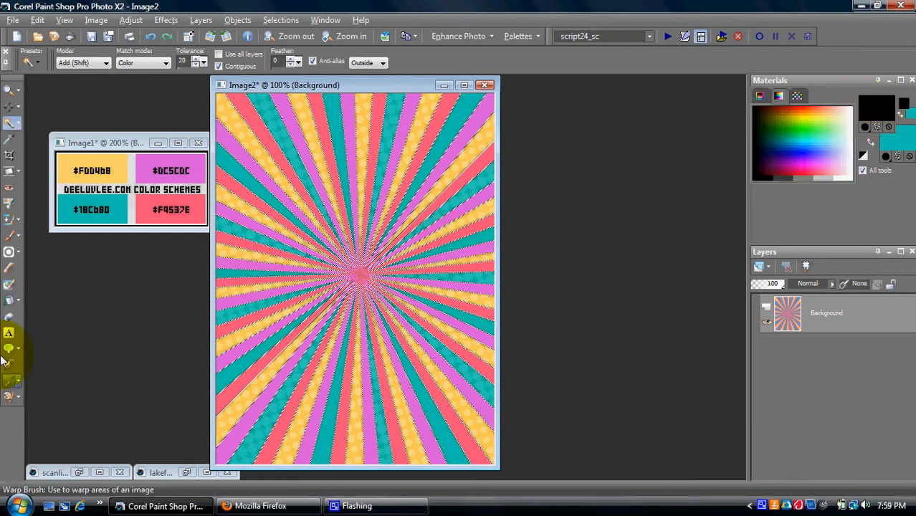
pyautogui.click(7, 234)
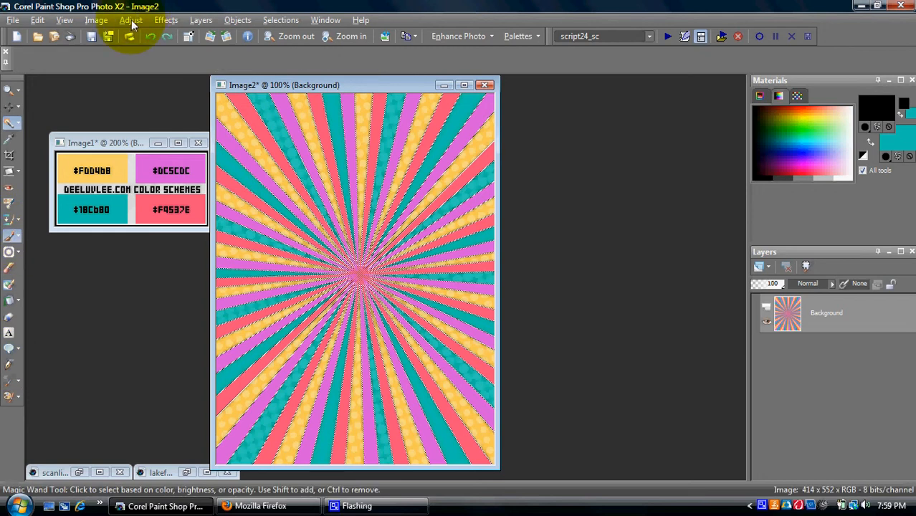
pyautogui.click(65, 64)
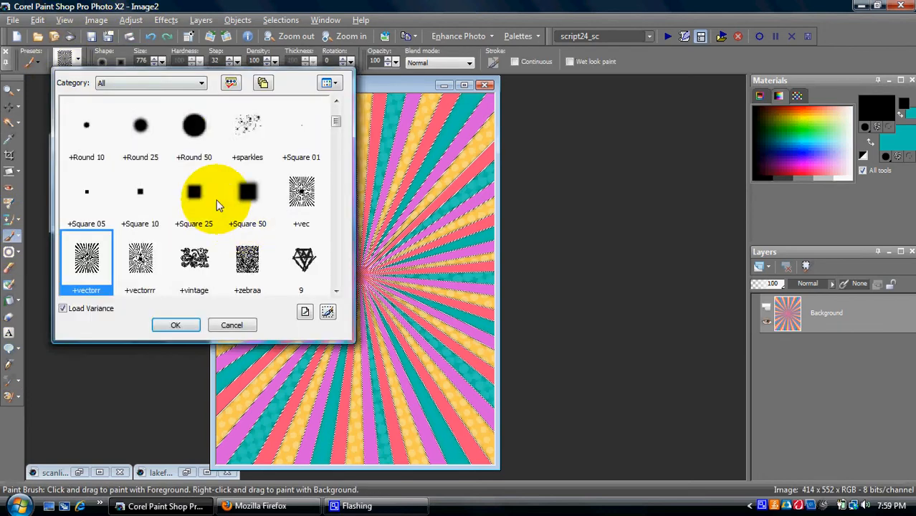
pyautogui.click(193, 130)
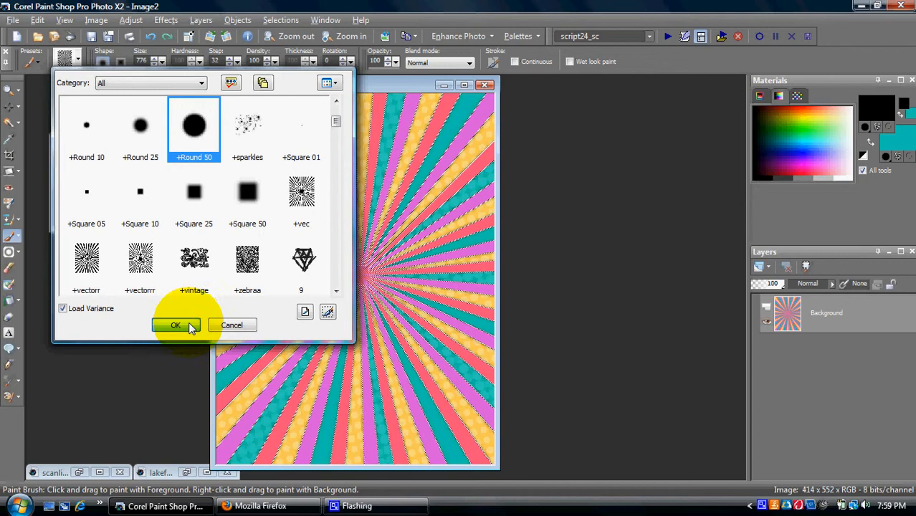
pyautogui.click(176, 325)
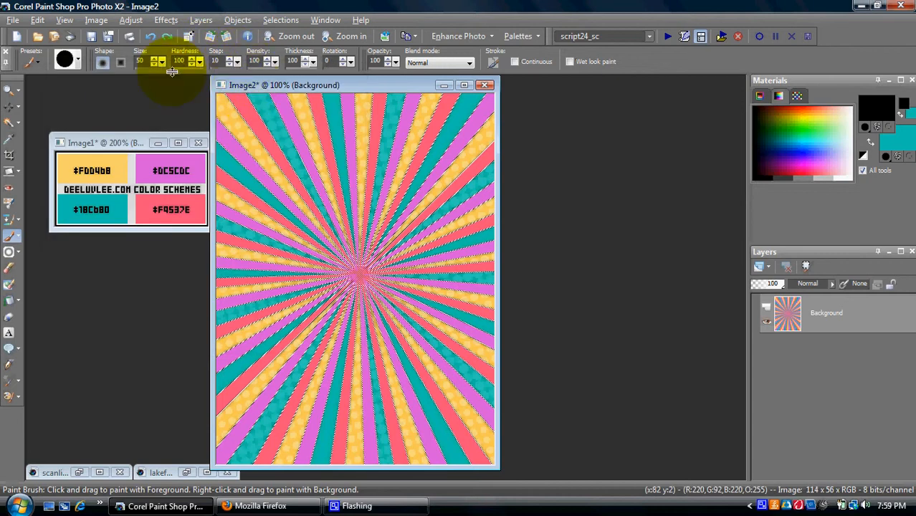
pyautogui.moveTo(166, 62); pyautogui.dragTo(166, 64)
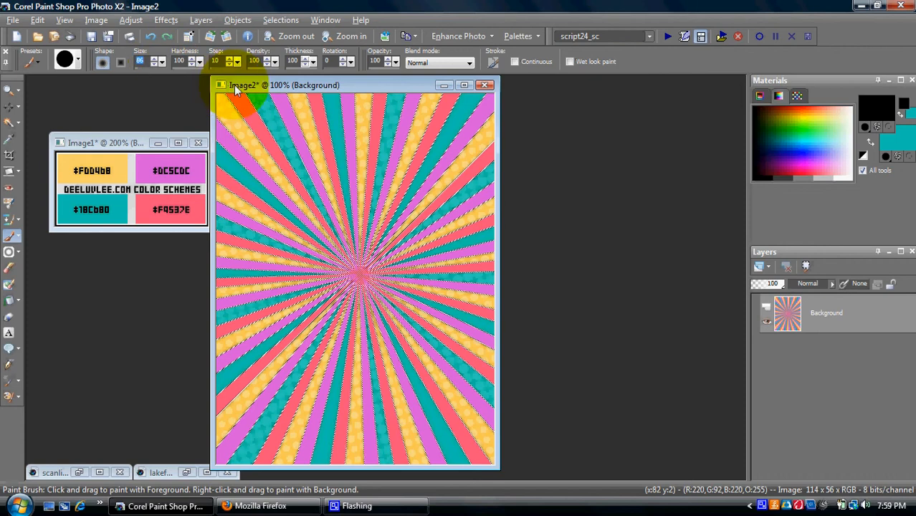
pyautogui.click(362, 271)
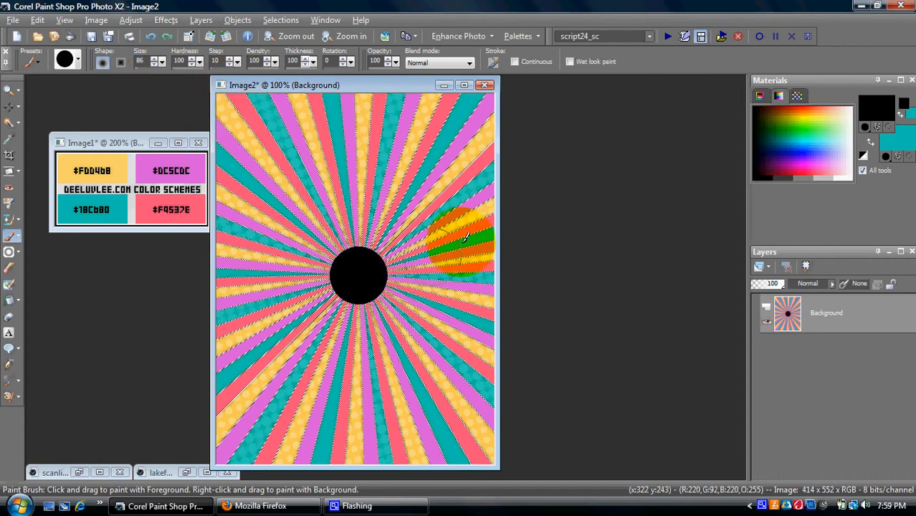
pyautogui.click(9, 123)
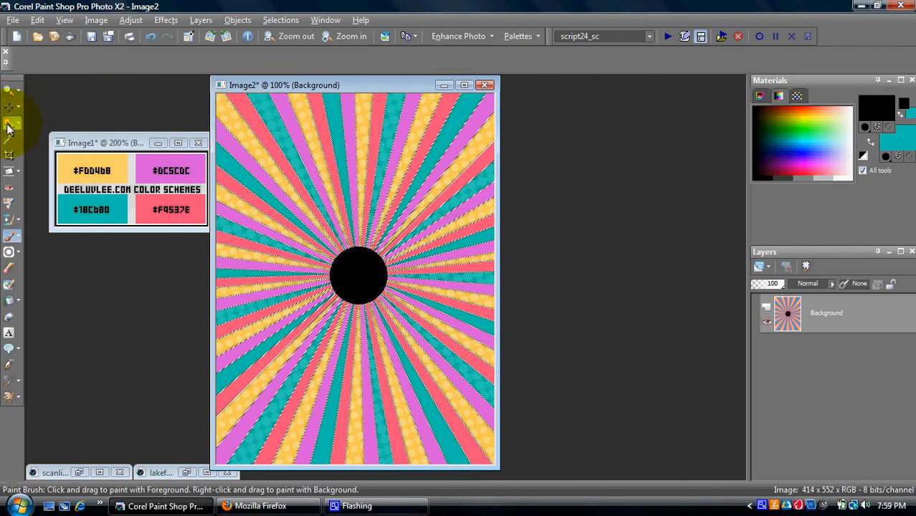
# Step: Magic Wand-select the pink rays along the top, right and left of the sunburst
pyautogui.click(320, 126)
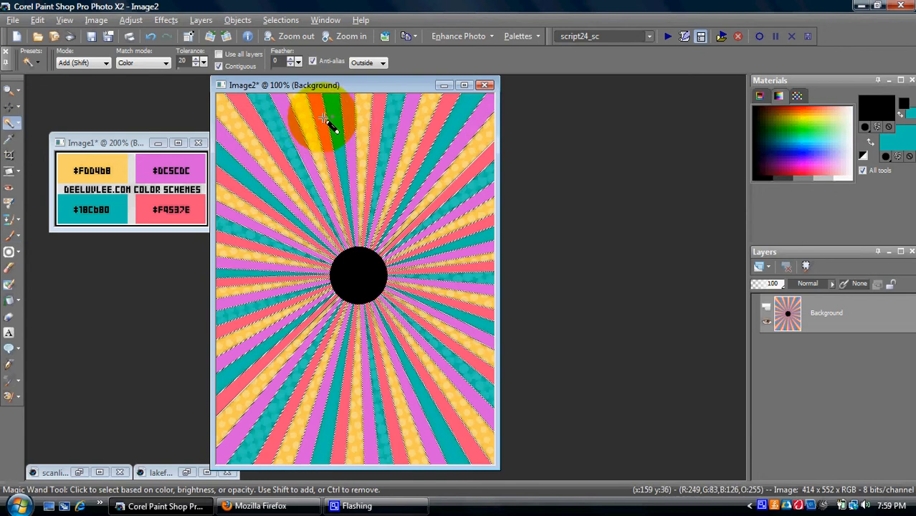
pyautogui.click(369, 125)
pyautogui.click(410, 127)
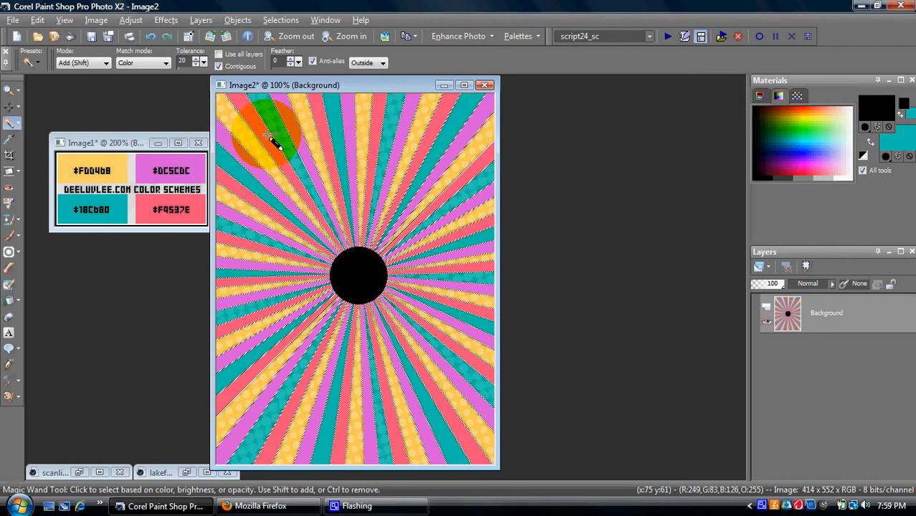
pyautogui.click(379, 116)
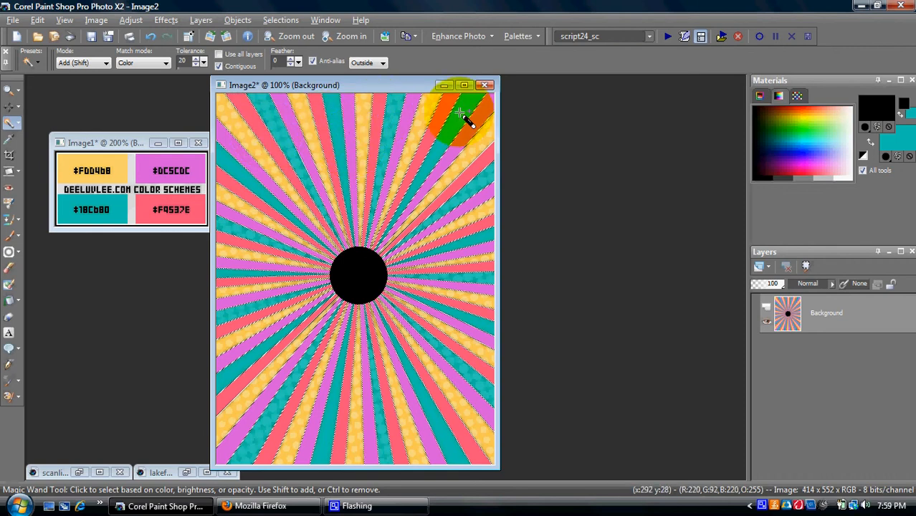
pyautogui.click(484, 158)
pyautogui.click(483, 267)
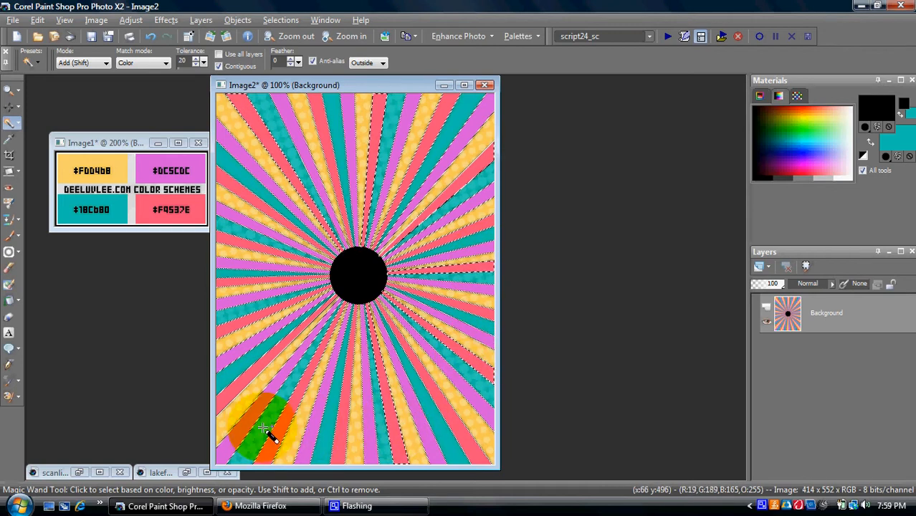
pyautogui.click(228, 329)
pyautogui.click(229, 238)
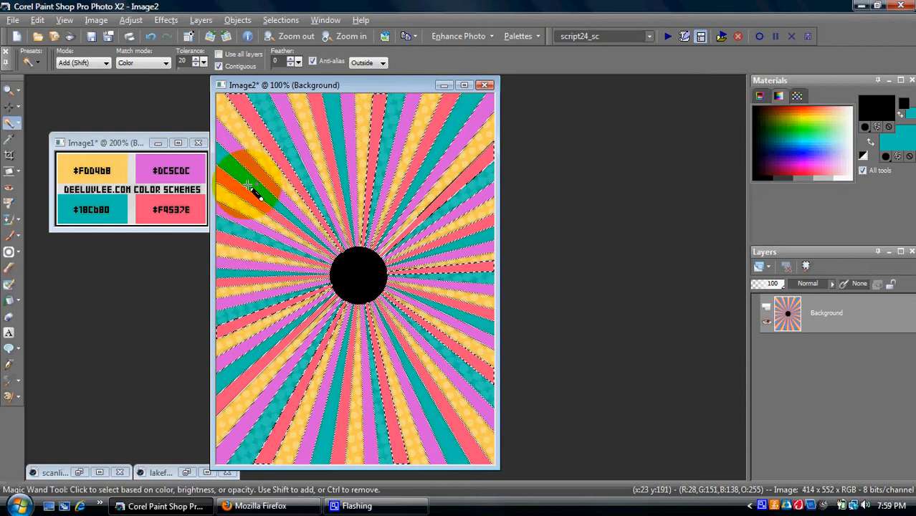
pyautogui.click(201, 20)
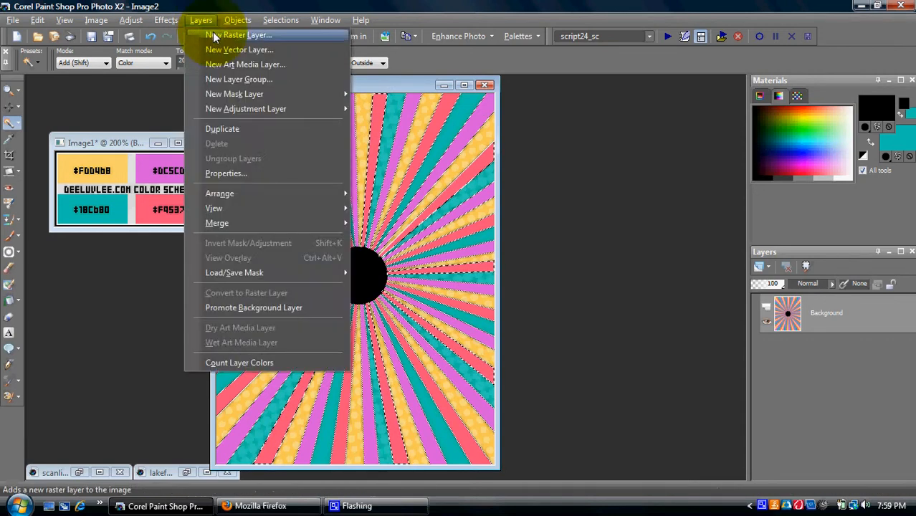
# Step: Add a new Raster 1 layer and sample teal from Image1 as the paint colour
pyautogui.click(215, 35)
pyautogui.click(288, 302)
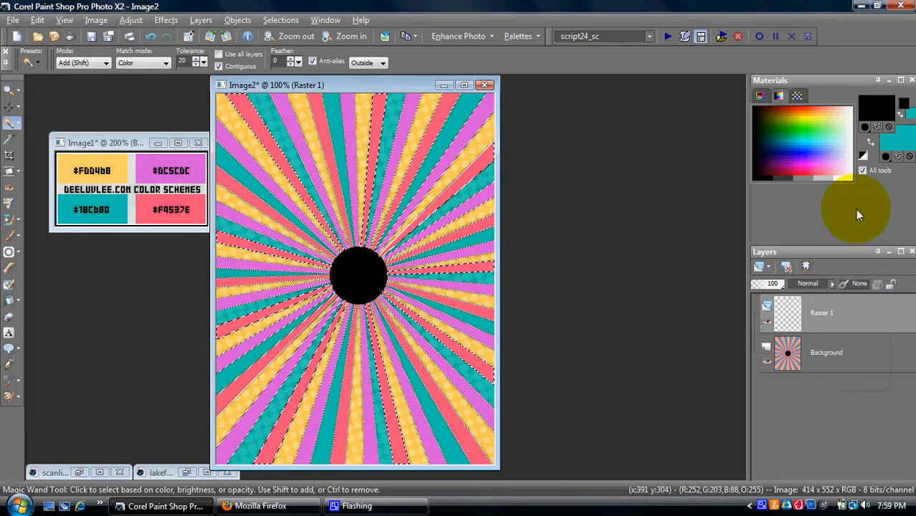
pyautogui.click(9, 138)
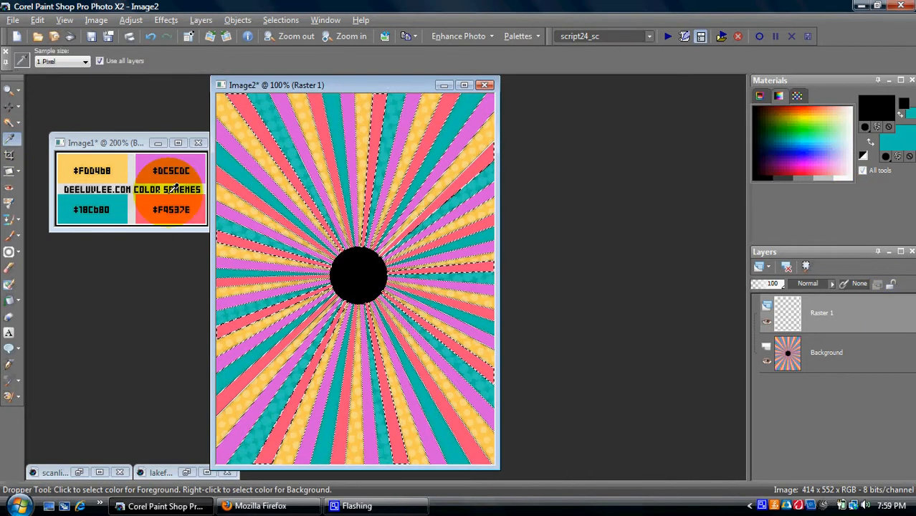
pyautogui.click(129, 205)
pyautogui.click(256, 85)
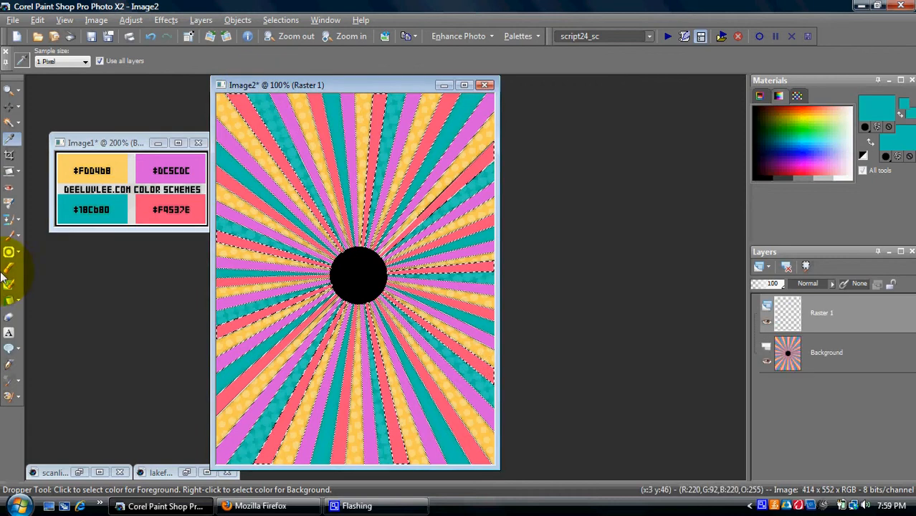
# Step: Set up the Paint Brush with the glitter brush tip
pyautogui.click(8, 247)
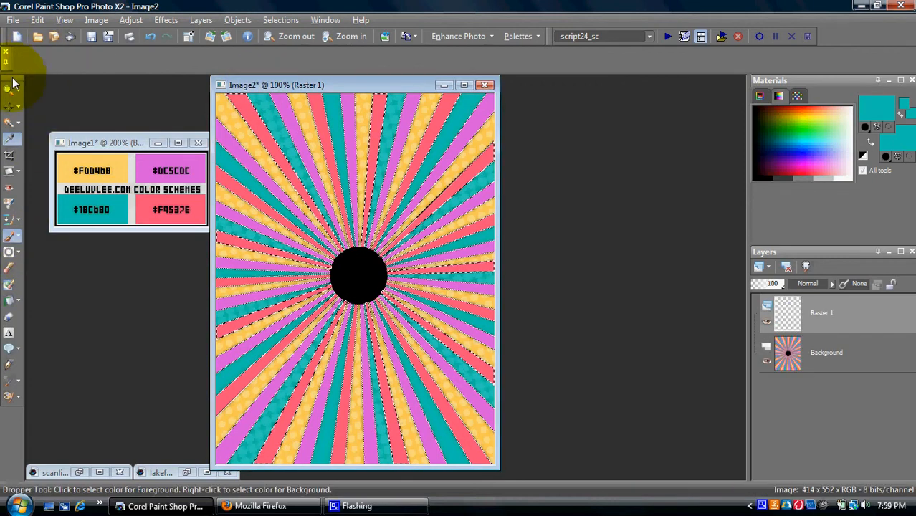
pyautogui.click(79, 64)
pyautogui.scroll(-3, 298, 224)
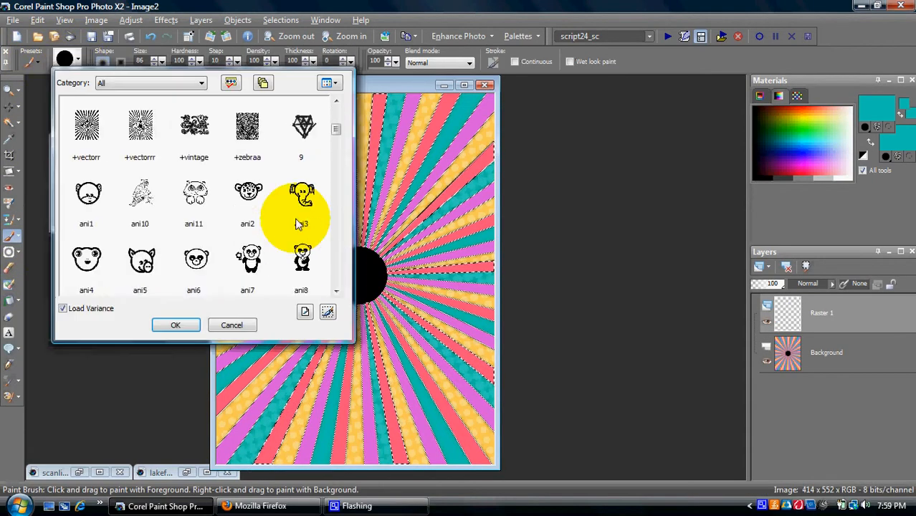
pyautogui.scroll(-3, 297, 224)
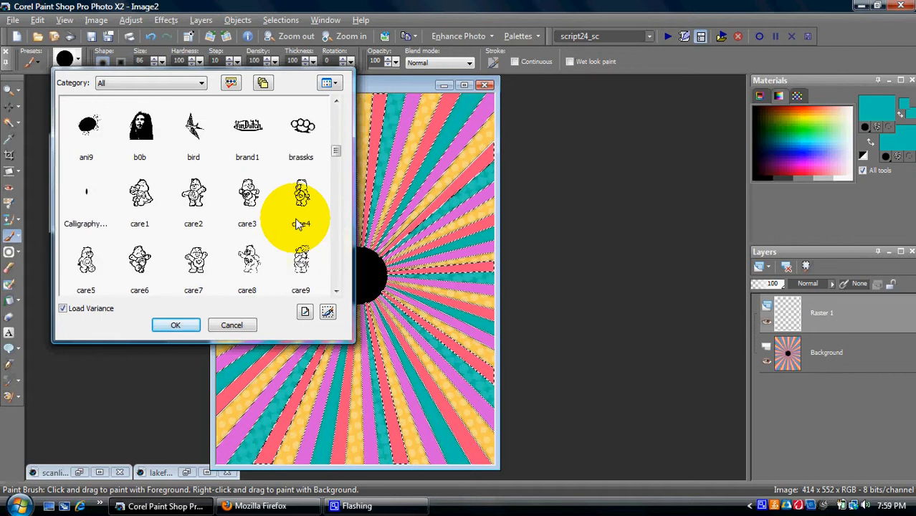
pyautogui.scroll(-5, 298, 224)
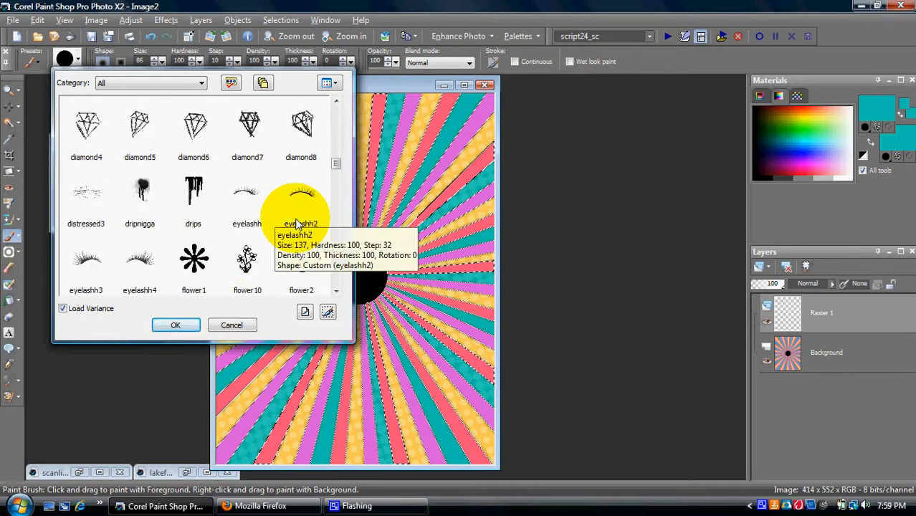
pyautogui.scroll(-3, 237, 252)
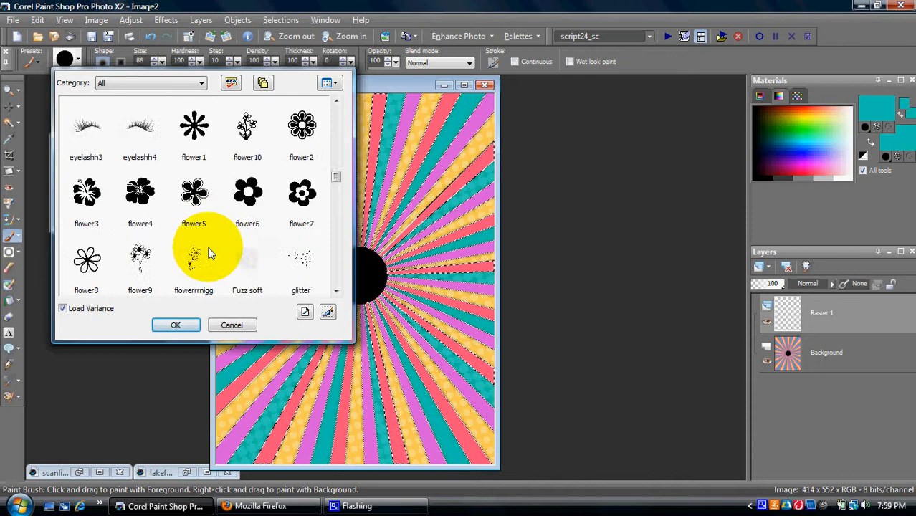
pyautogui.click(299, 197)
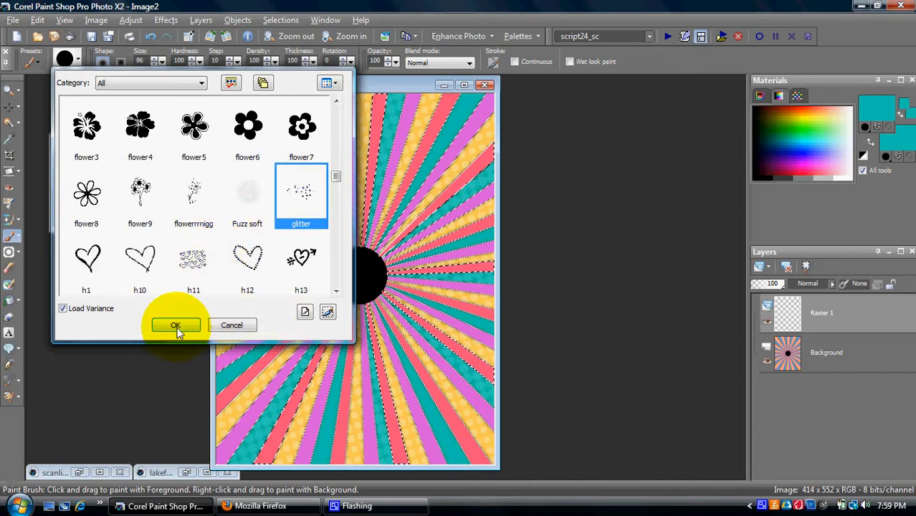
pyautogui.click(176, 325)
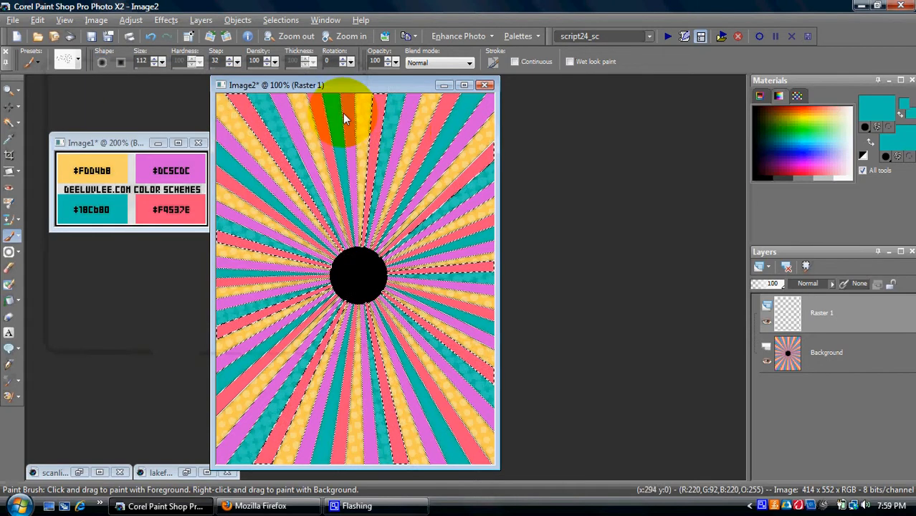
# Step: Stamp teal glitter onto the selected pink rays at upper-left, top and right edge
pyautogui.click(270, 153)
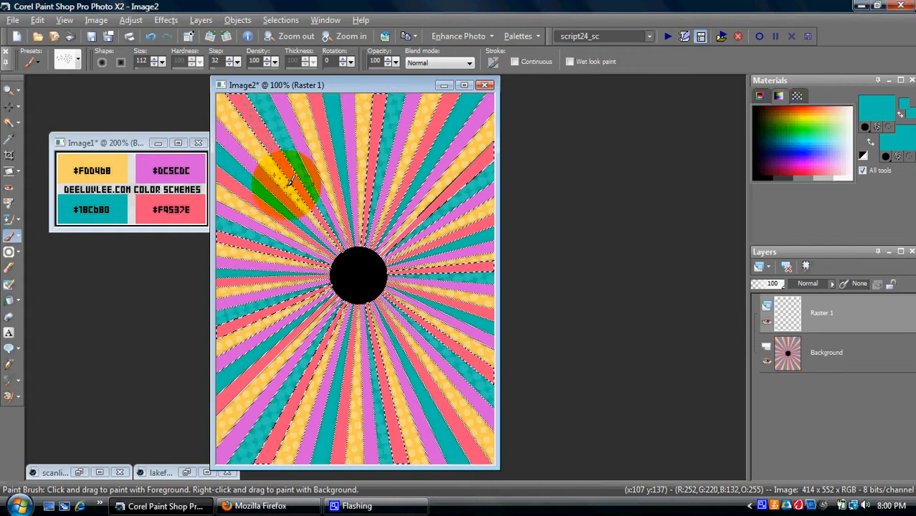
pyautogui.click(311, 203)
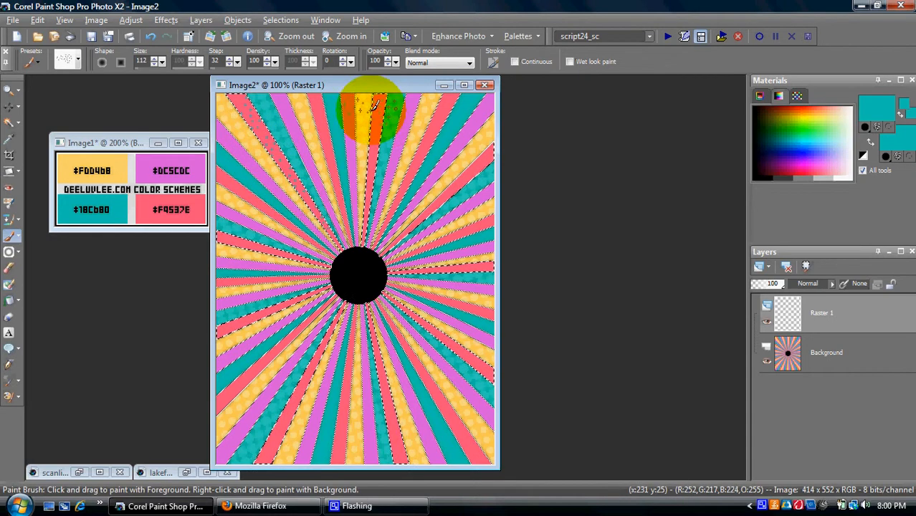
pyautogui.click(373, 139)
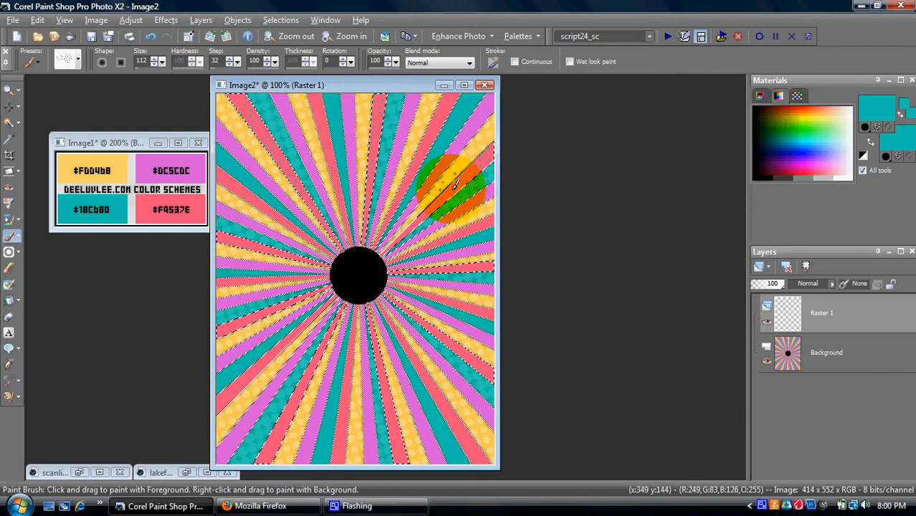
pyautogui.click(483, 269)
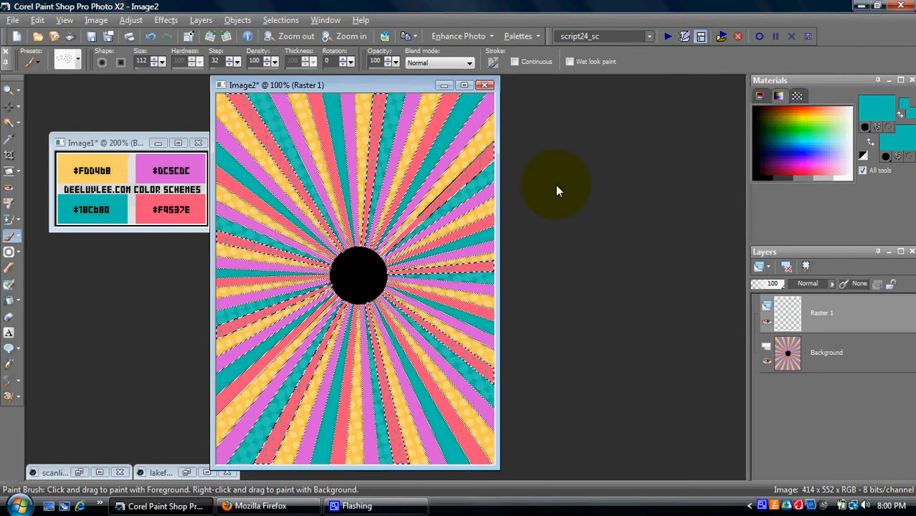
# Step: Cancel the save dialog without saving and deselect the rays
pyautogui.hotkey('ctrl', 's')
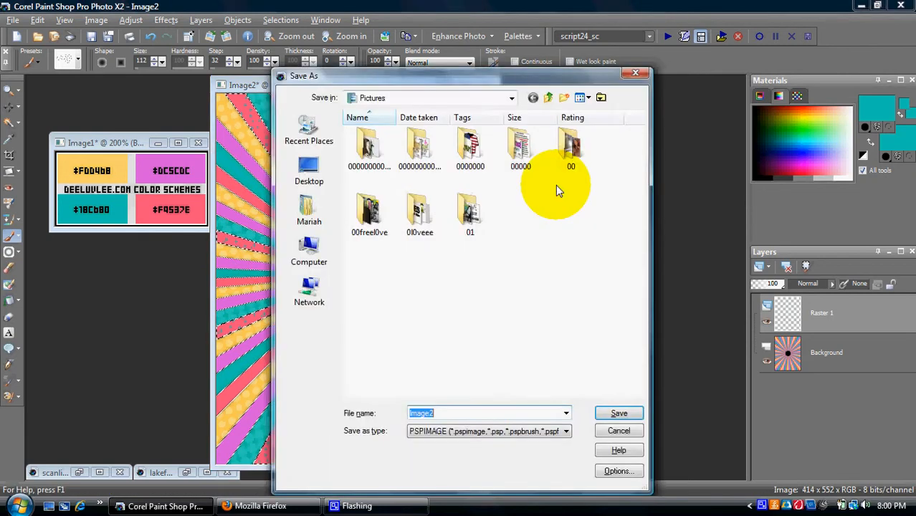
pyautogui.click(618, 430)
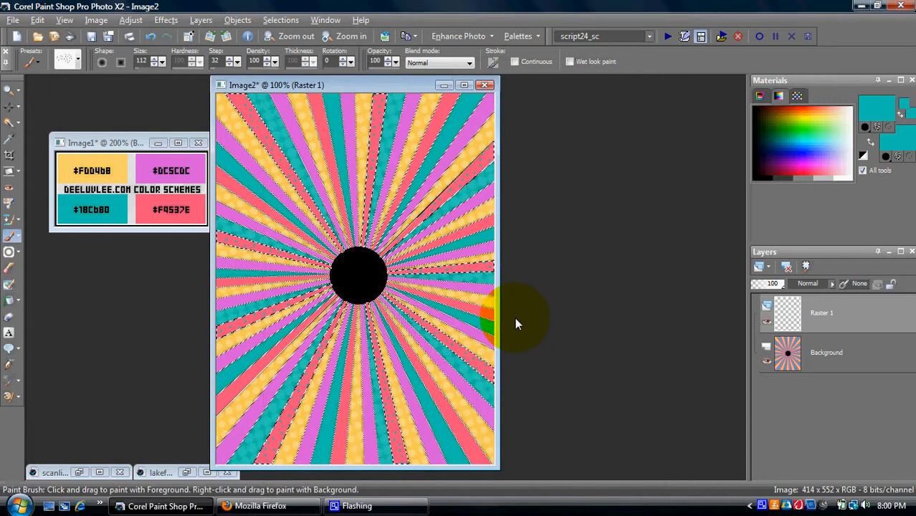
pyautogui.hotkey('ctrl', 'd')
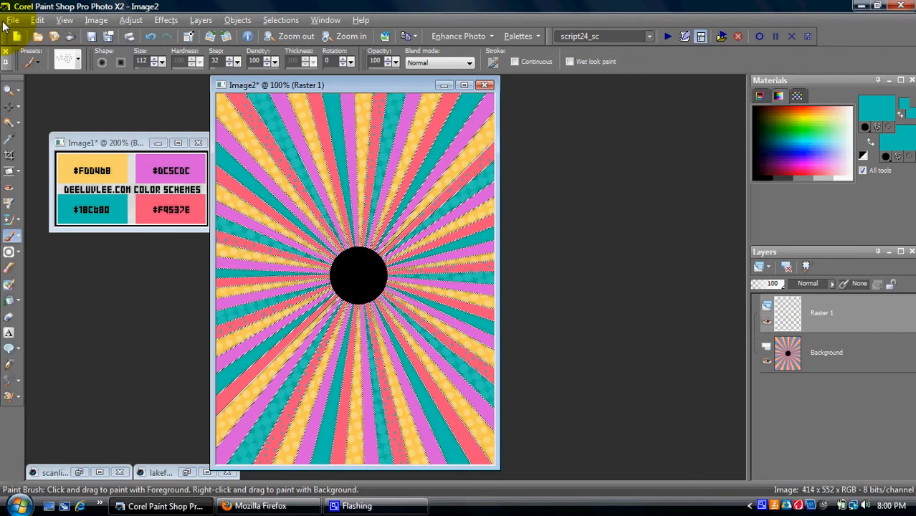
# Step: Apply a Drop Shadow effect with an adjusted blur amount
pyautogui.click(165, 20)
pyautogui.moveTo(184, 55)
pyautogui.click(324, 103)
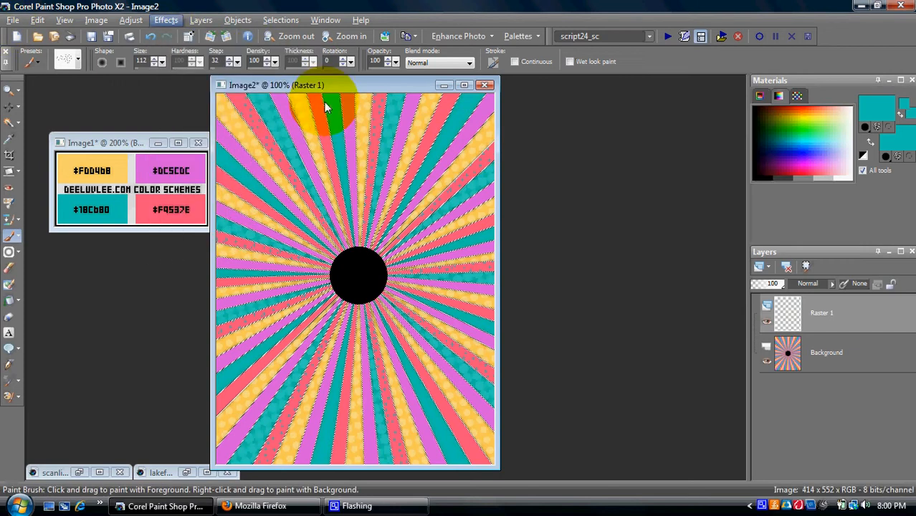
pyautogui.click(576, 352)
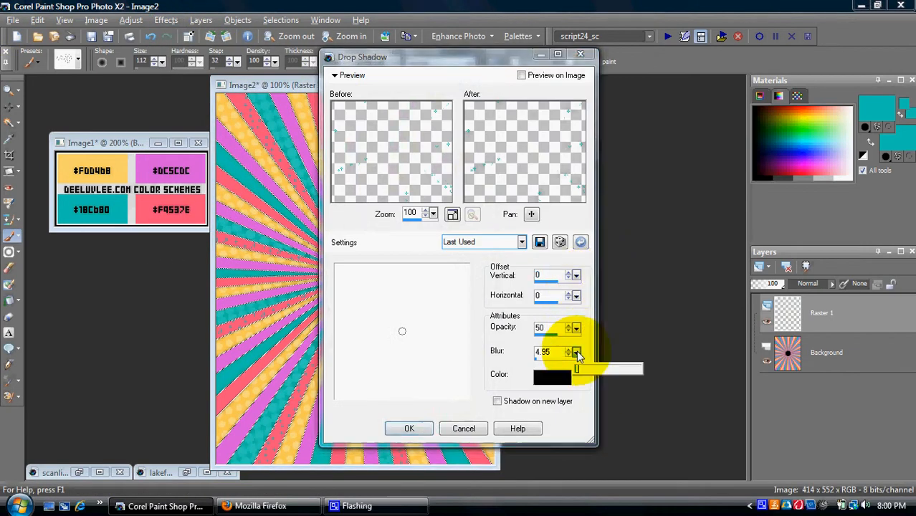
pyautogui.click(409, 428)
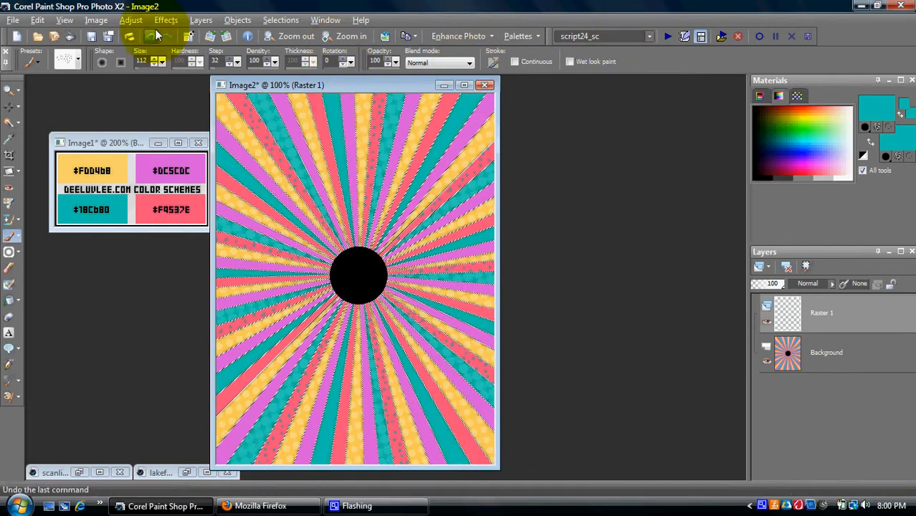
# Step: Flatten the glitter layer into the sunburst background with Merge All
pyautogui.click(201, 20)
pyautogui.moveTo(337, 223)
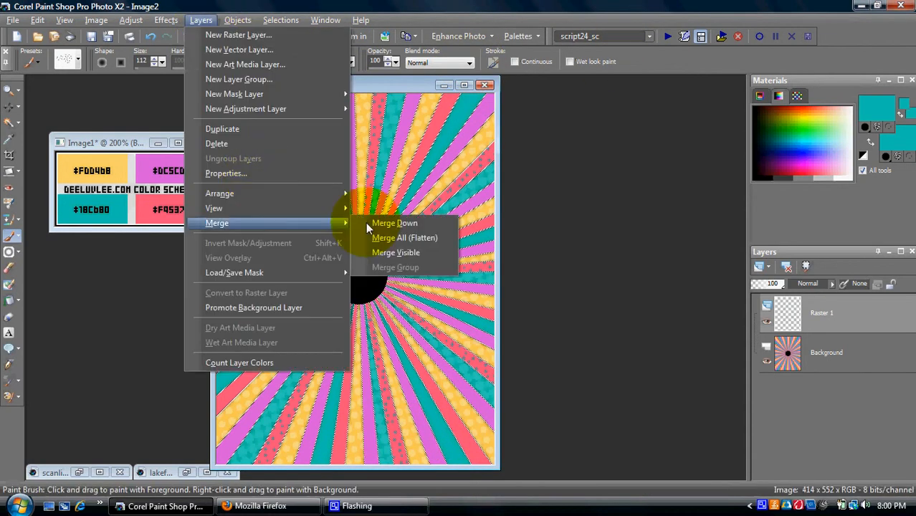
pyautogui.click(418, 238)
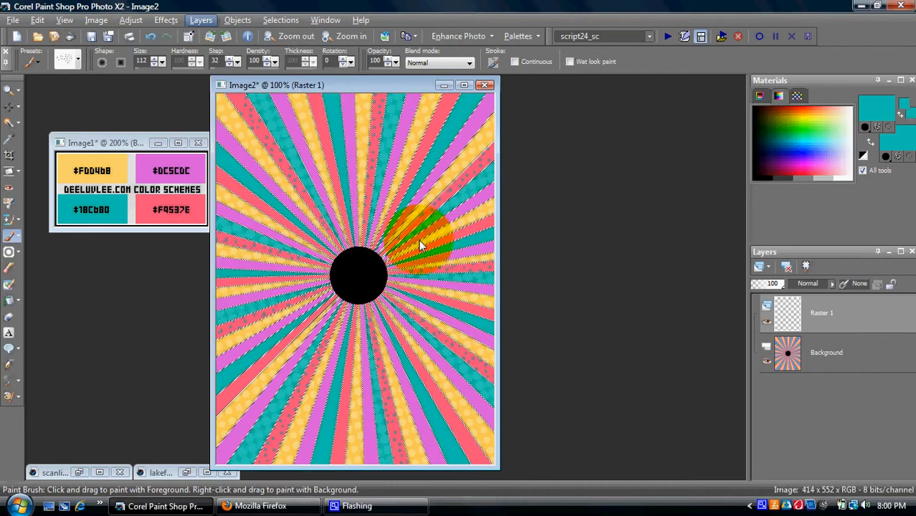
# Step: Select several sunburst rays by colour with the Magic Wand in Add mode
pyautogui.click(7, 124)
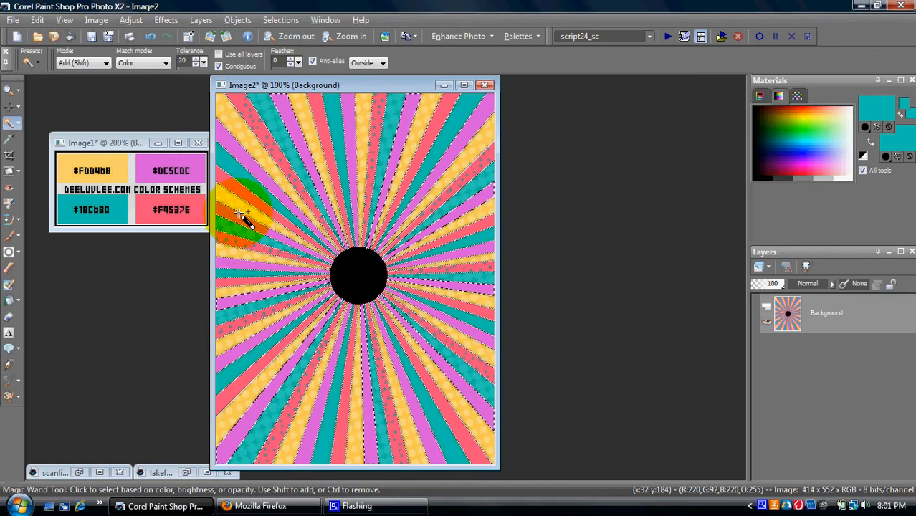
pyautogui.click(201, 20)
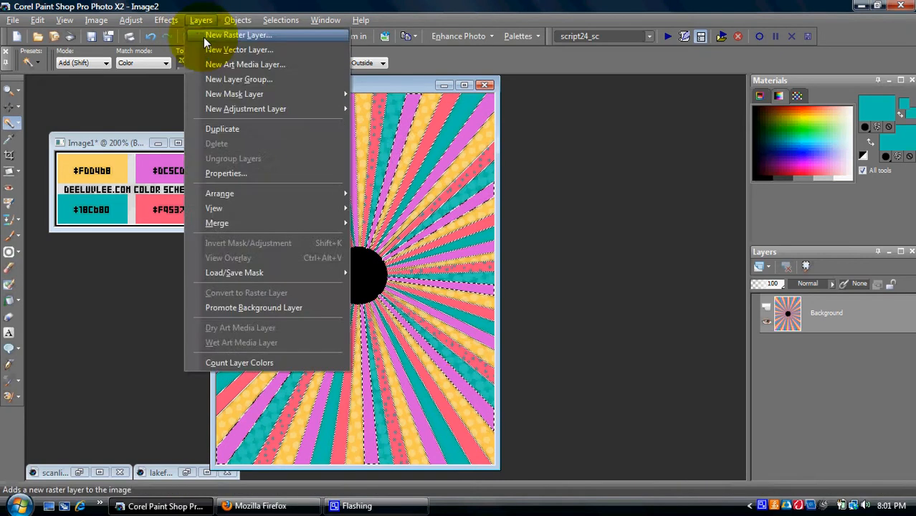
# Step: Add a Raster 1 layer and sample yellow as primary and pink as secondary from Image1
pyautogui.click(204, 36)
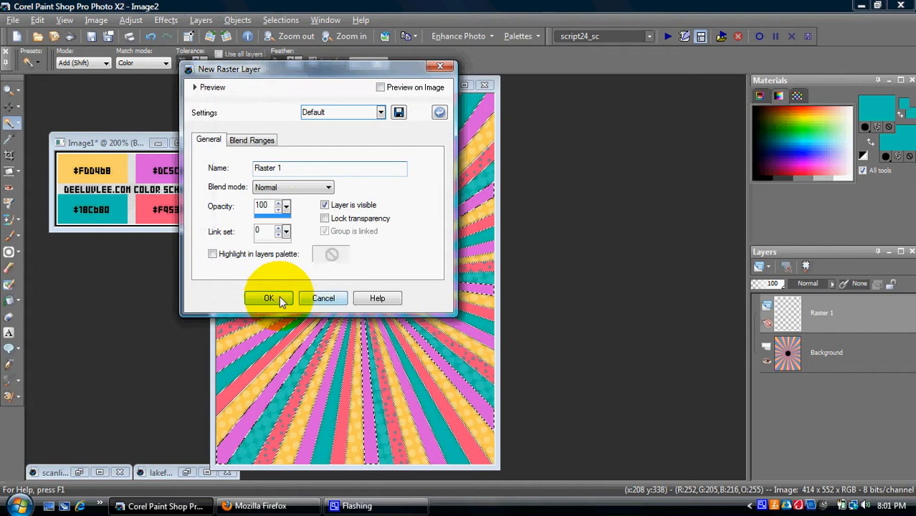
pyautogui.click(279, 296)
pyautogui.click(10, 140)
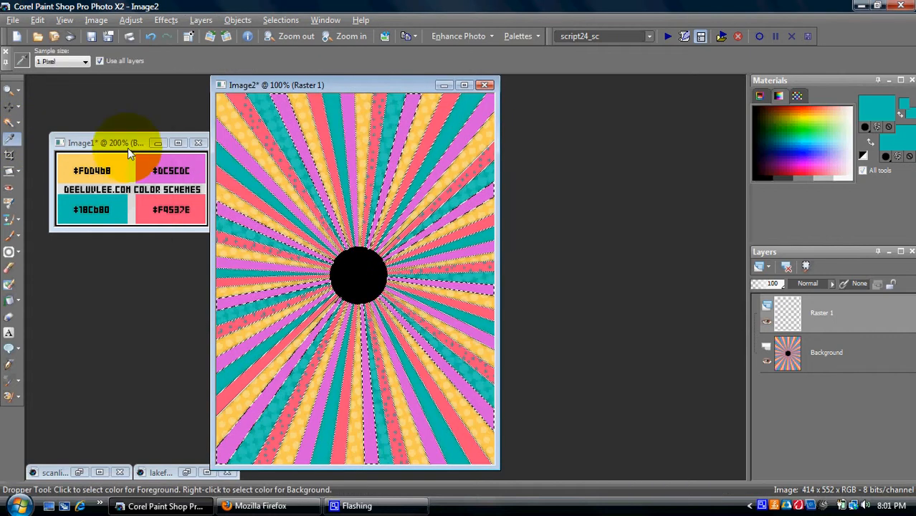
pyautogui.moveTo(201, 155); pyautogui.dragTo(169, 172)
pyautogui.click(122, 165)
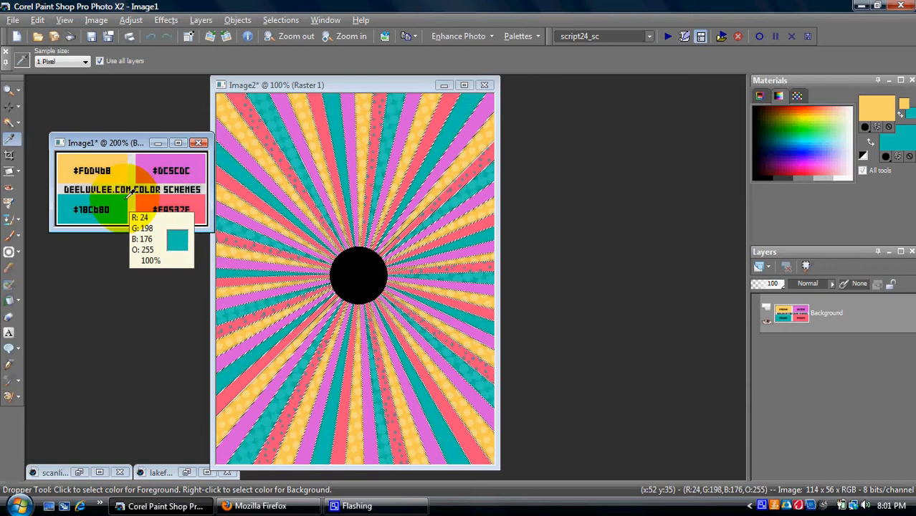
pyautogui.rightClick(164, 208)
# Step: Return to the sunburst image and pick the Paint Brush tool
pyautogui.click(265, 89)
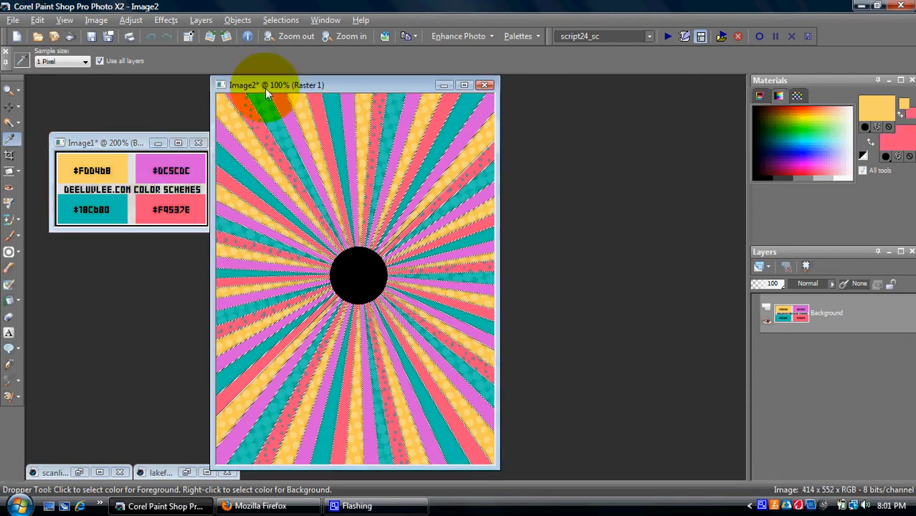
pyautogui.moveTo(265, 91); pyautogui.dragTo(270, 97)
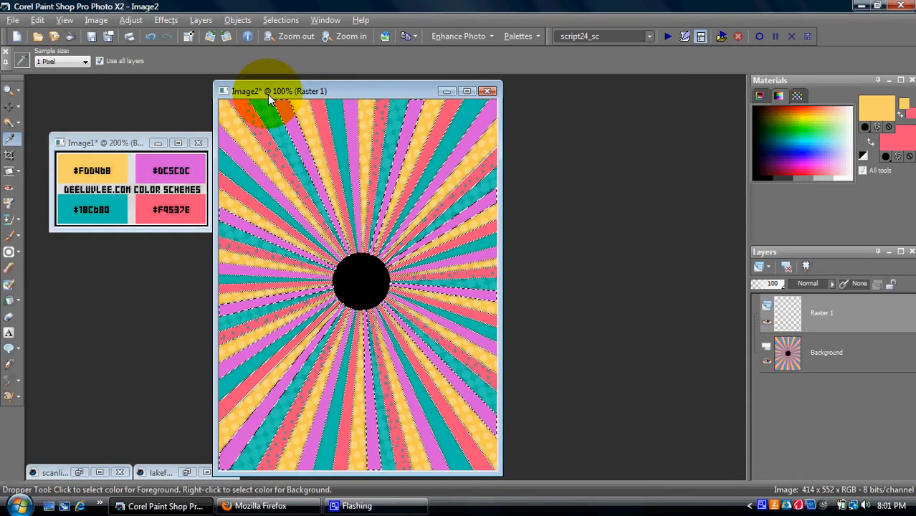
pyautogui.click(10, 236)
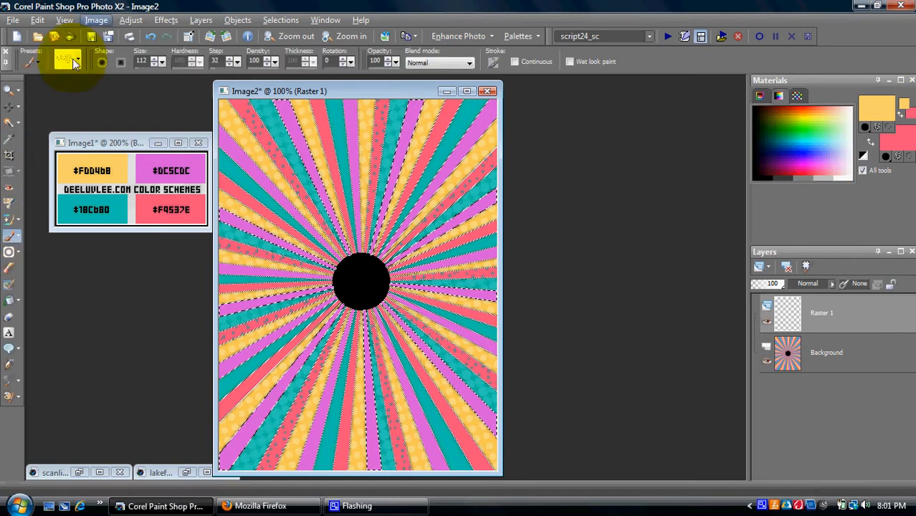
pyautogui.click(75, 60)
# Step: Load the maryjanee leaf brush tip and enter 45 in the brush options
pyautogui.scroll(-1, 268, 187)
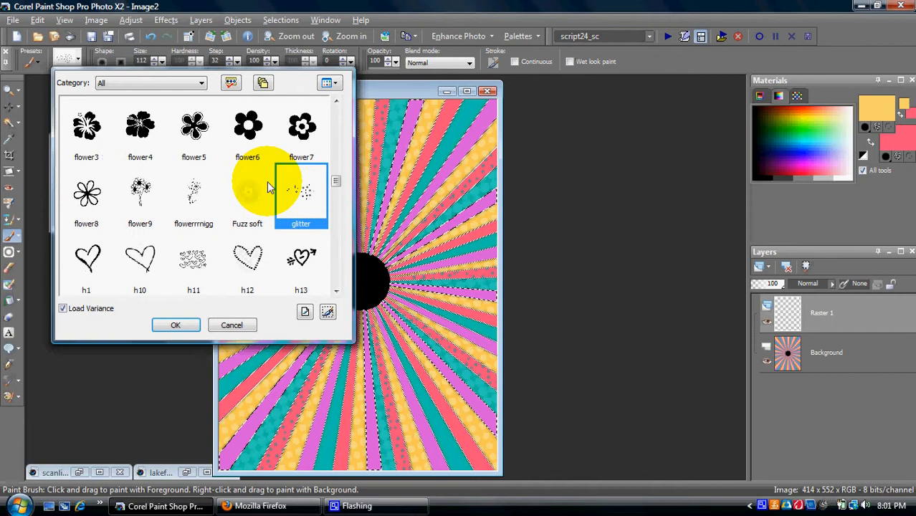
pyautogui.scroll(-1, 233, 195)
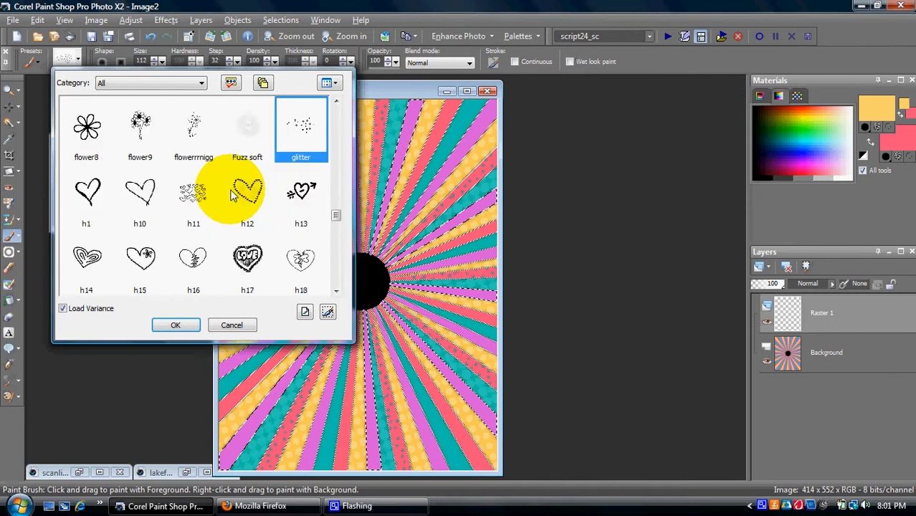
pyautogui.scroll(-10, 233, 195)
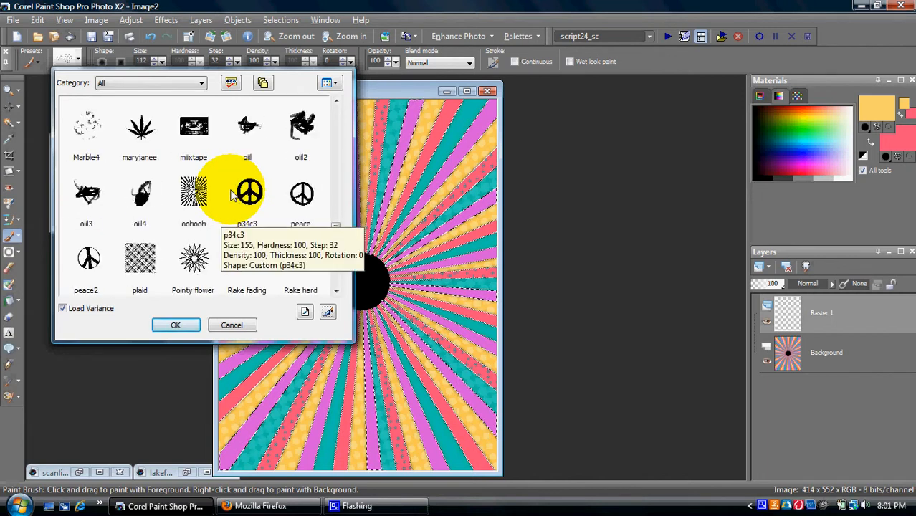
pyautogui.click(139, 127)
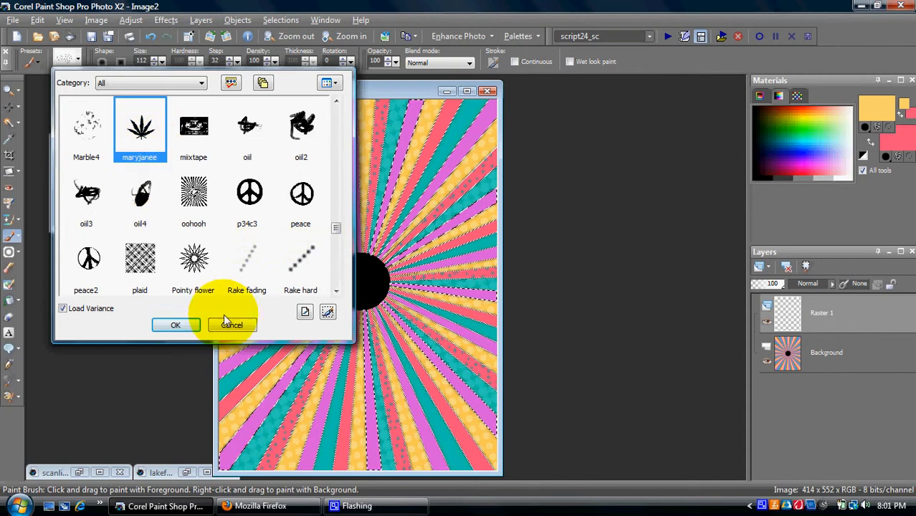
pyautogui.click(175, 325)
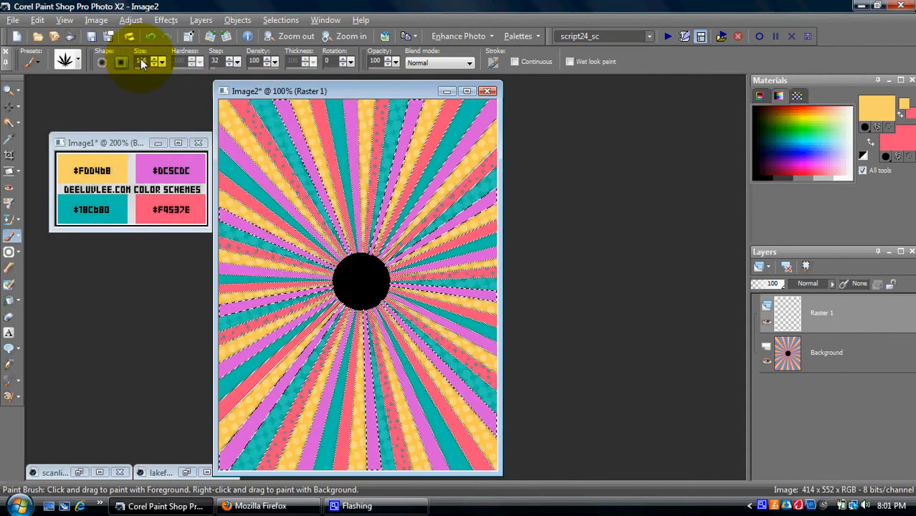
pyautogui.write('45')
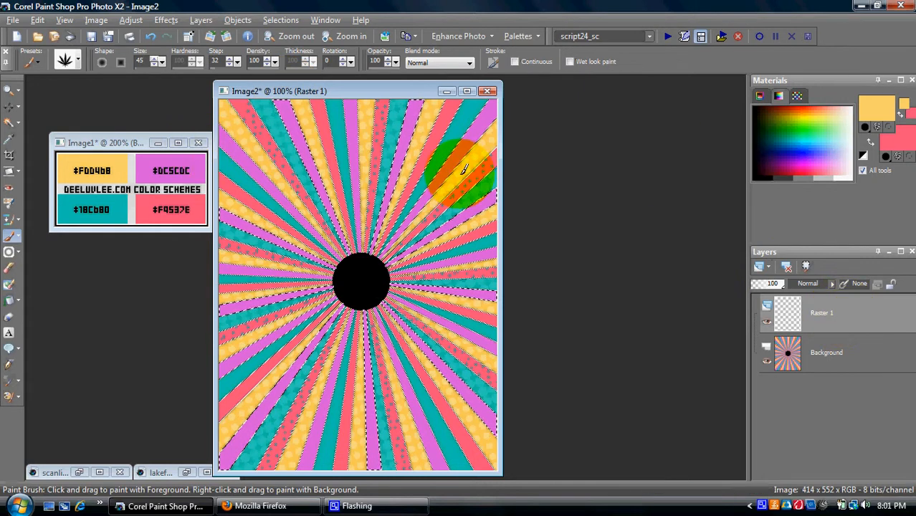
# Step: Stamp alternating yellow and pink leaves down the upper purple rays
pyautogui.click(288, 108)
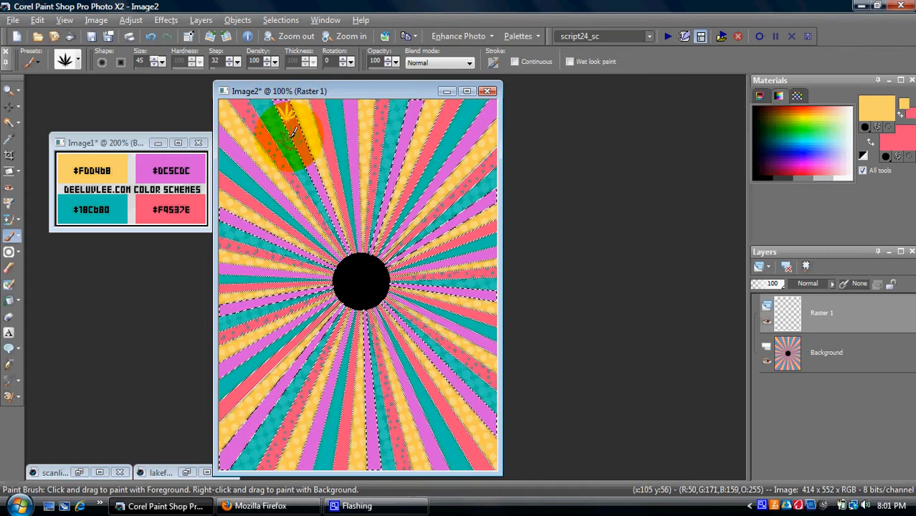
pyautogui.click(310, 158)
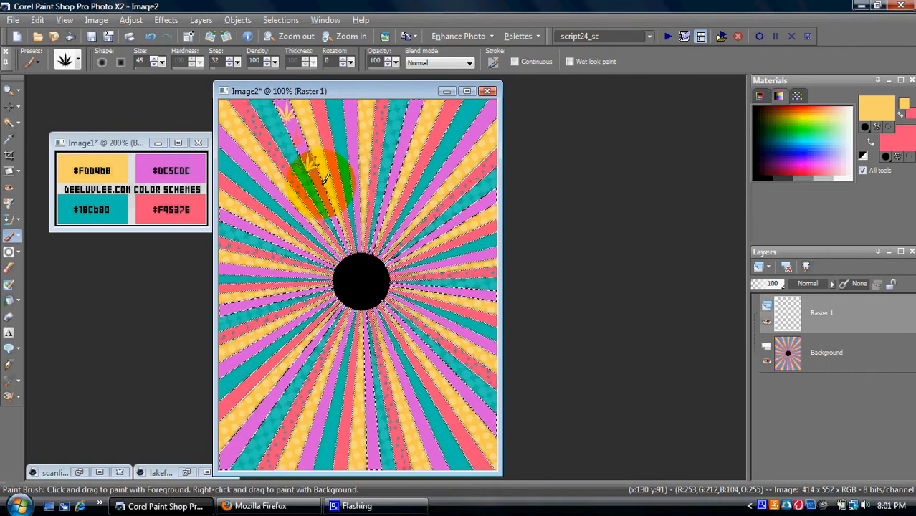
pyautogui.rightClick(324, 190)
pyautogui.click(332, 209)
pyautogui.rightClick(343, 235)
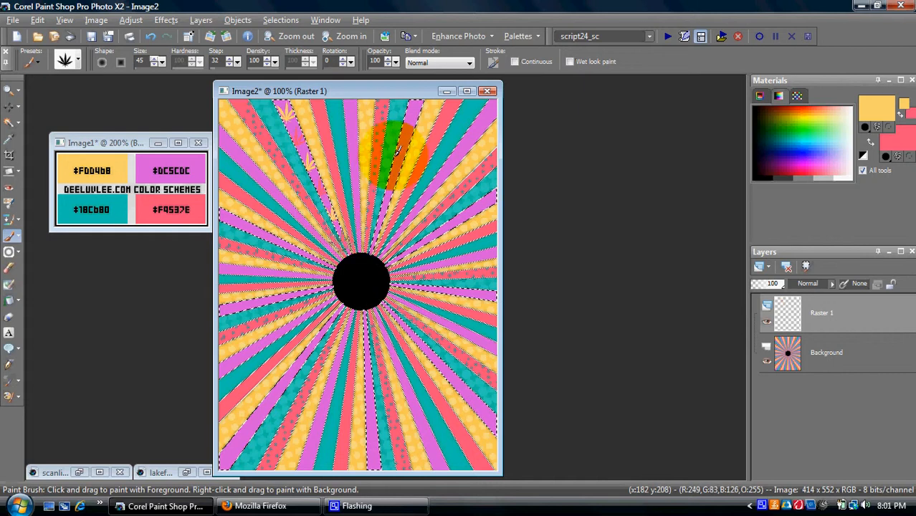
pyautogui.rightClick(412, 110)
pyautogui.click(406, 134)
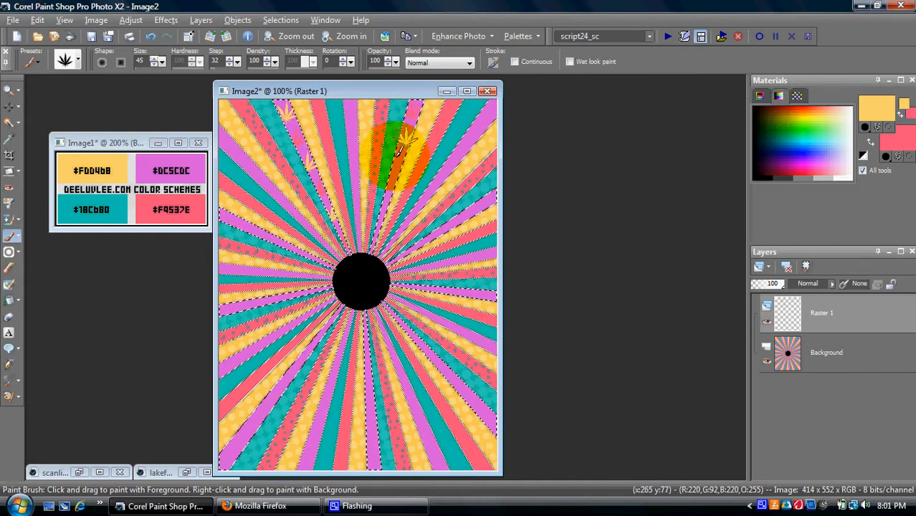
pyautogui.rightClick(395, 161)
pyautogui.click(389, 189)
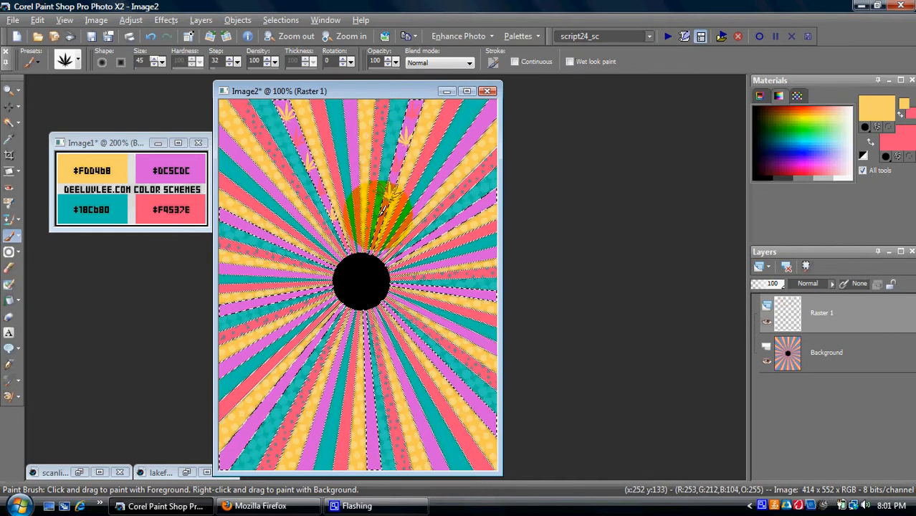
pyautogui.rightClick(378, 216)
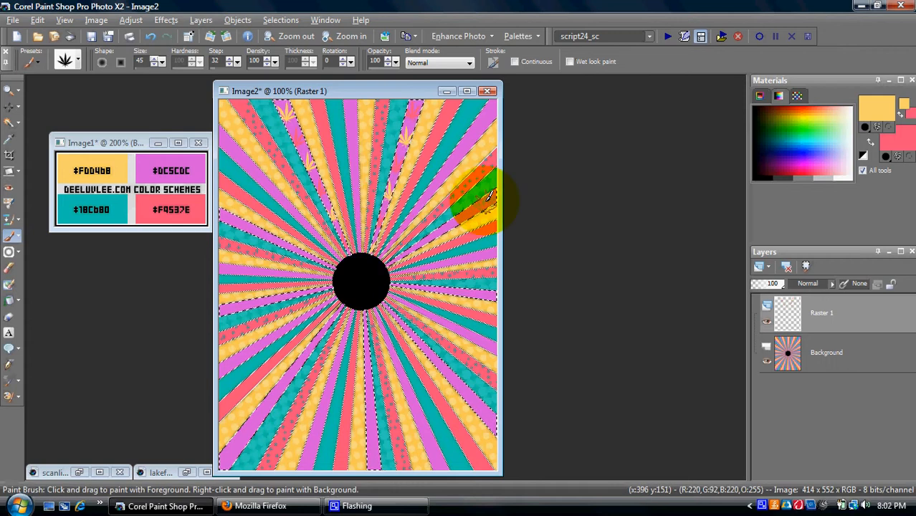
# Step: Stamp yellow and pink leaves along the right, lower-right and bottom rays
pyautogui.rightClick(470, 212)
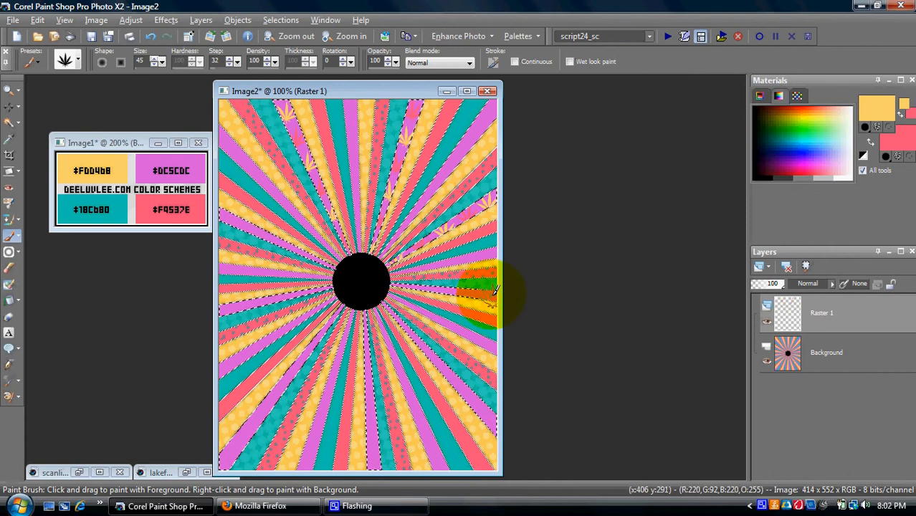
pyautogui.click(472, 289)
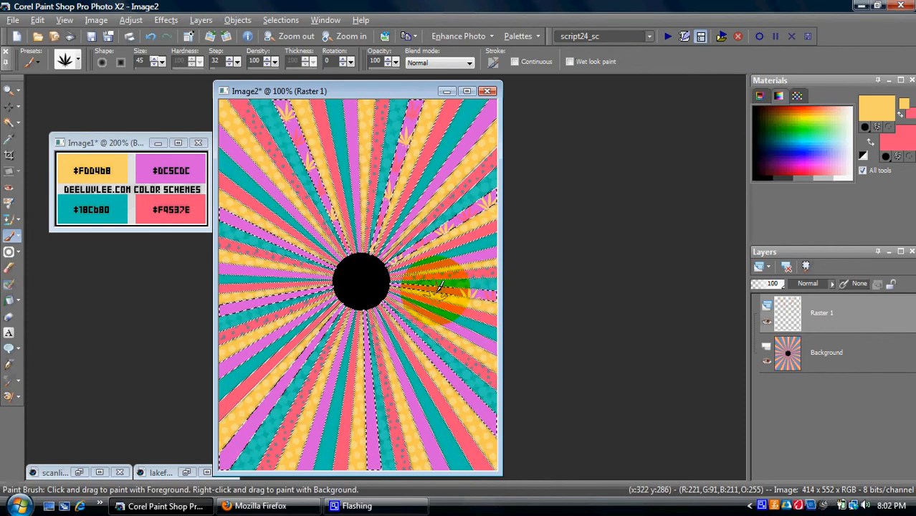
pyautogui.rightClick(445, 285)
pyautogui.click(413, 286)
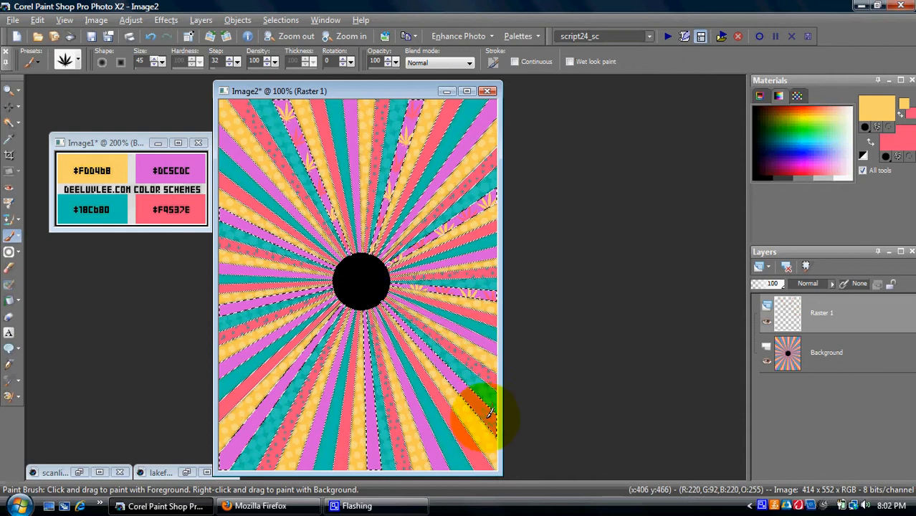
pyautogui.click(489, 420)
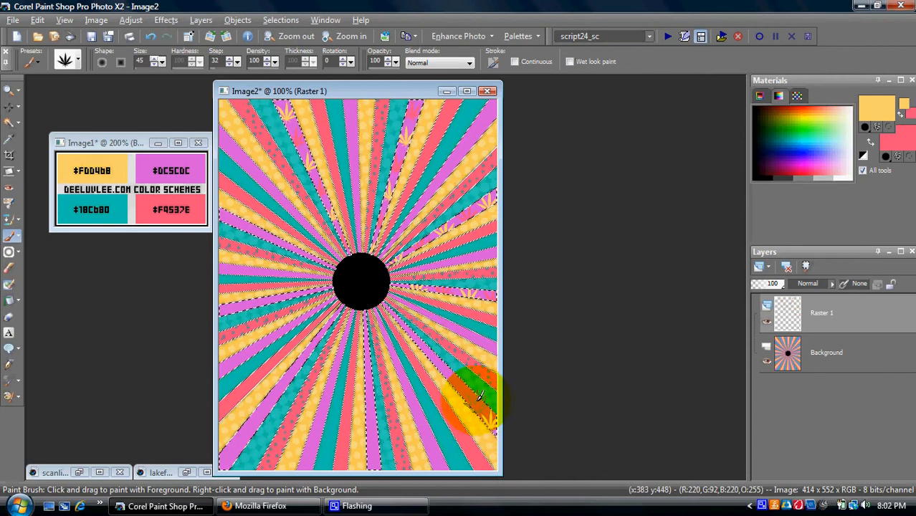
pyautogui.rightClick(473, 397)
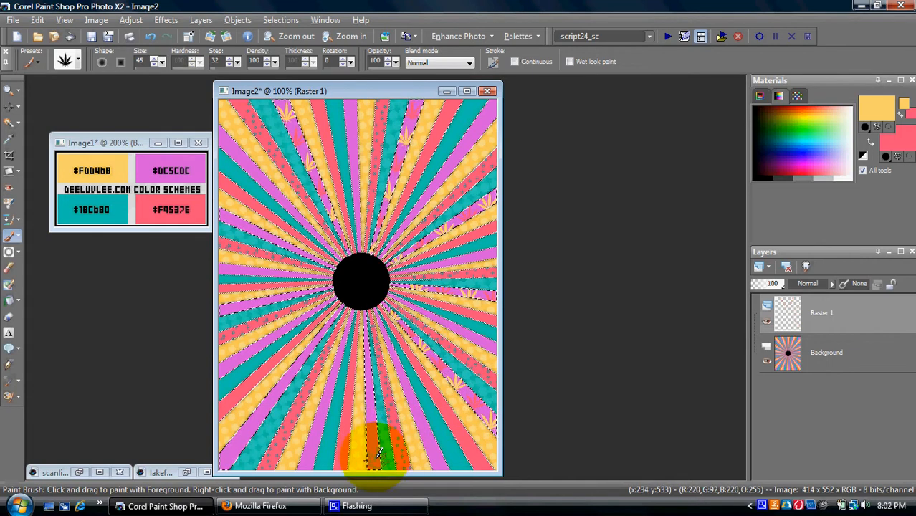
pyautogui.moveTo(377, 451); pyautogui.dragTo(374, 397)
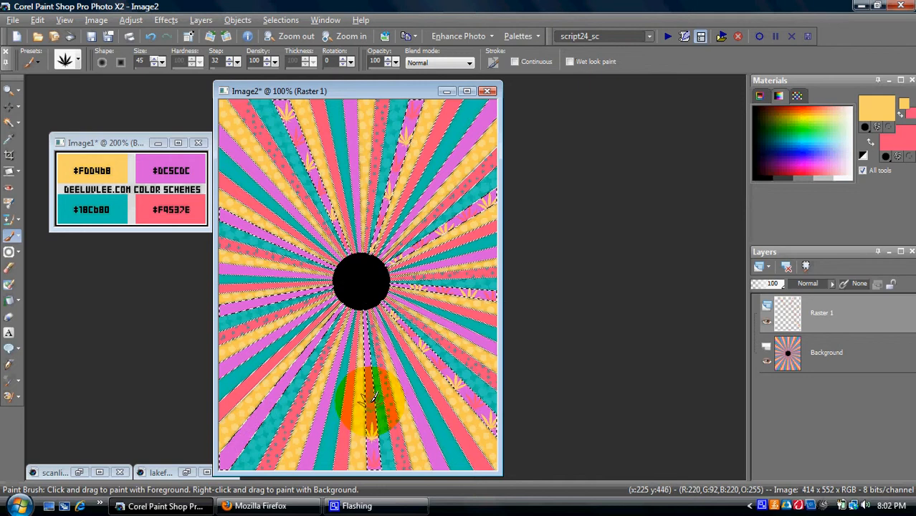
pyautogui.rightClick(371, 400)
pyautogui.click(369, 374)
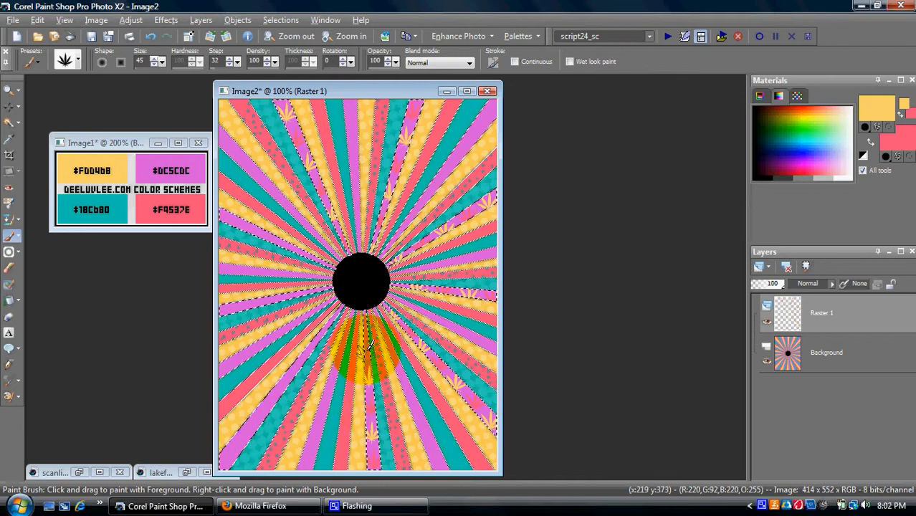
pyautogui.rightClick(367, 350)
pyautogui.click(366, 326)
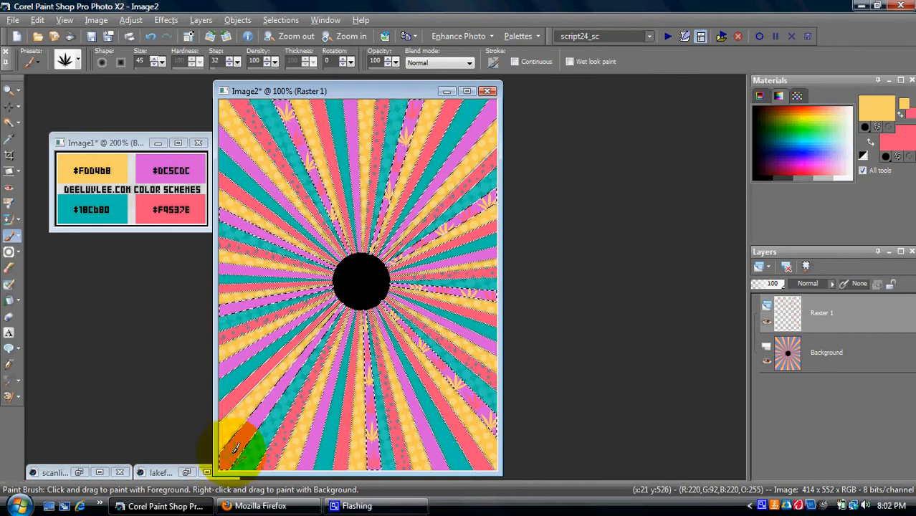
# Step: Stamp yellow and pink leaves along the bottom-left and left rays toward the circle
pyautogui.click(229, 455)
pyautogui.rightClick(242, 437)
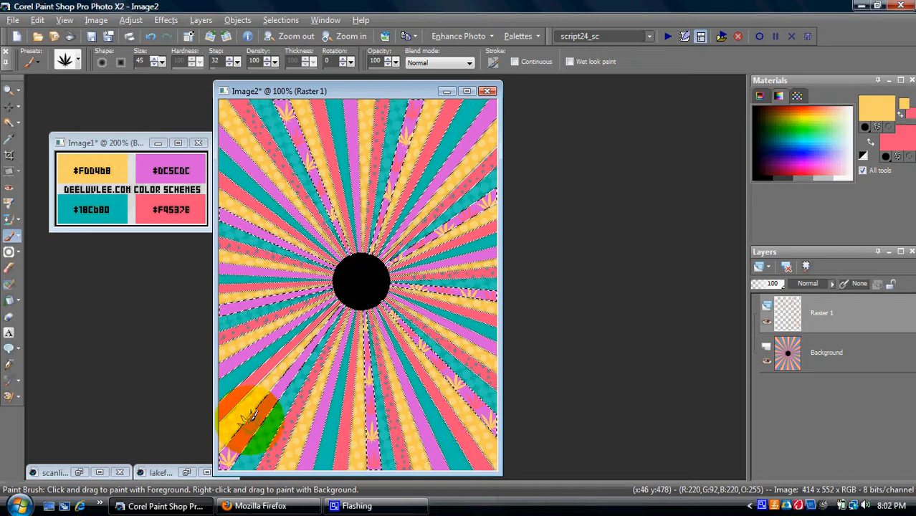
pyautogui.click(251, 422)
pyautogui.rightClick(266, 406)
pyautogui.click(280, 384)
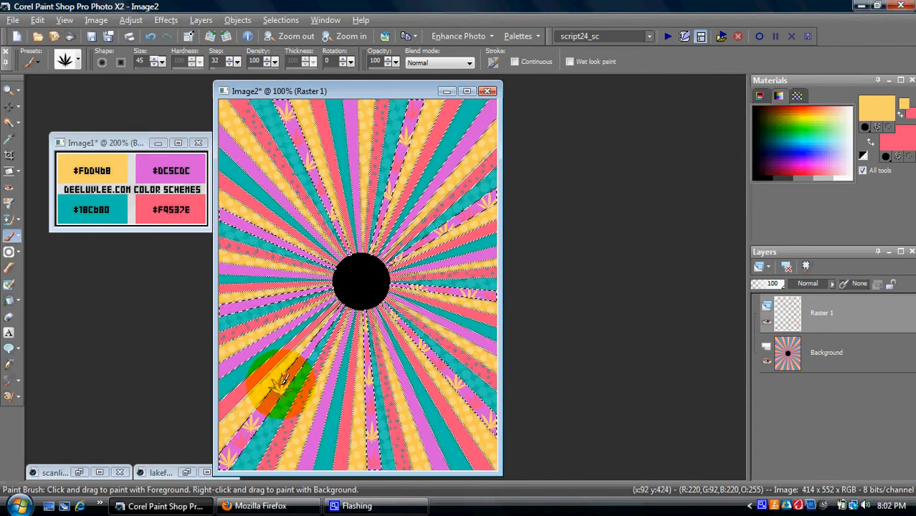
pyautogui.rightClick(294, 368)
pyautogui.click(307, 347)
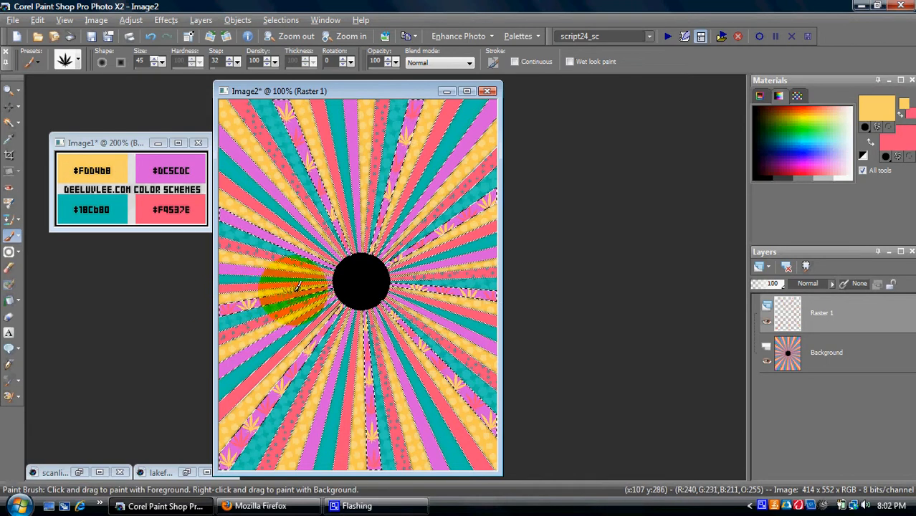
pyautogui.rightClick(323, 285)
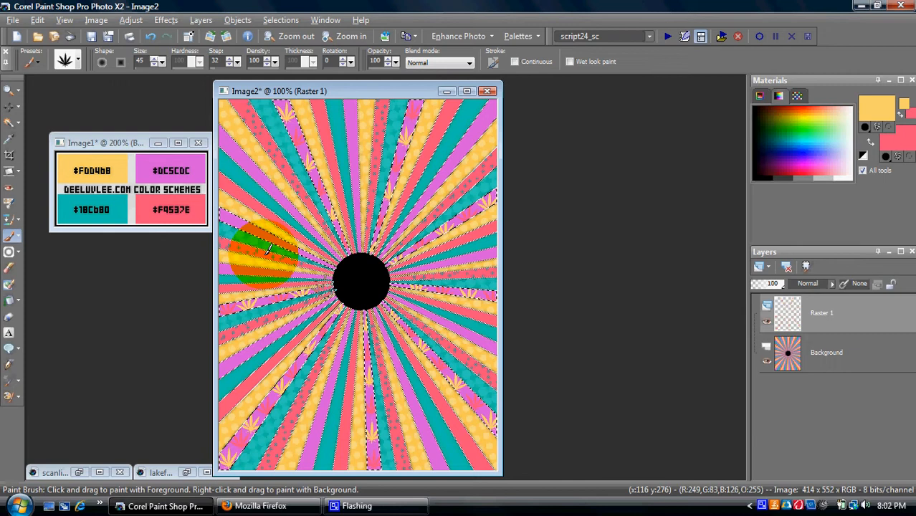
pyautogui.click(231, 220)
pyautogui.rightClick(251, 227)
pyautogui.click(277, 241)
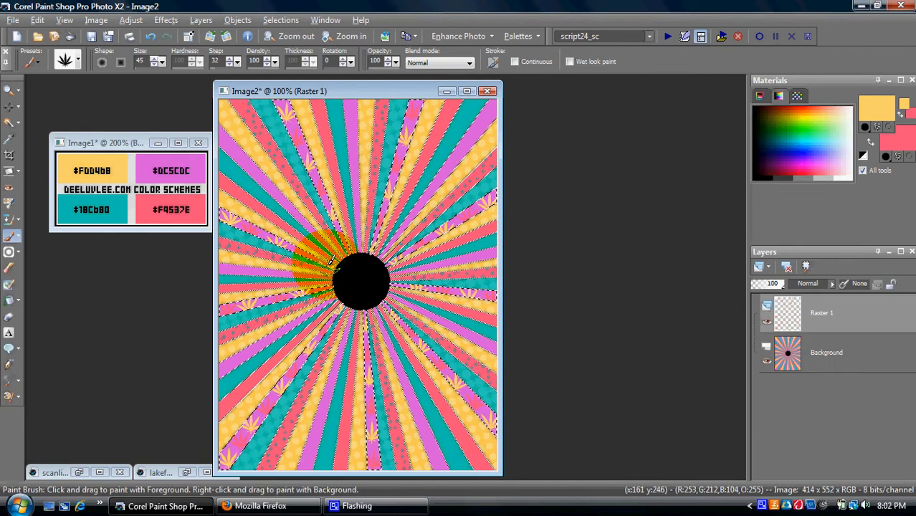
# Step: Dismiss Drop Shadow unapplied and flatten Image2 into a single Background layer
pyautogui.click(176, 21)
pyautogui.moveTo(188, 55)
pyautogui.click(319, 100)
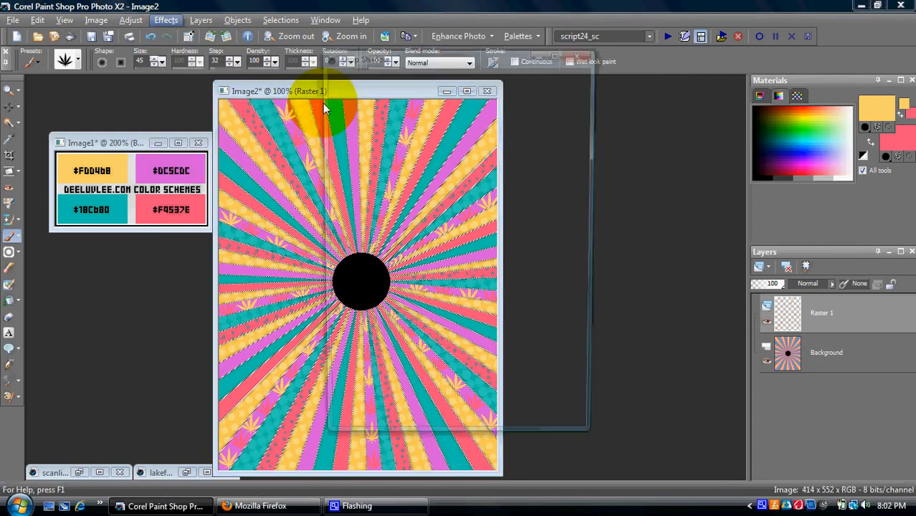
pyautogui.press('Escape')
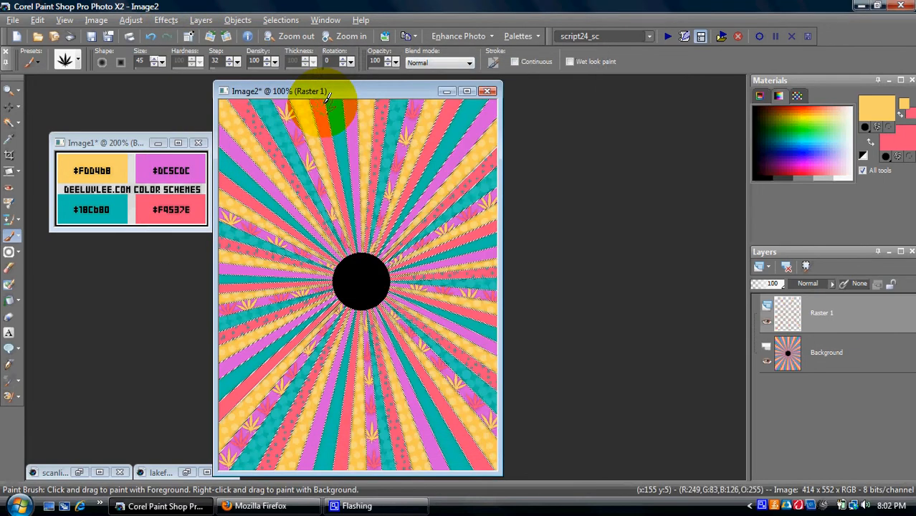
pyautogui.click(200, 20)
pyautogui.moveTo(270, 223)
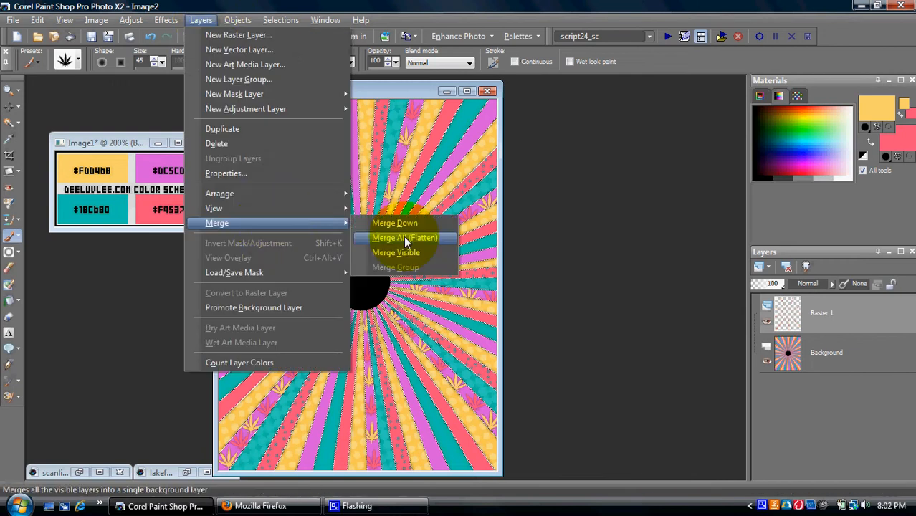
pyautogui.click(403, 237)
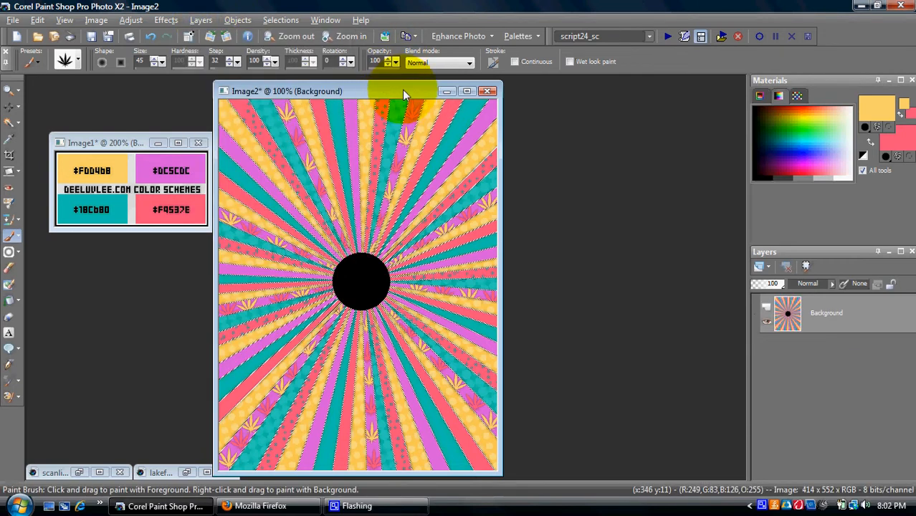
pyautogui.moveTo(402, 89); pyautogui.dragTo(410, 78)
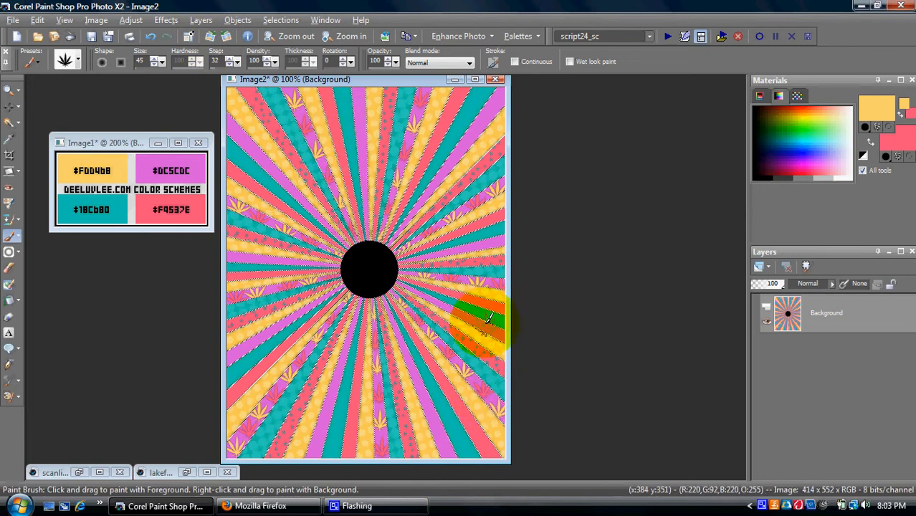
# Step: Choose options from a right-click menu at the lower right and nudge the sunburst window
pyautogui.rightClick(761, 507)
pyautogui.click(788, 475)
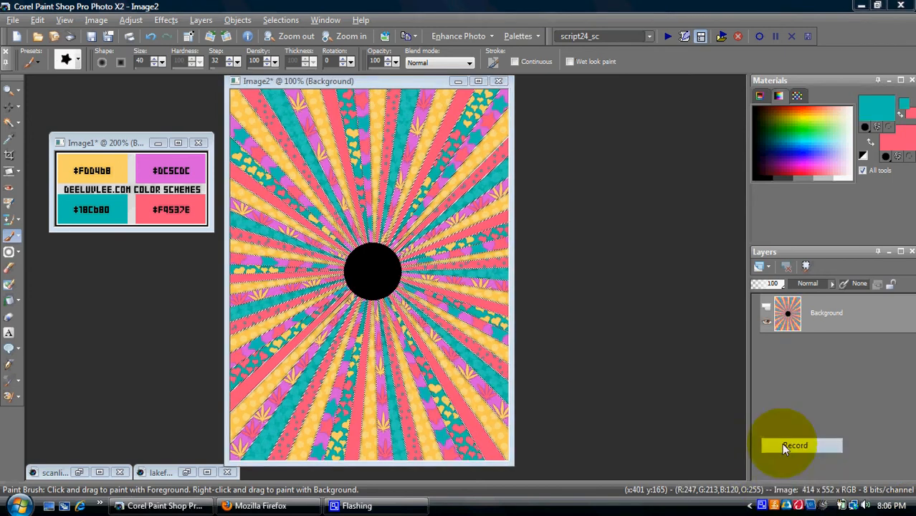
pyautogui.click(788, 446)
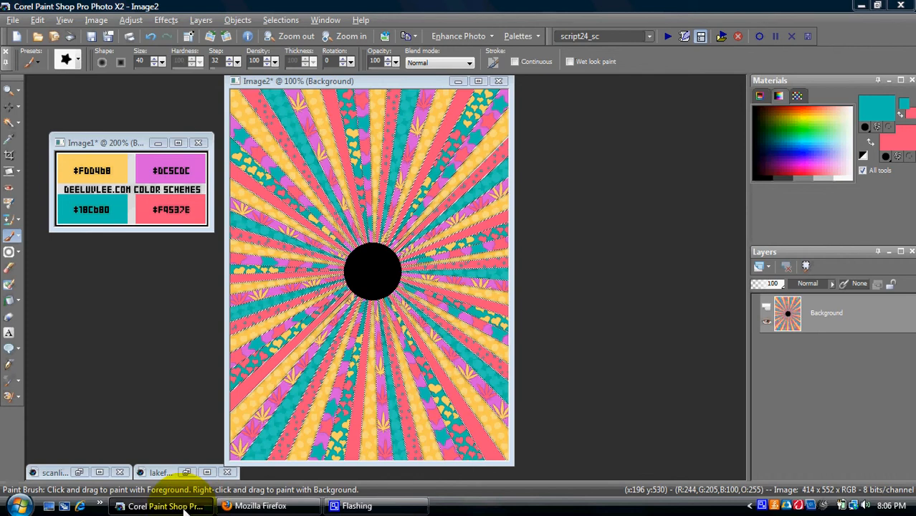
pyautogui.moveTo(376, 82); pyautogui.dragTo(387, 94)
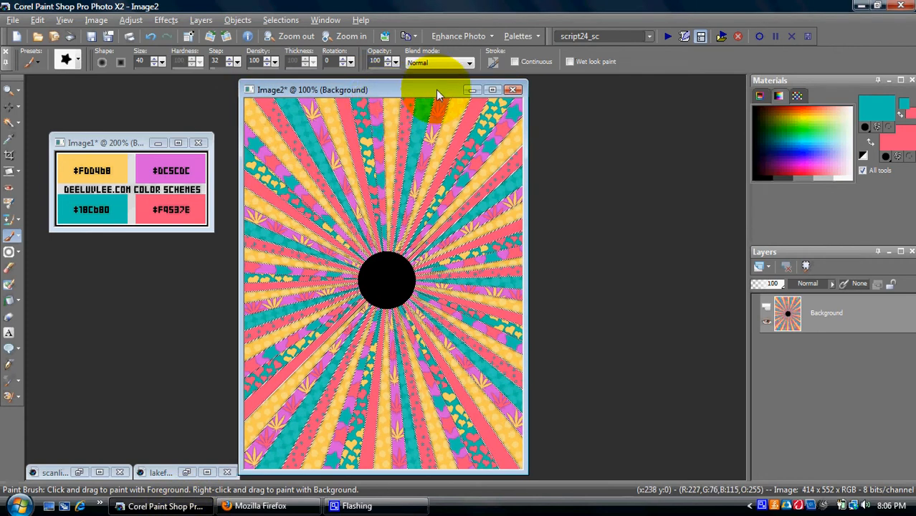
# Step: Minimize the sunburst image and bring the lakefeet photo into view
pyautogui.click(472, 90)
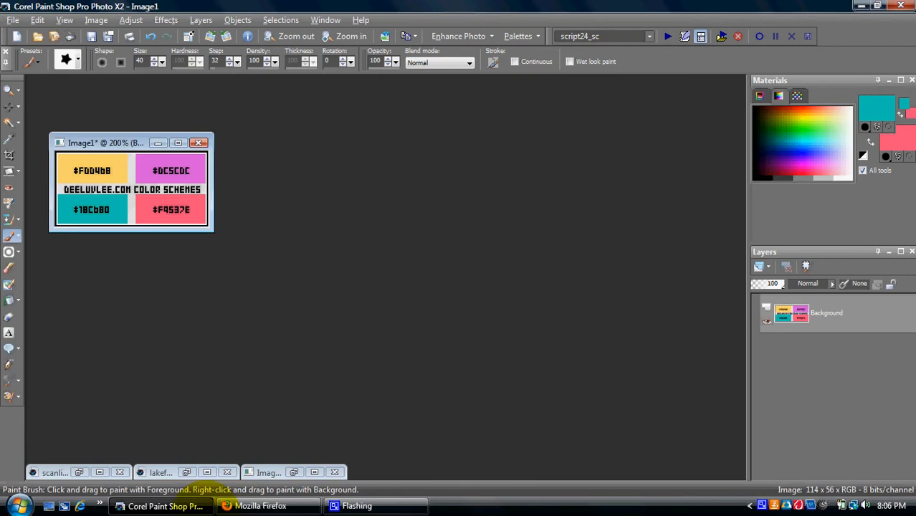
pyautogui.click(184, 472)
pyautogui.moveTo(355, 90); pyautogui.dragTo(354, 84)
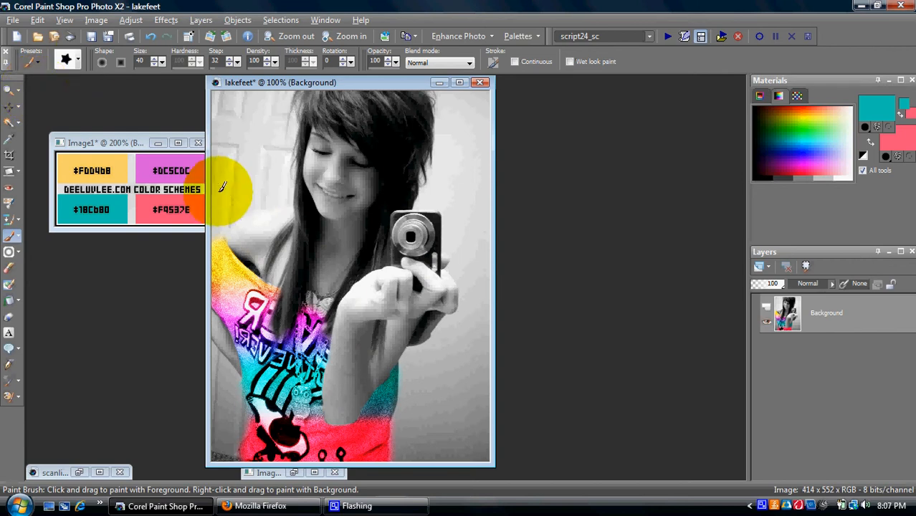
pyautogui.scroll(2, 222, 190)
pyautogui.scroll(1, 201, 188)
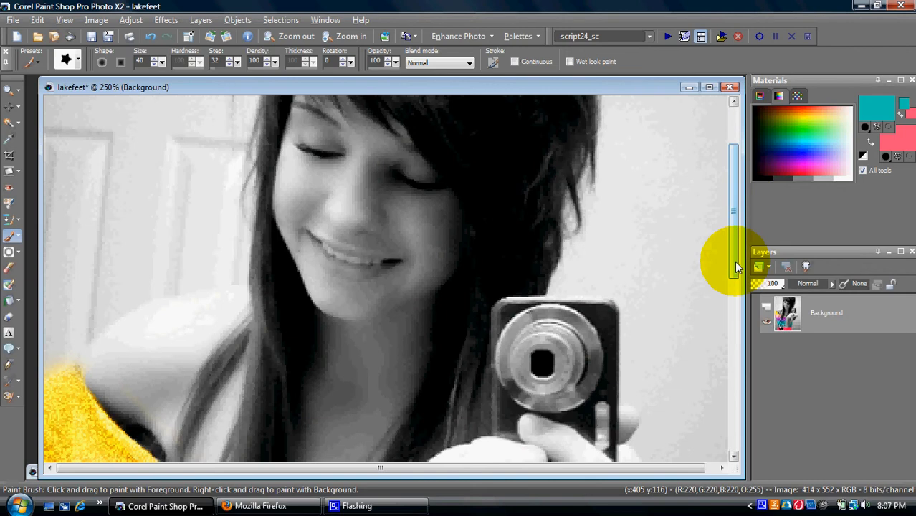
pyautogui.moveTo(736, 266); pyautogui.dragTo(740, 393)
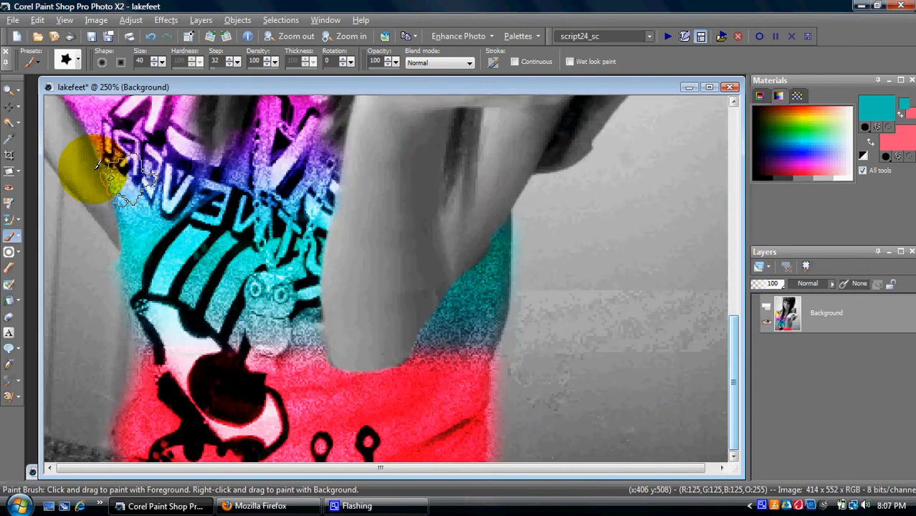
# Step: Set the Freehand Selection tool to Replace mode with Point to point type
pyautogui.click(9, 123)
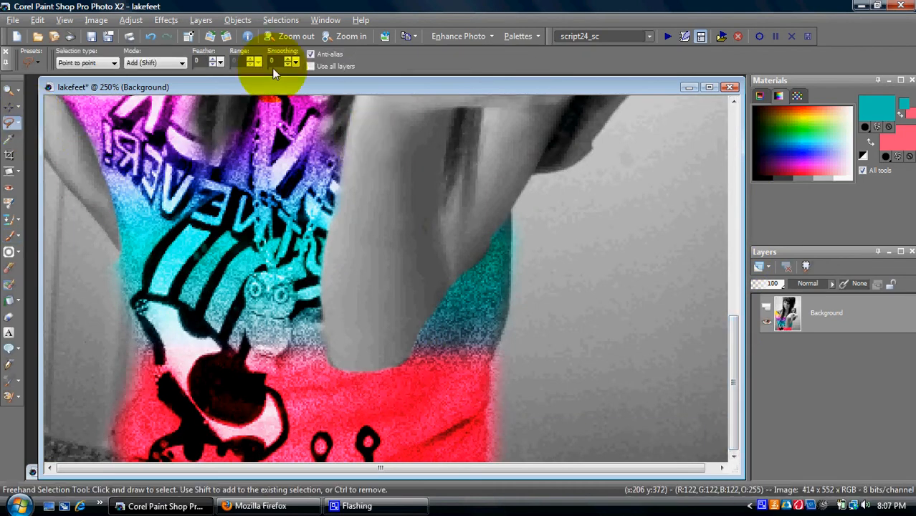
pyautogui.click(134, 63)
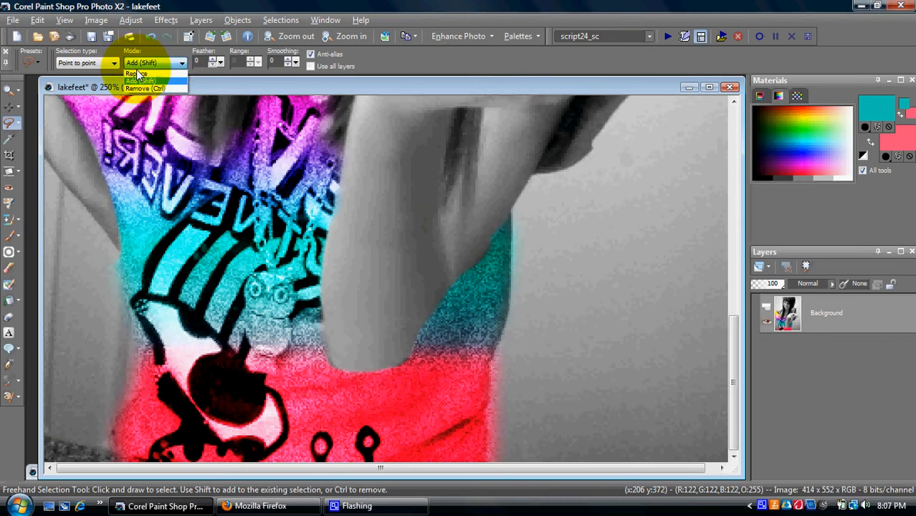
pyautogui.click(136, 69)
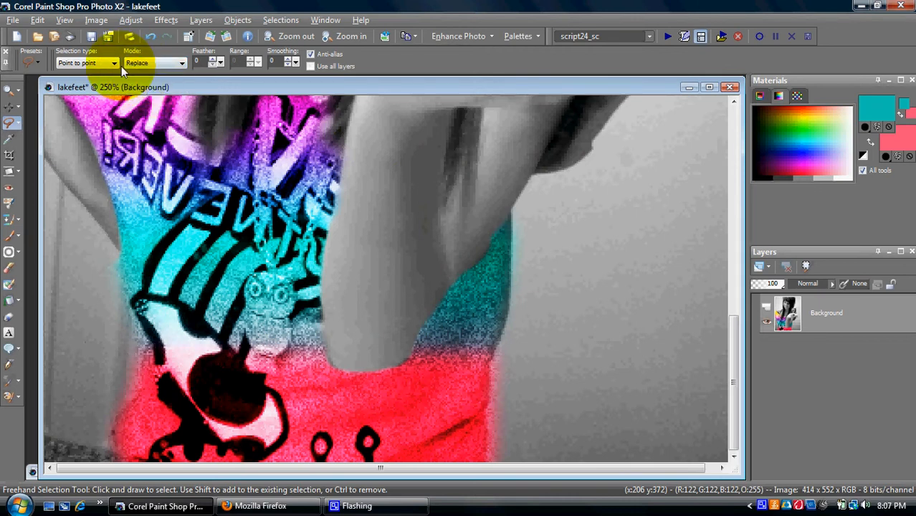
pyautogui.click(114, 64)
pyautogui.click(120, 86)
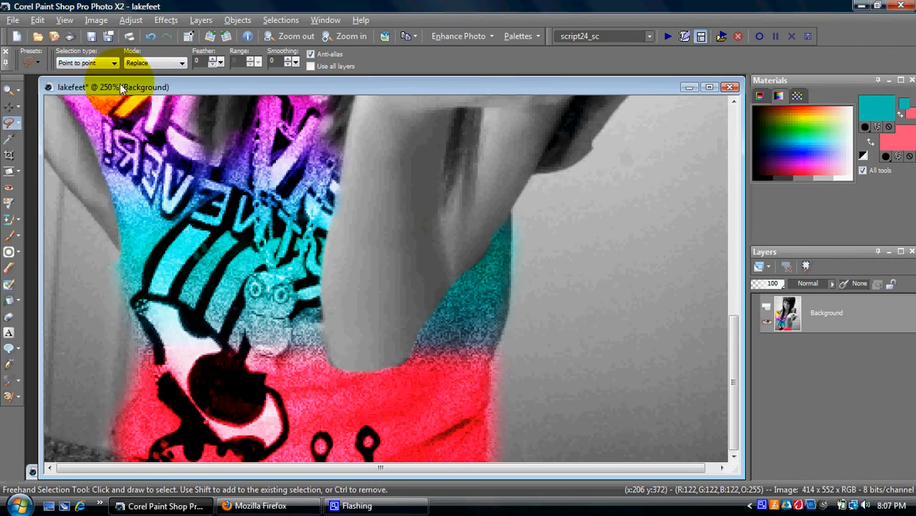
# Step: Trace selection points around the girl's shirt and shoulder
pyautogui.click(508, 215)
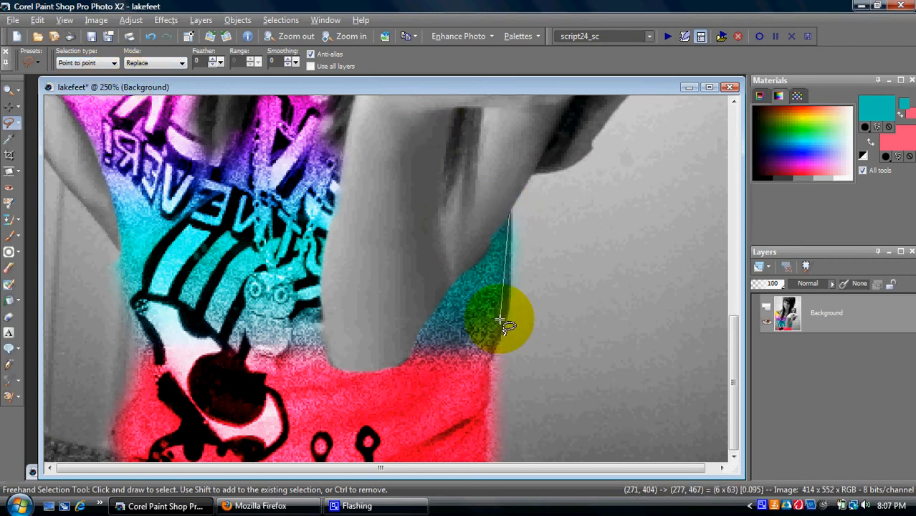
pyautogui.click(488, 367)
pyautogui.click(488, 460)
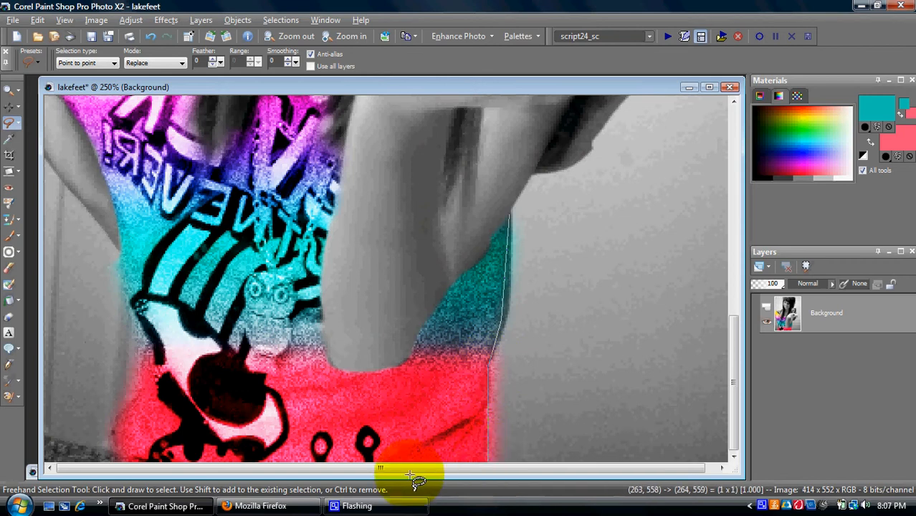
pyautogui.click(129, 470)
pyautogui.click(136, 325)
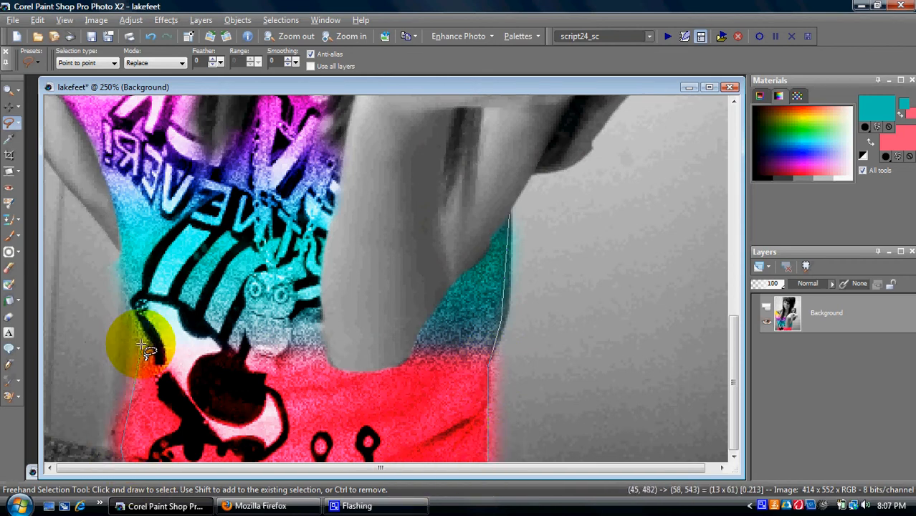
pyautogui.click(122, 247)
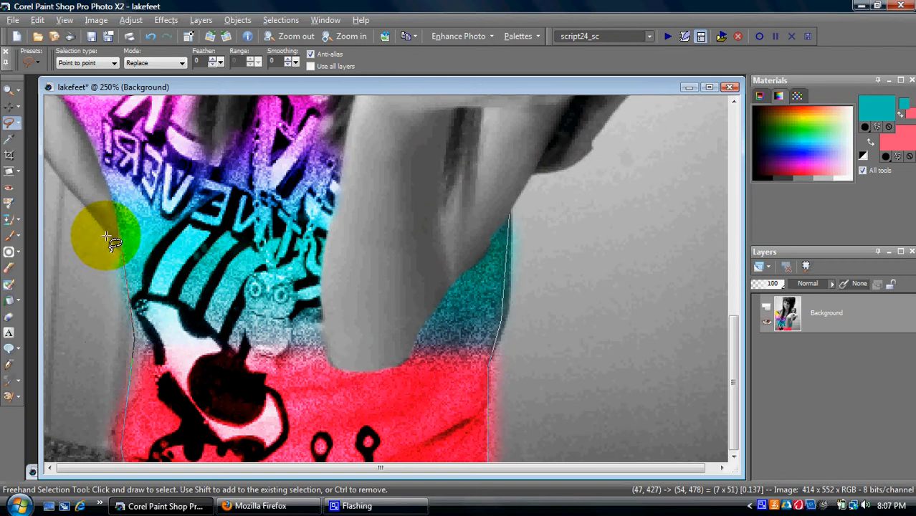
pyautogui.click(36, 153)
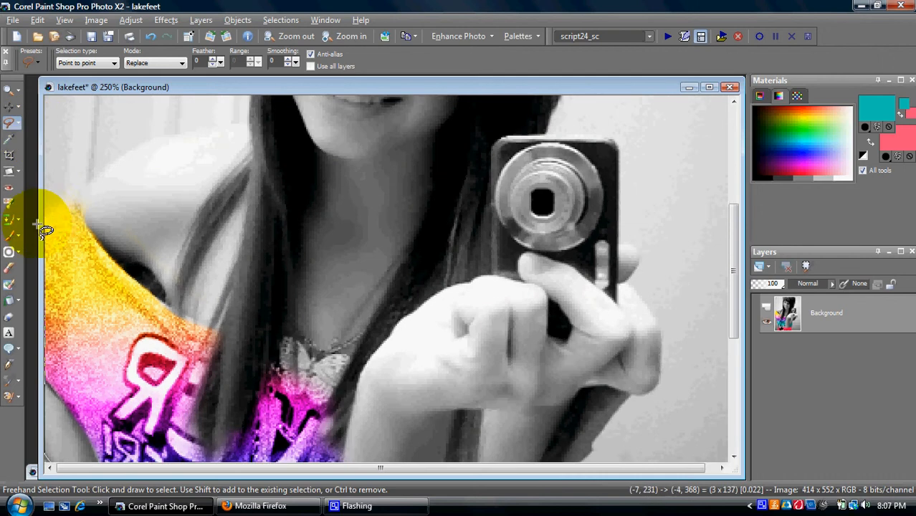
pyautogui.click(37, 226)
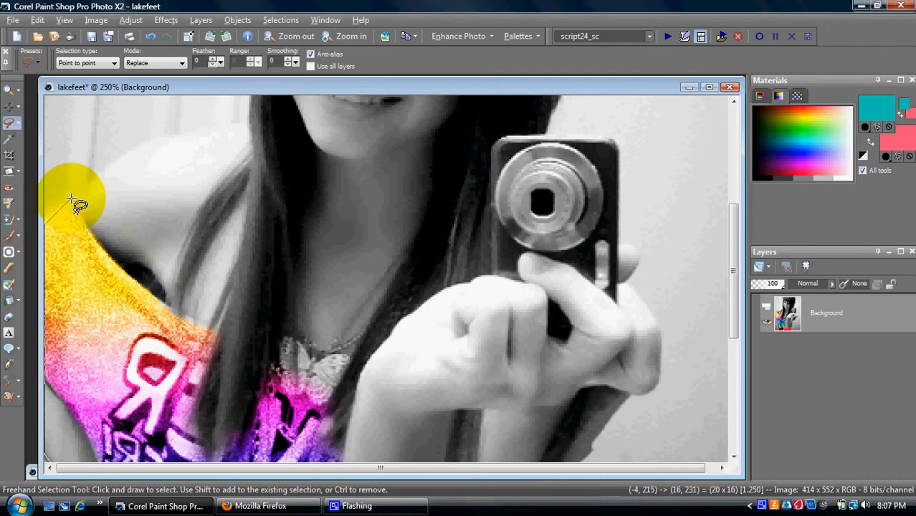
pyautogui.click(104, 170)
pyautogui.click(140, 148)
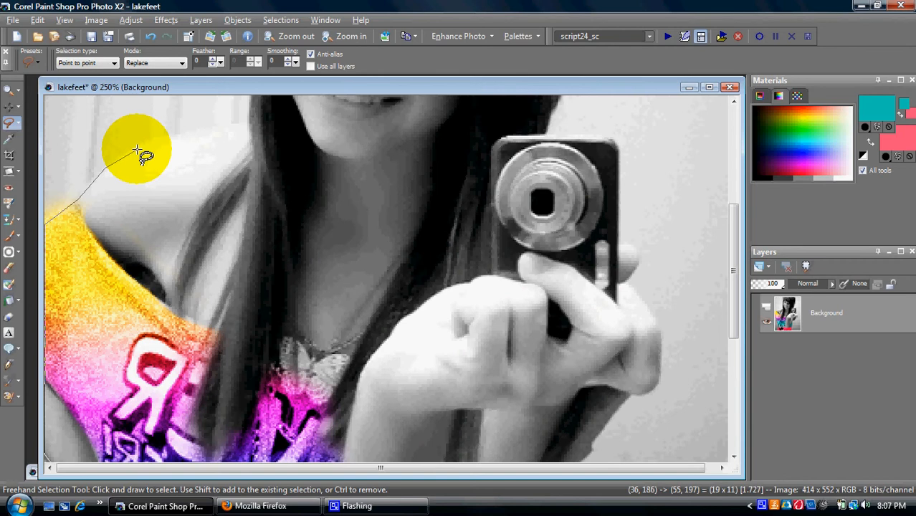
pyautogui.click(249, 126)
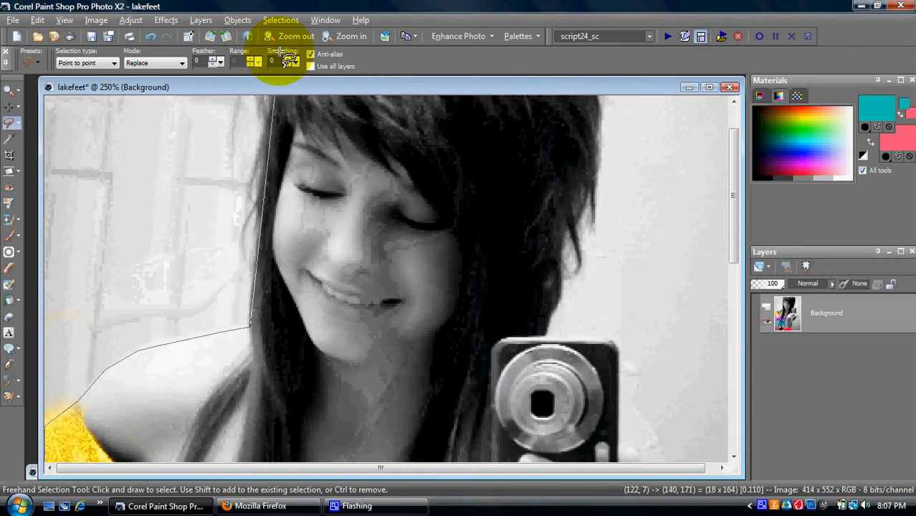
pyautogui.click(265, 202)
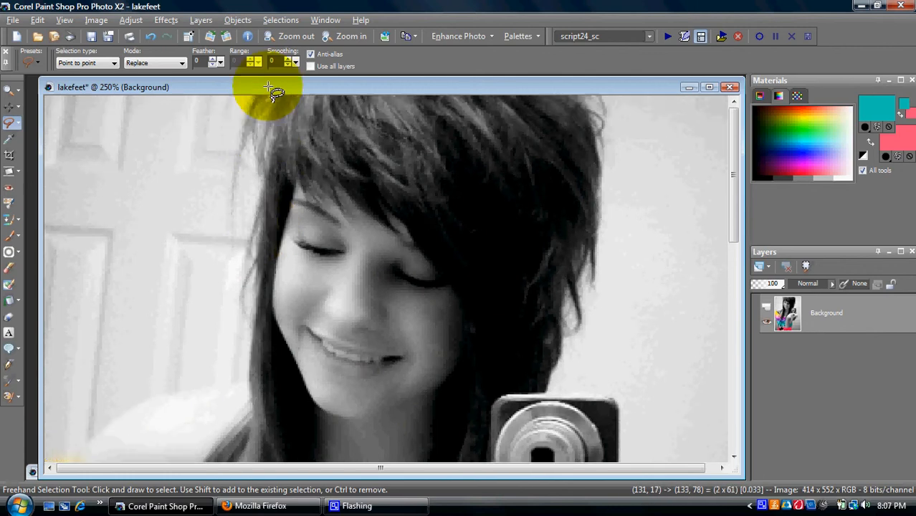
# Step: Continue the outline over her hair and down to the camera's top edge
pyautogui.click(270, 162)
pyautogui.click(271, 141)
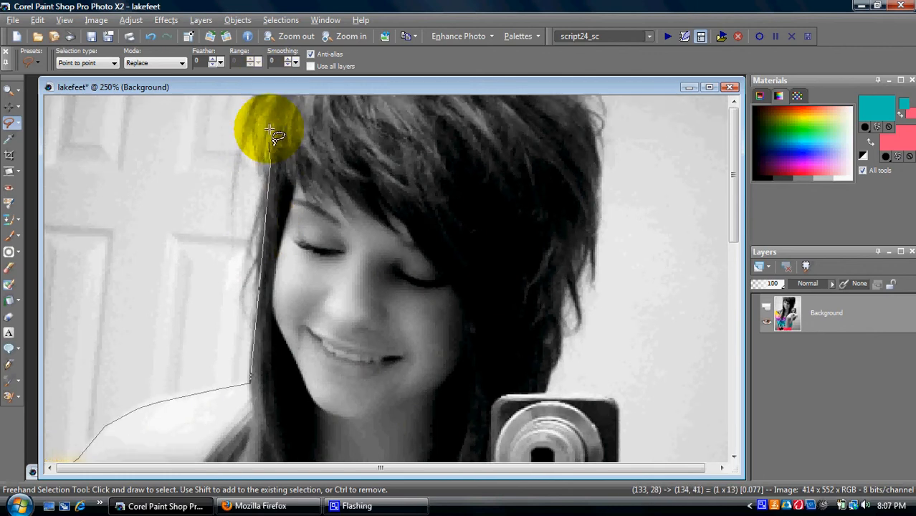
pyautogui.click(270, 123)
pyautogui.click(278, 101)
pyautogui.click(291, 70)
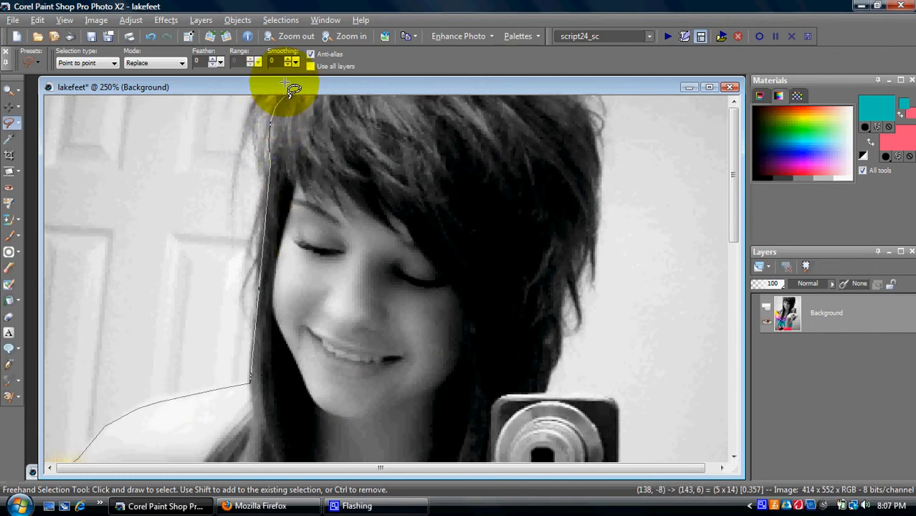
pyautogui.click(564, 67)
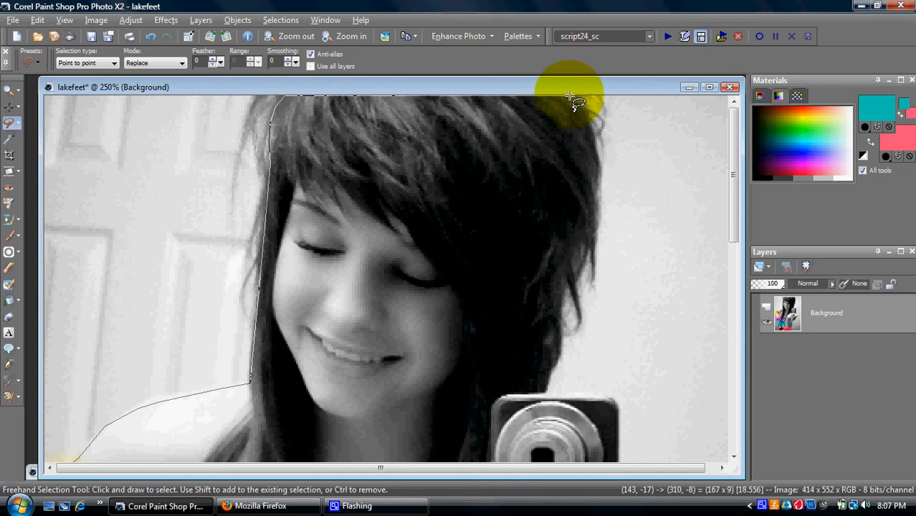
pyautogui.click(579, 110)
pyautogui.click(589, 127)
pyautogui.click(595, 163)
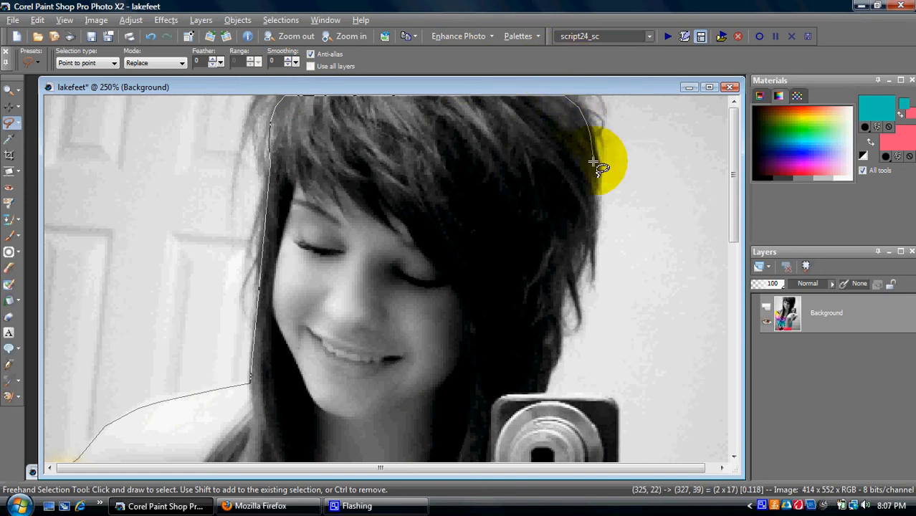
pyautogui.click(586, 225)
pyautogui.click(564, 280)
pyautogui.click(558, 362)
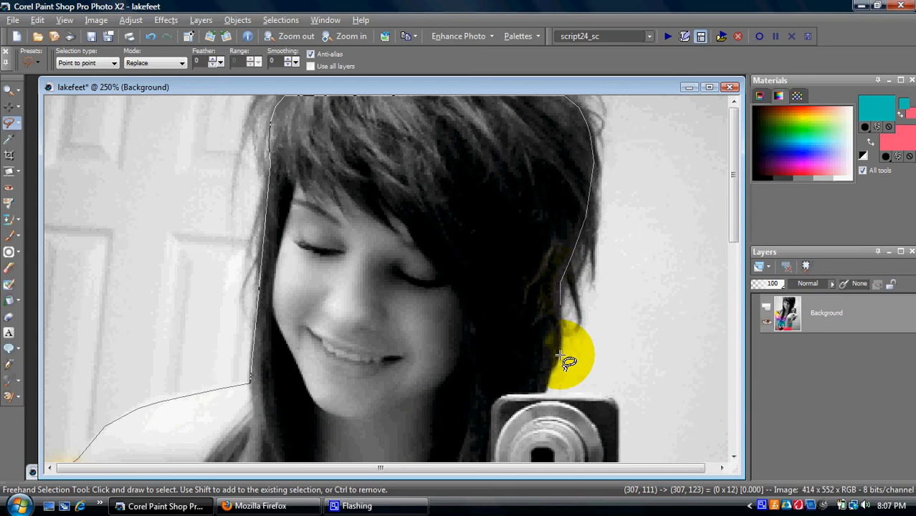
pyautogui.click(546, 396)
pyautogui.click(545, 399)
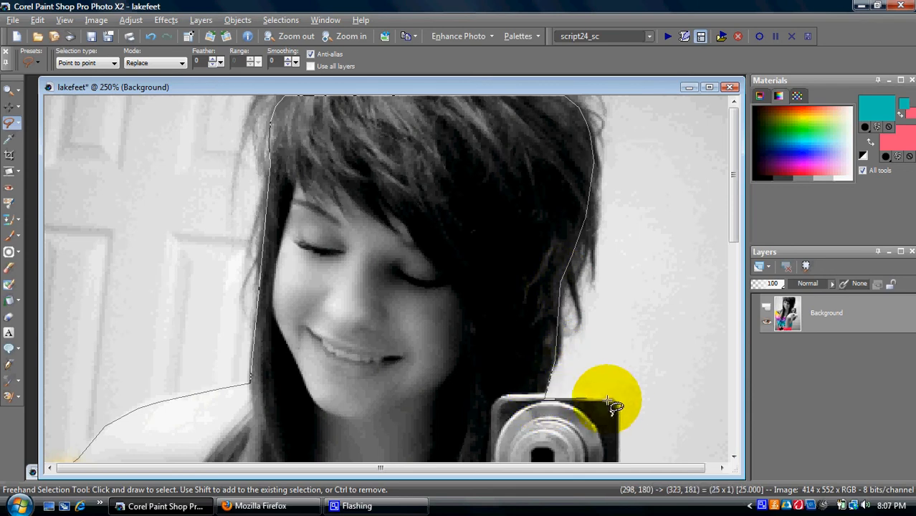
pyautogui.click(616, 401)
pyautogui.scroll(-4, 613, 473)
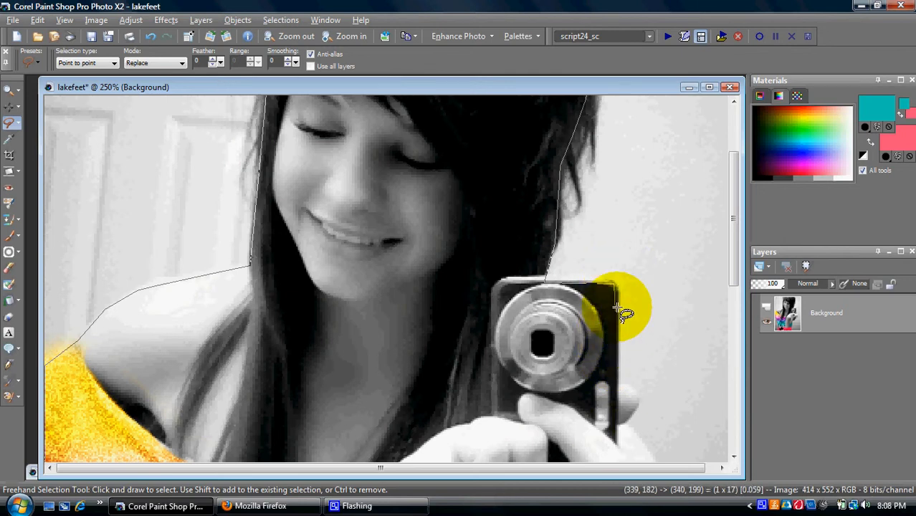
# Step: Trace around the camera, hand and arm, then close the selection
pyautogui.click(614, 295)
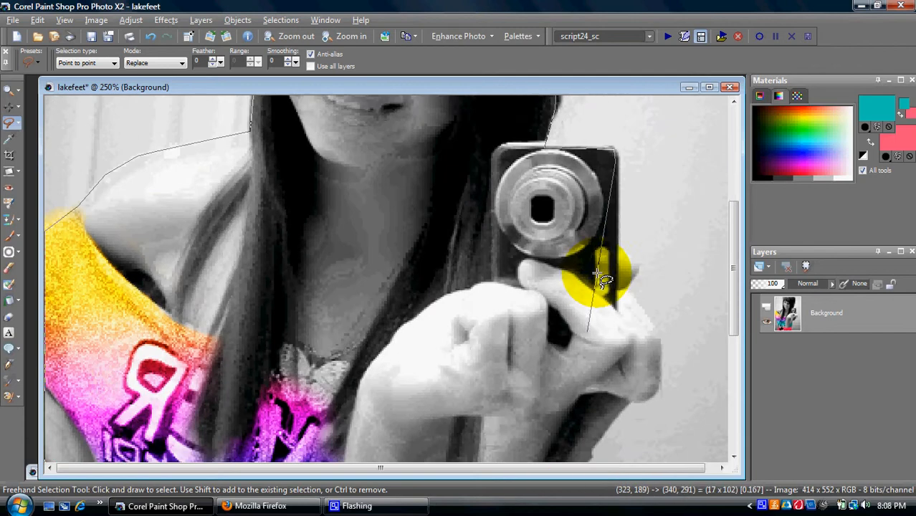
pyautogui.click(620, 254)
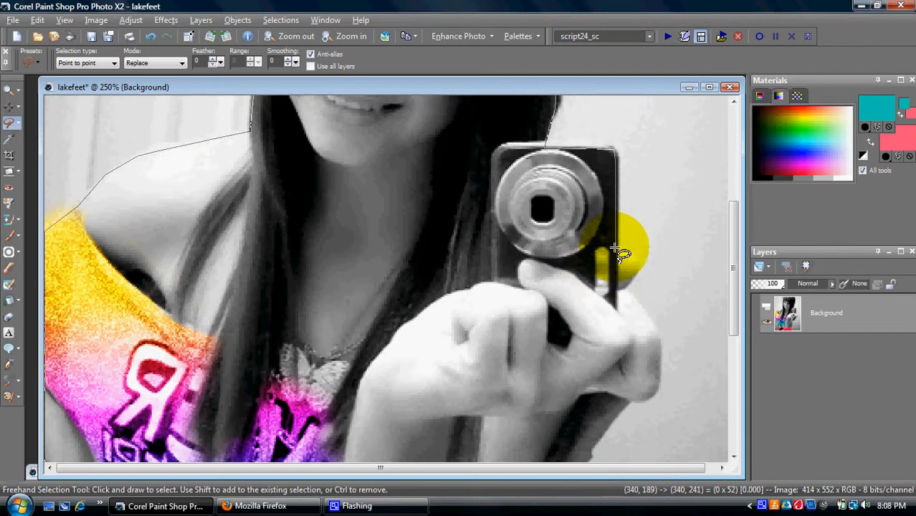
pyautogui.click(641, 260)
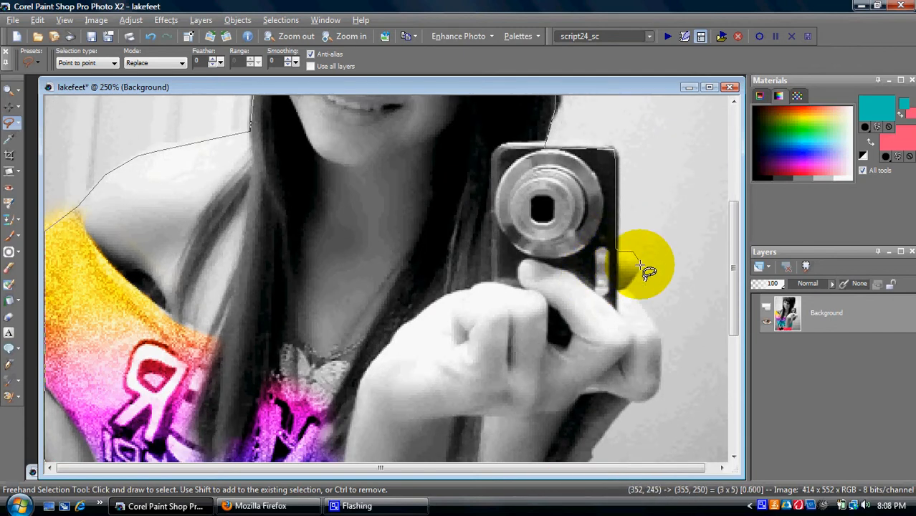
pyautogui.click(640, 265)
pyautogui.click(624, 291)
pyautogui.click(645, 309)
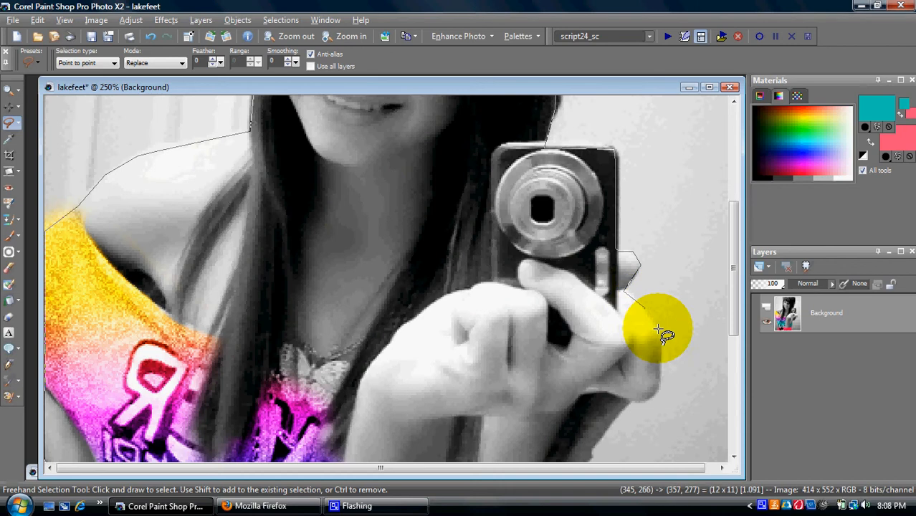
pyautogui.click(659, 345)
pyautogui.click(657, 389)
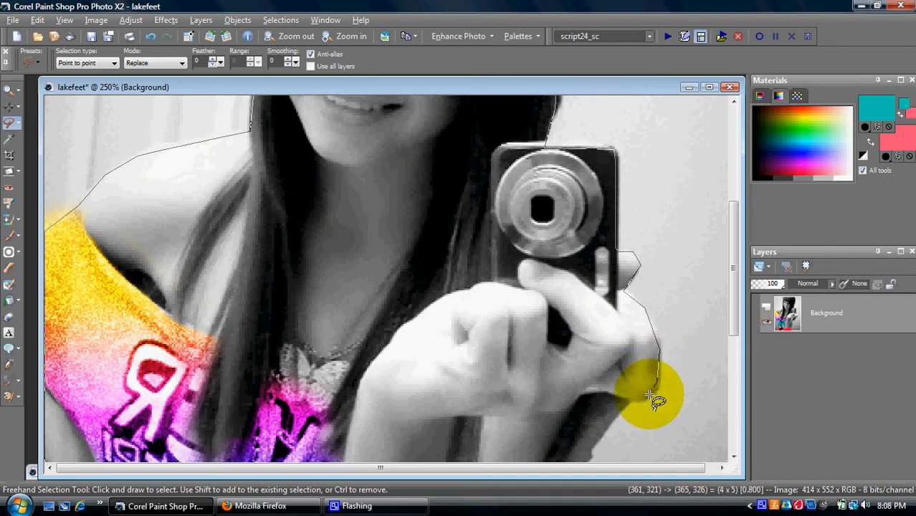
pyautogui.click(652, 392)
pyautogui.click(639, 402)
pyautogui.click(626, 400)
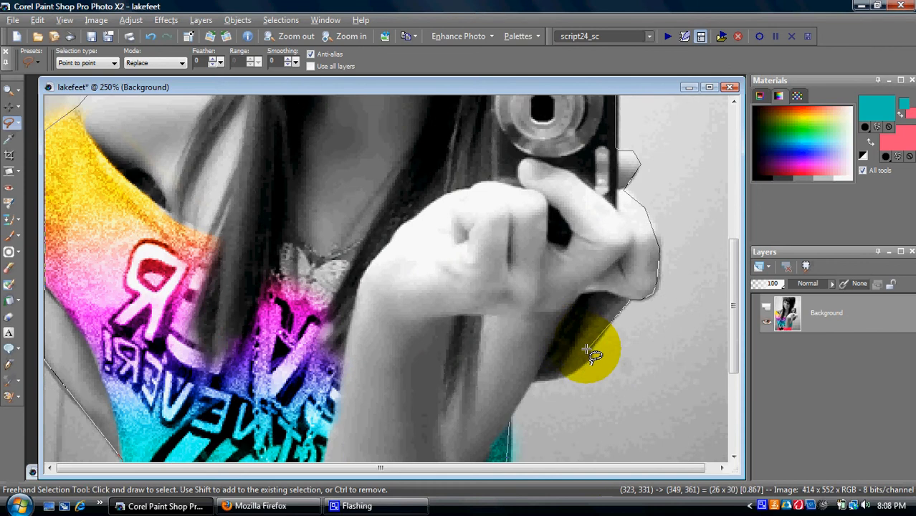
pyautogui.click(586, 368)
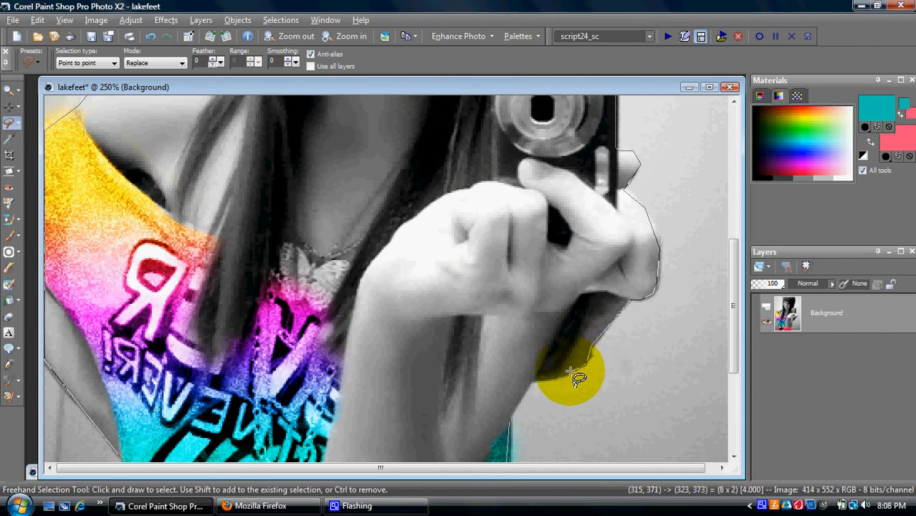
pyautogui.click(529, 380)
pyautogui.doubleClick(507, 419)
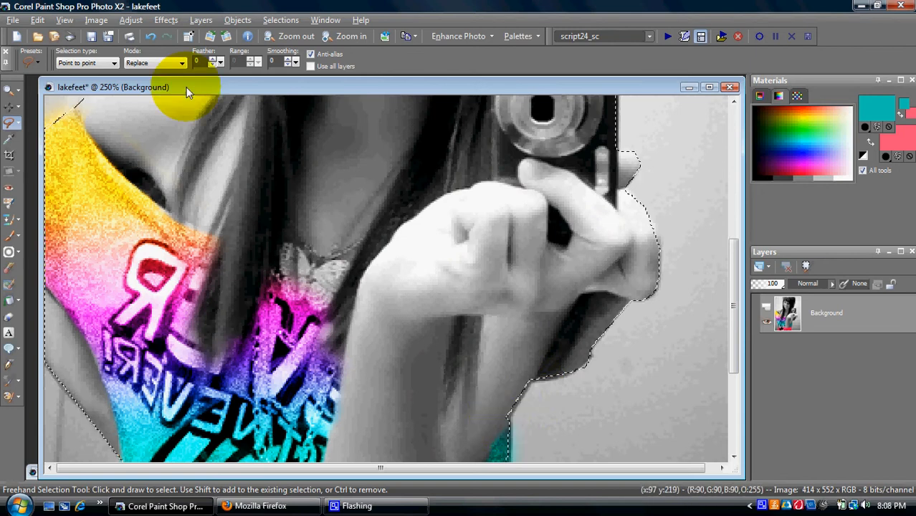
# Step: Zoom the lakefeet photo to 100%, copy the selected girl, and minimize the photo
pyautogui.click(65, 20)
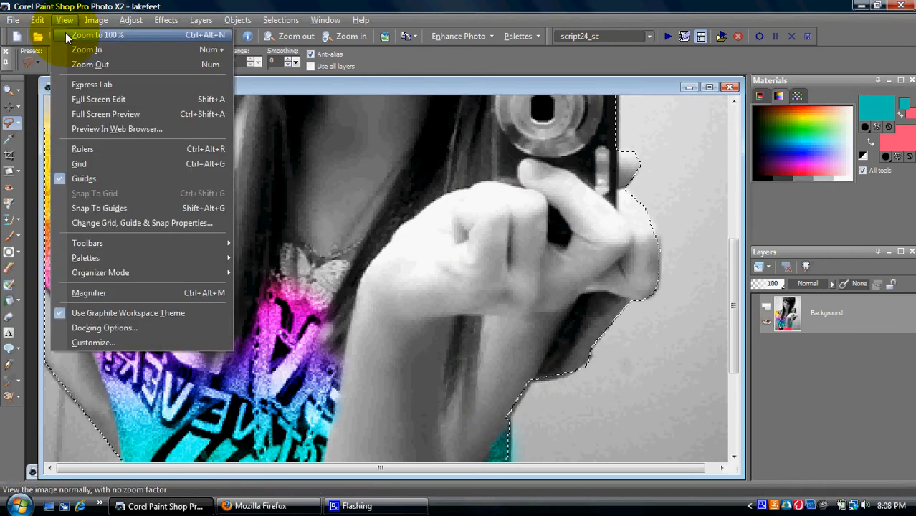
pyautogui.click(66, 34)
pyautogui.moveTo(217, 58); pyautogui.dragTo(346, 87)
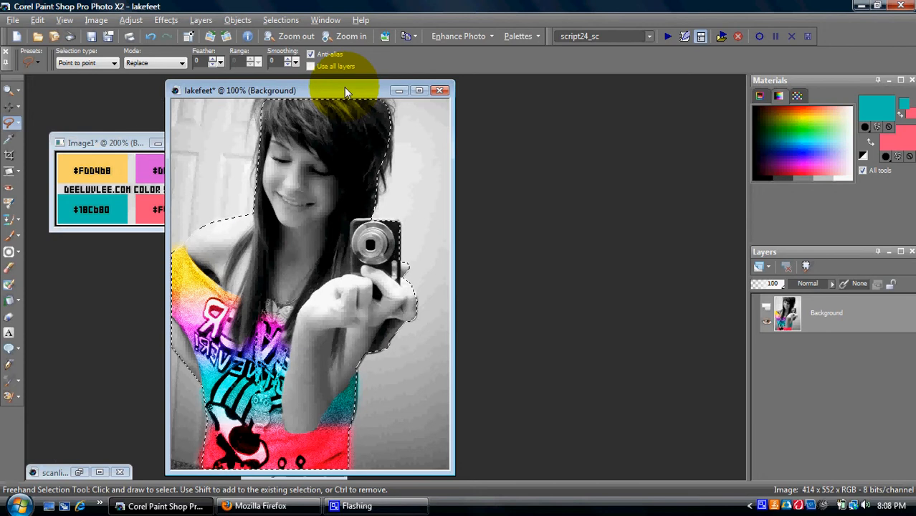
pyautogui.press('ctrl')
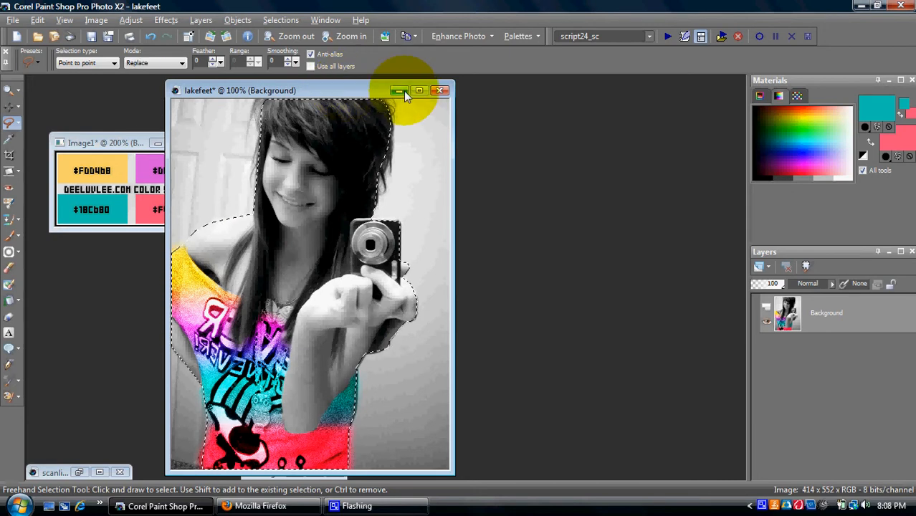
pyautogui.click(403, 90)
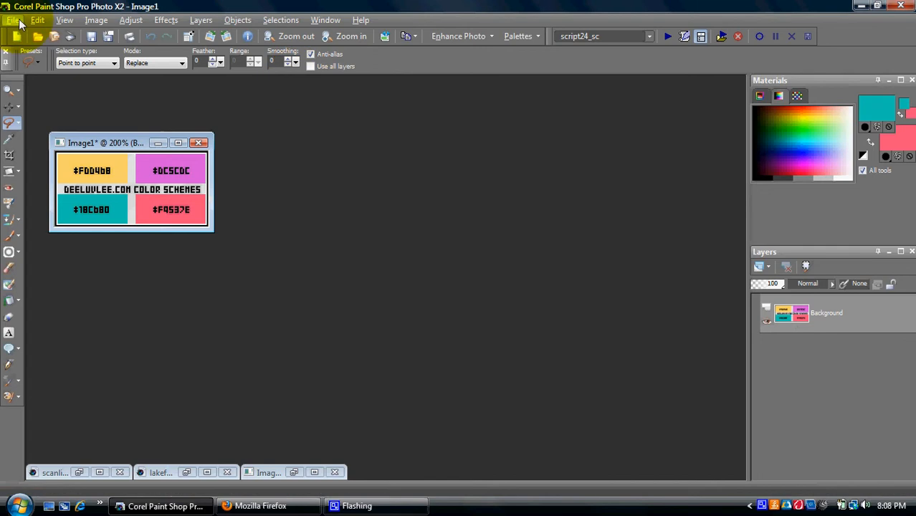
# Step: Create a new blank white image 500 pixels wide and 600 pixels high
pyautogui.click(13, 21)
pyautogui.click(28, 36)
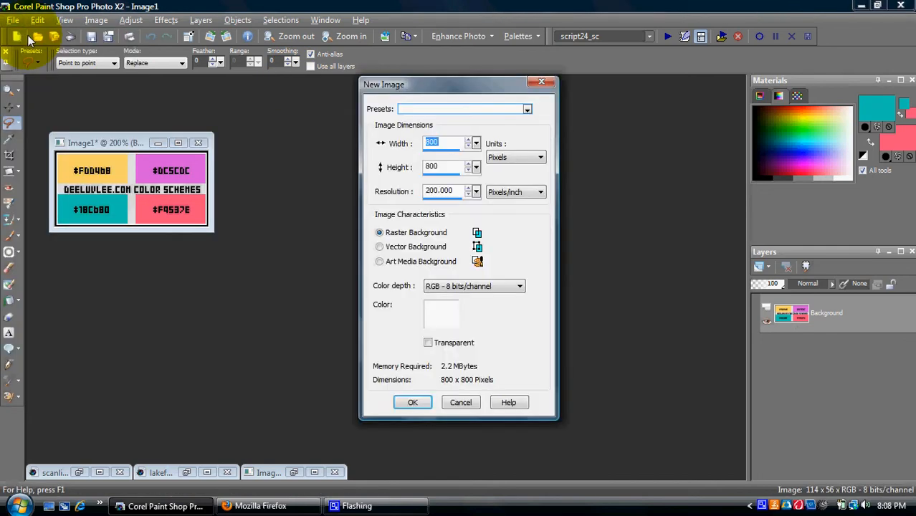
pyautogui.press('Tab')
pyautogui.hotkey('shift', 'Tab')
pyautogui.write('566')
pyautogui.press('BackSpace')
pyautogui.press('BackSpace')
pyautogui.write('00')
pyautogui.press('Tab')
pyautogui.write('600')
pyautogui.press('Return')
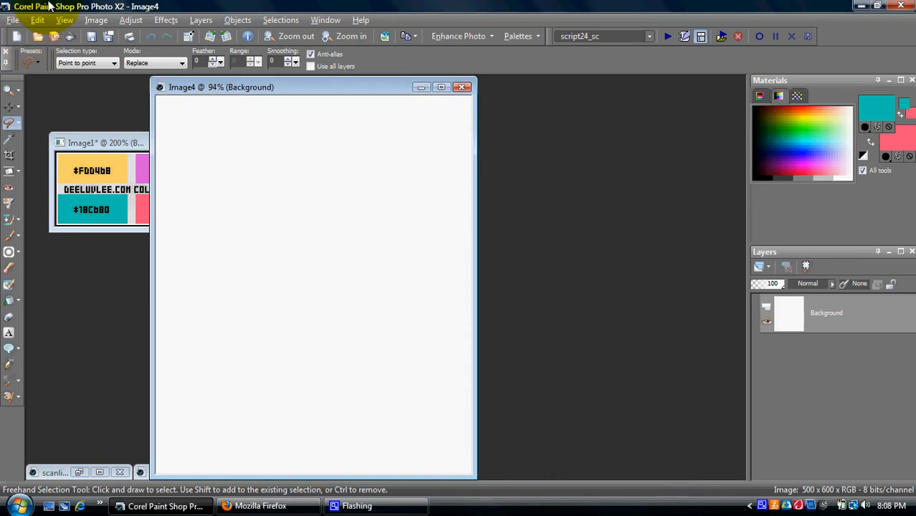
pyautogui.hotkey('ctrl', 'e')
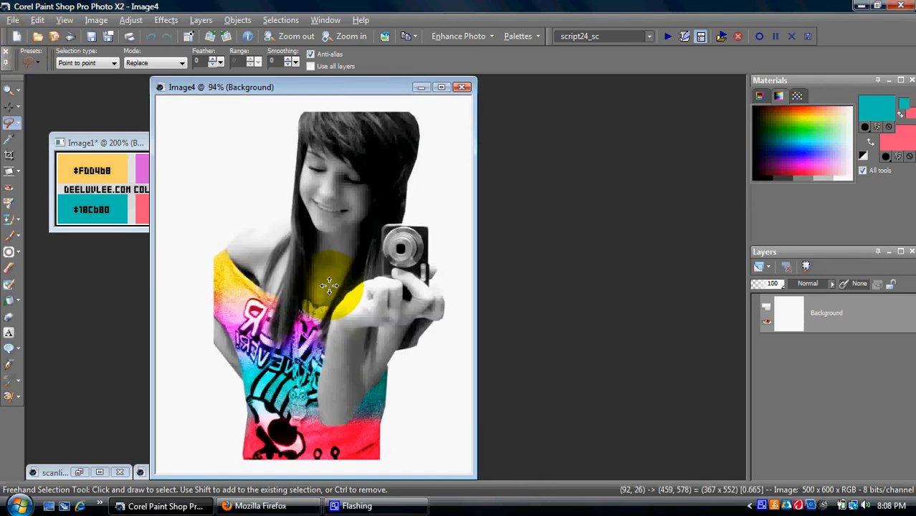
pyautogui.click(329, 286)
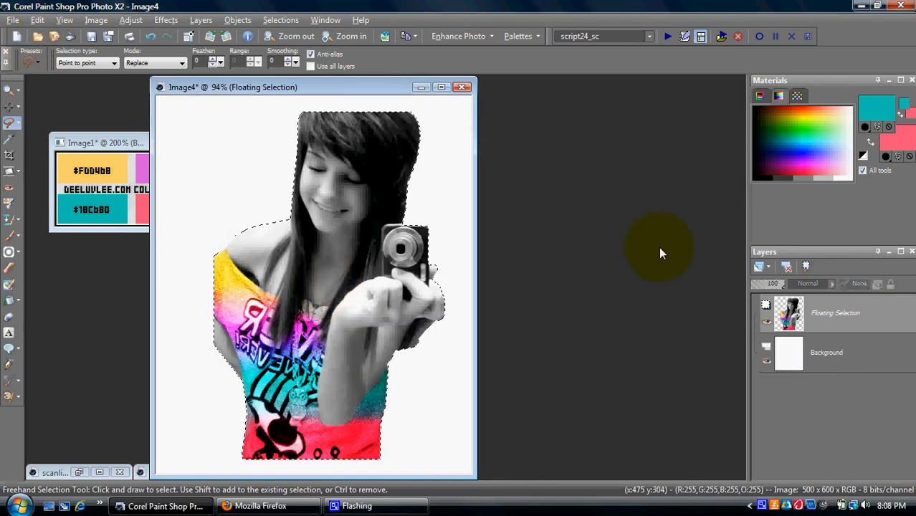
pyautogui.click(288, 20)
pyautogui.moveTo(434, 114)
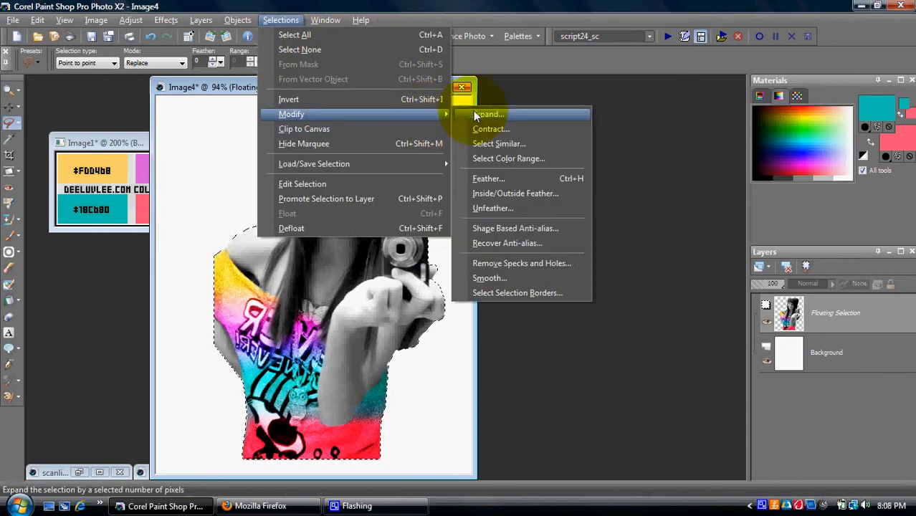
pyautogui.click(476, 114)
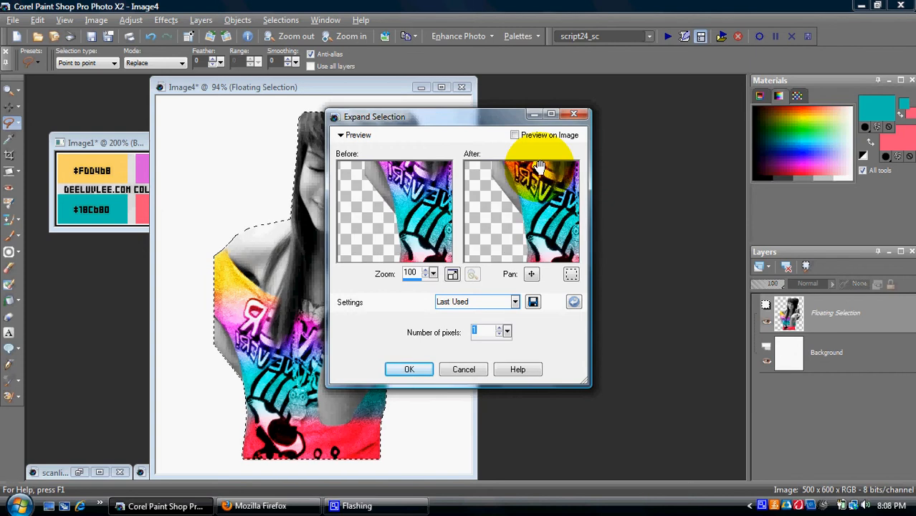
pyautogui.click(415, 370)
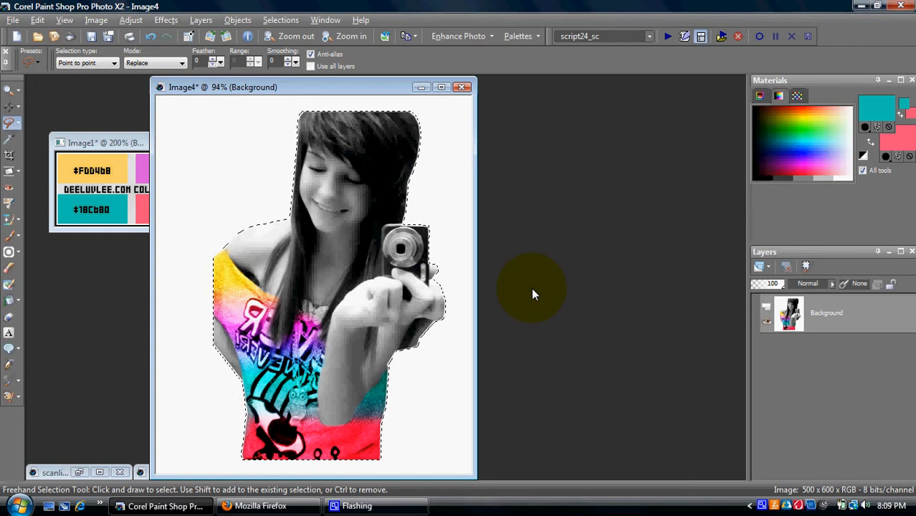
pyautogui.hotkey('ctrl', 'f')
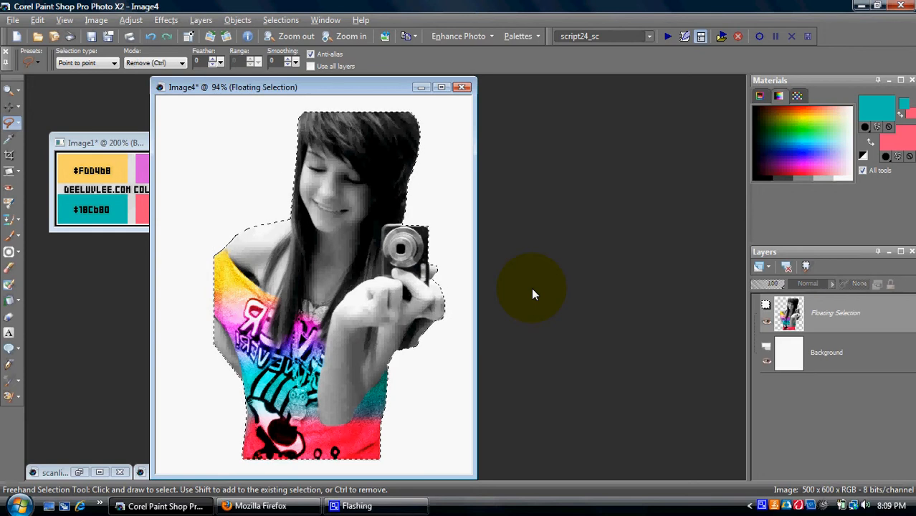
# Step: Undo the paste, flood-fill the canvas with the yellow-violet-teal-pink gradient, and flip it vertically
pyautogui.hotkey('ctrl', 'z')
pyautogui.click(863, 128)
pyautogui.click(864, 135)
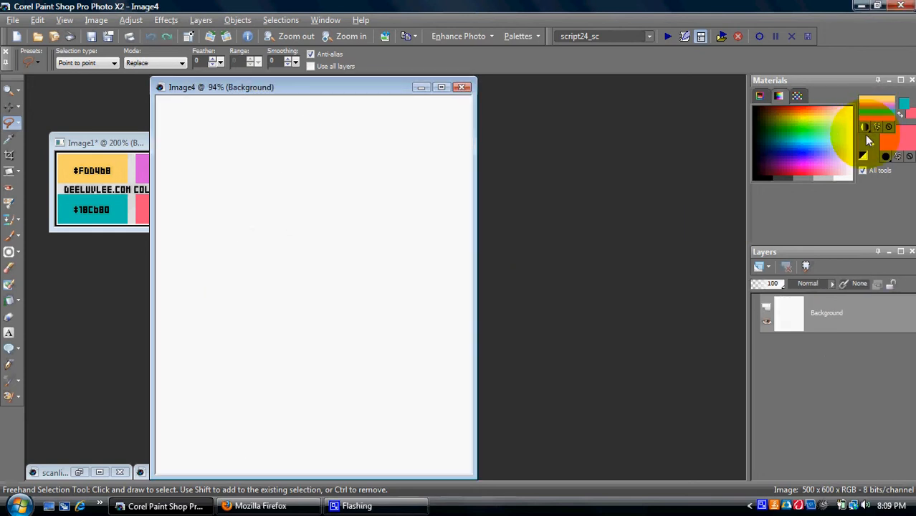
pyautogui.click(9, 300)
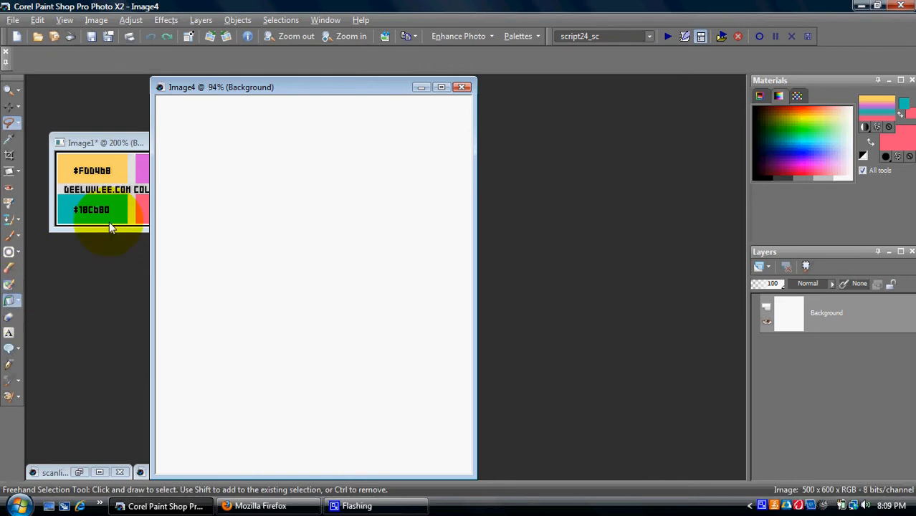
pyautogui.click(294, 227)
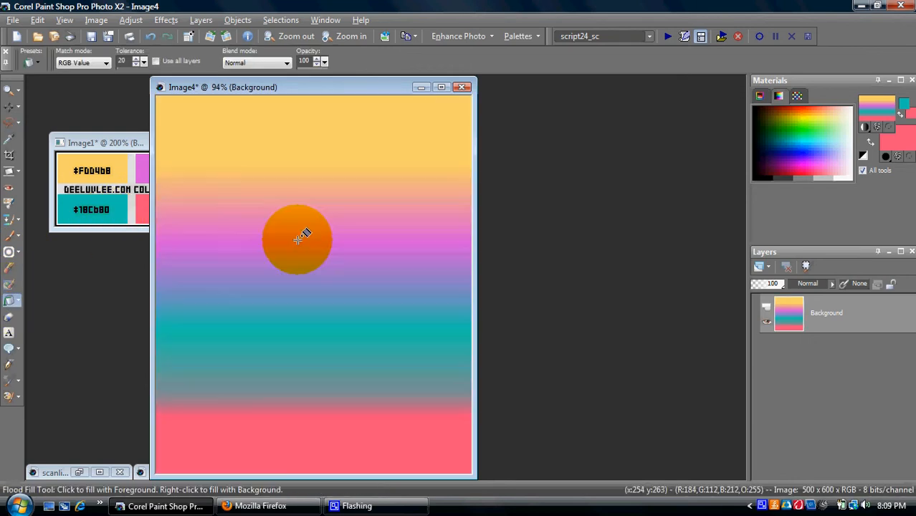
pyautogui.click(92, 20)
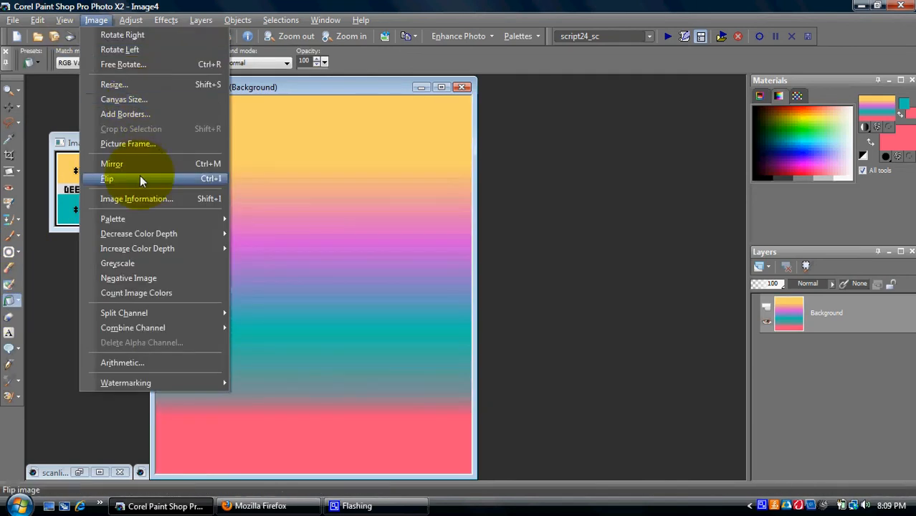
pyautogui.click(140, 175)
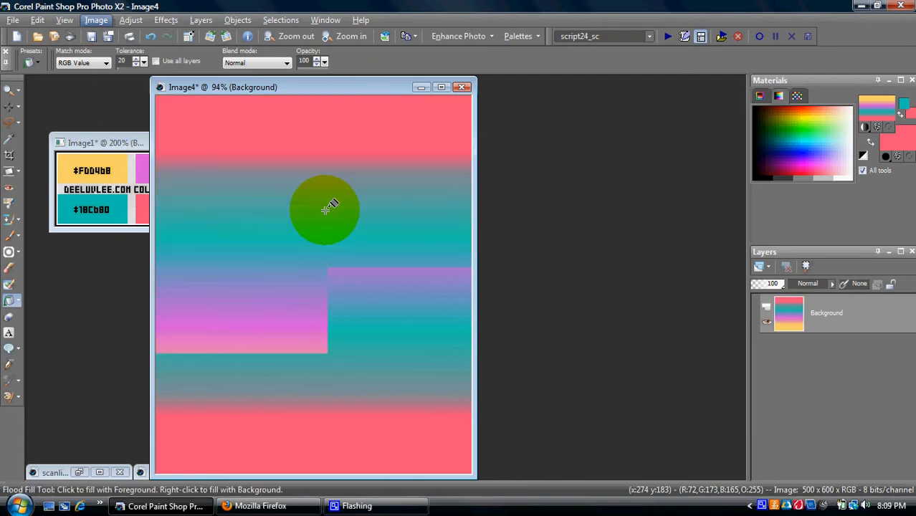
# Step: Undo the gradient flip and paste the cut-out girl onto the gradient
pyautogui.press('ctrl')
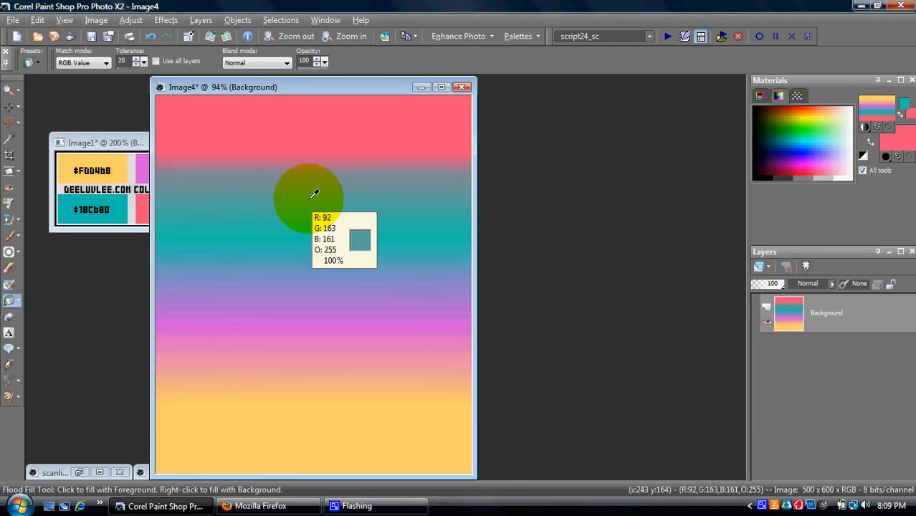
pyautogui.hotkey('ctrl', 'z')
pyautogui.hotkey('ctrl', 'e')
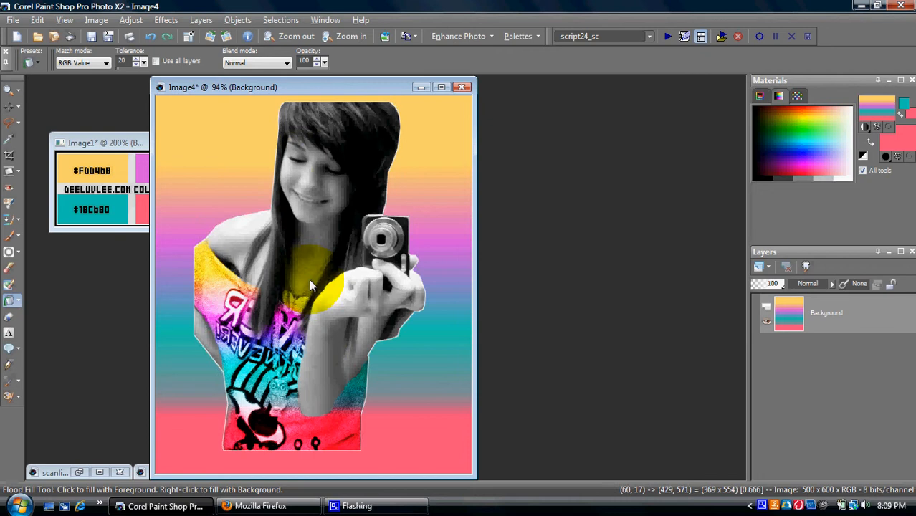
pyautogui.click(308, 280)
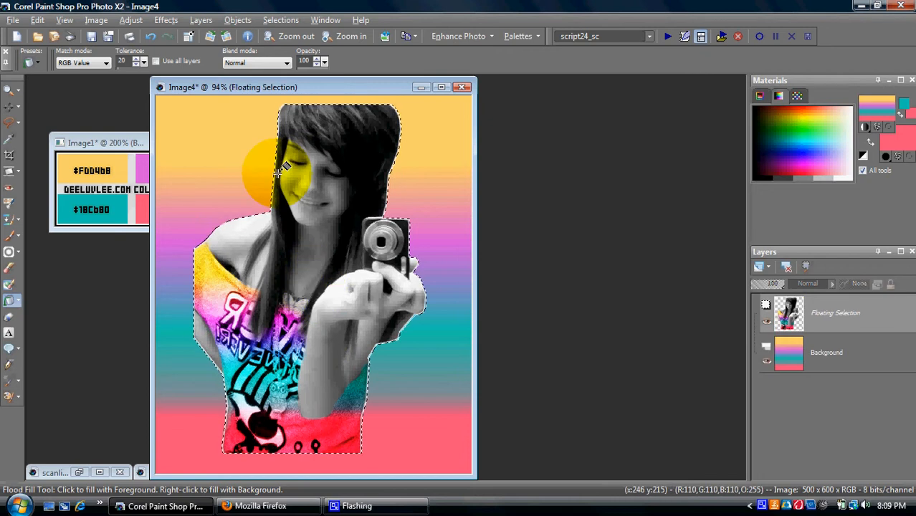
# Step: Expand the girl's selection by 1 pixel, then bring back the scanliiin3s image
pyautogui.click(281, 19)
pyautogui.moveTo(400, 113)
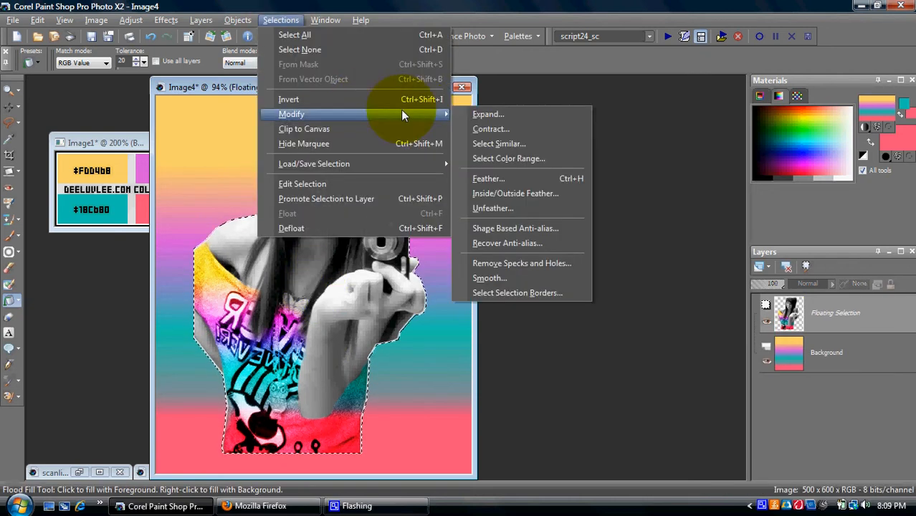
pyautogui.click(469, 114)
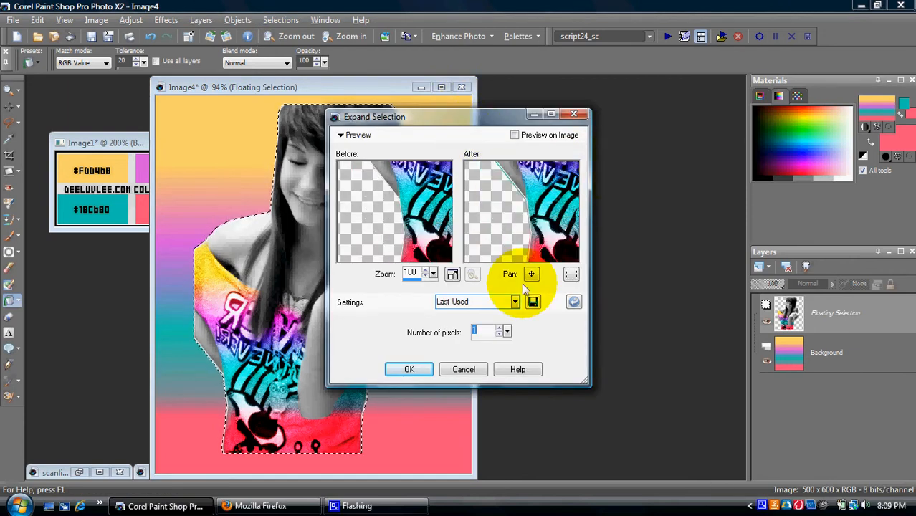
pyautogui.click(409, 369)
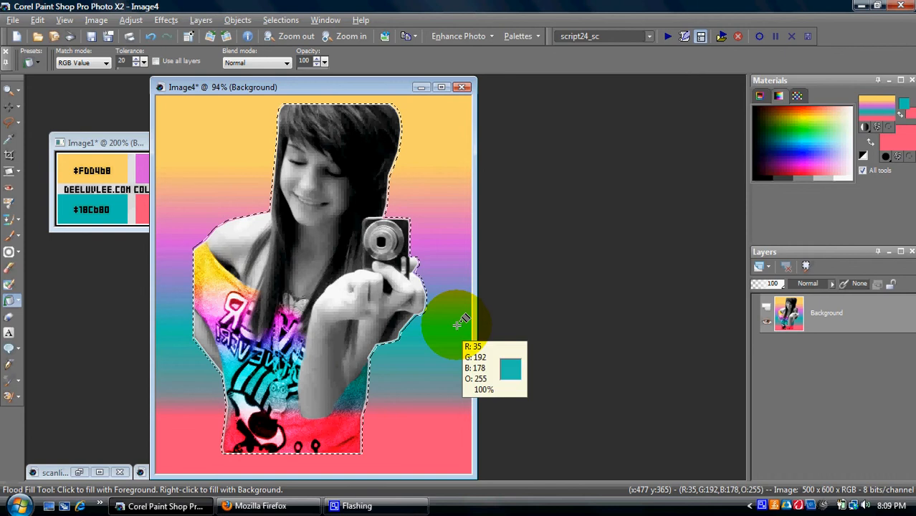
pyautogui.moveTo(411, 80); pyautogui.dragTo(492, 81)
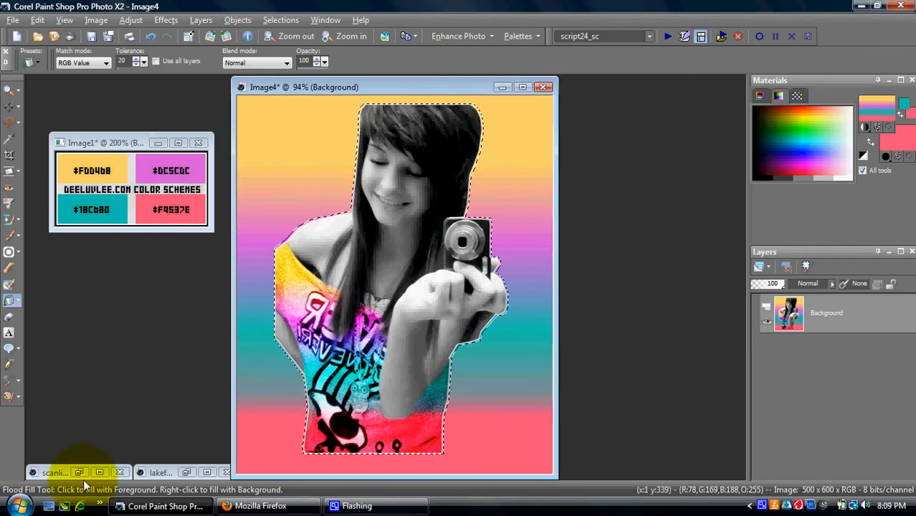
pyautogui.click(81, 473)
# Step: In scanliiin3s, undo the sunburst rays and paste the cut-out girl onto the canvas
pyautogui.click(162, 388)
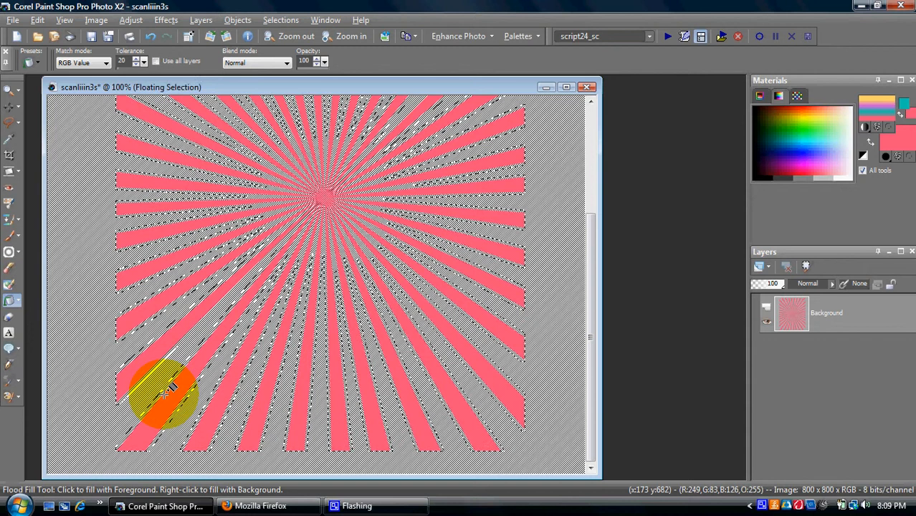
pyautogui.hotkey('ctrl', 'z')
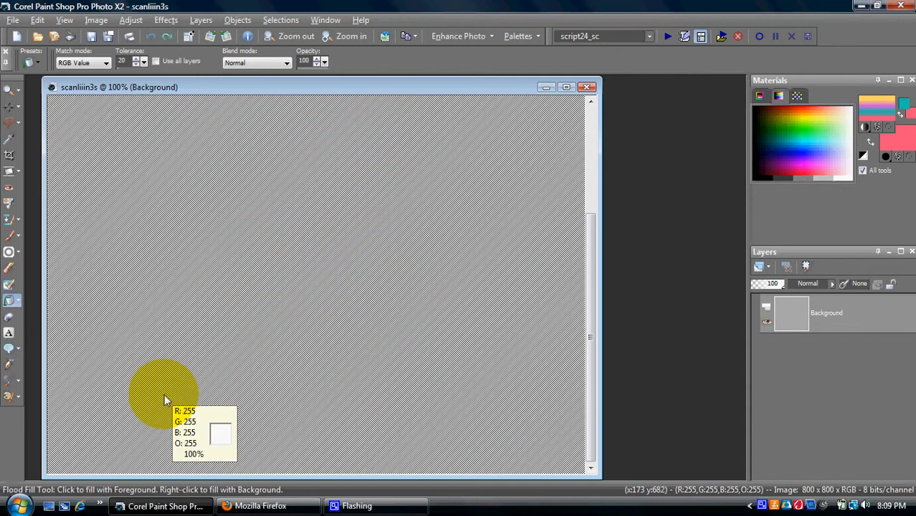
pyautogui.hotkey('ctrl', 'e')
pyautogui.click(317, 283)
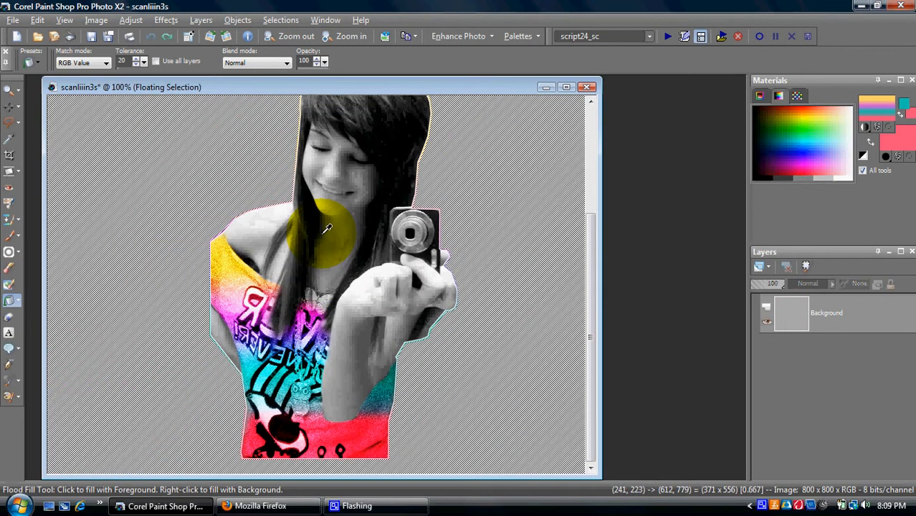
# Step: Expand the girl's selection, then minimize scanliiin3s and return to Image4
pyautogui.click(282, 19)
pyautogui.moveTo(423, 114)
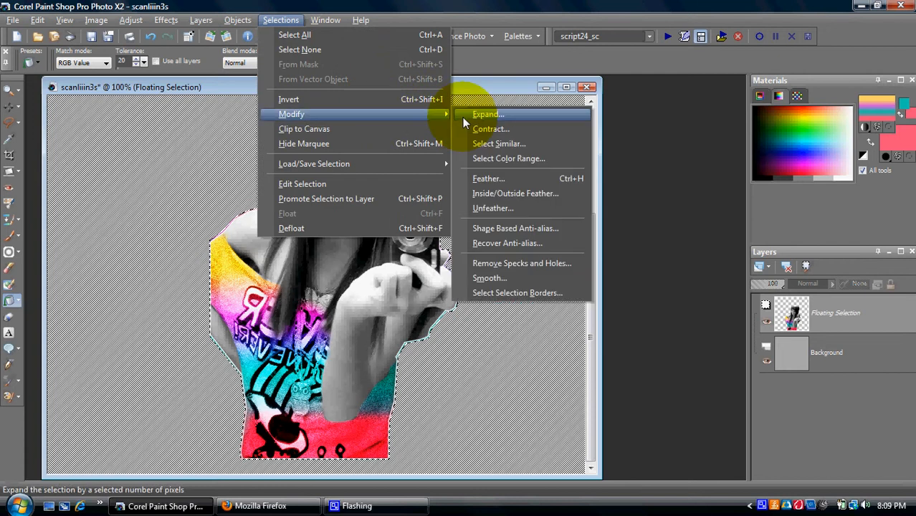
pyautogui.click(462, 116)
pyautogui.moveTo(581, 158); pyautogui.dragTo(537, 211)
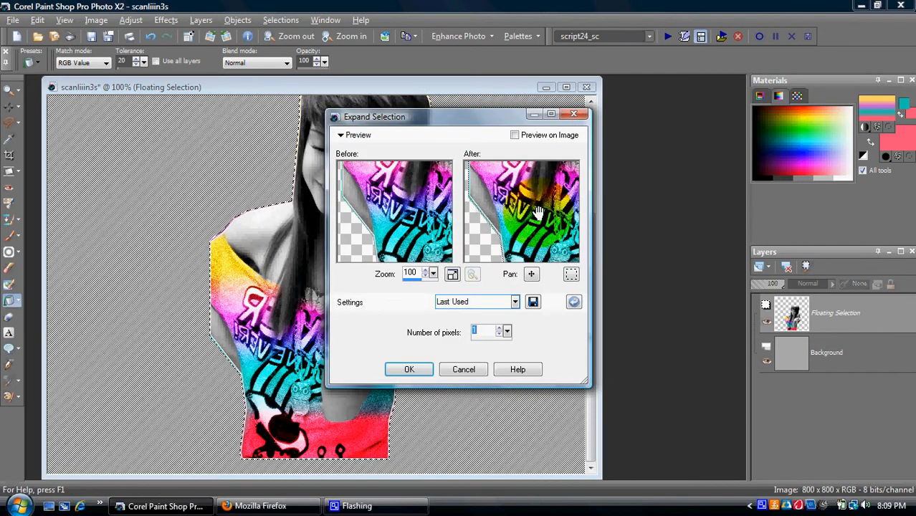
pyautogui.click(409, 369)
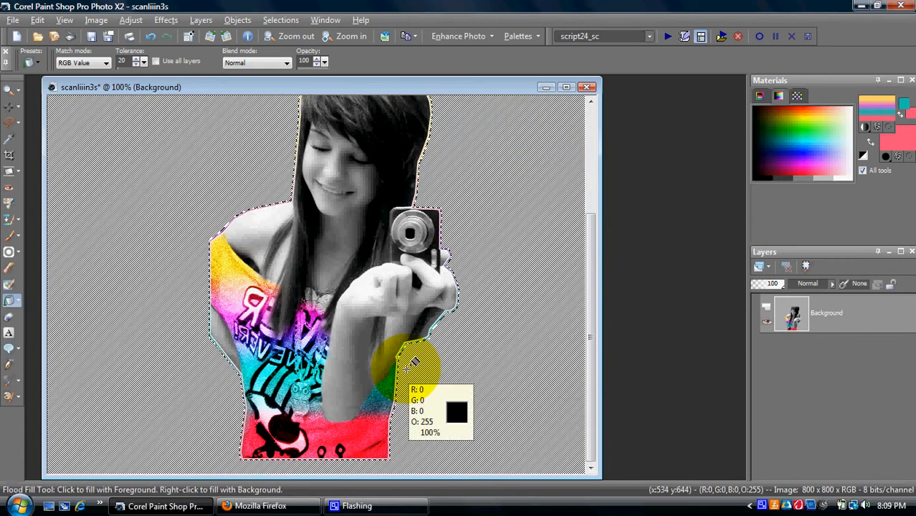
pyautogui.click(546, 86)
pyautogui.click(438, 96)
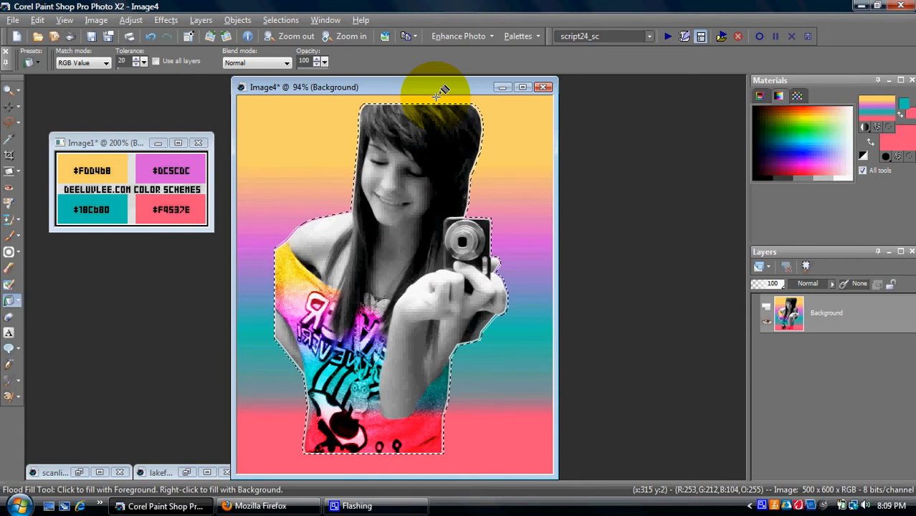
# Step: Undo the expansion and pasted girl, then flip the gradient so pink is on top
pyautogui.click(37, 20)
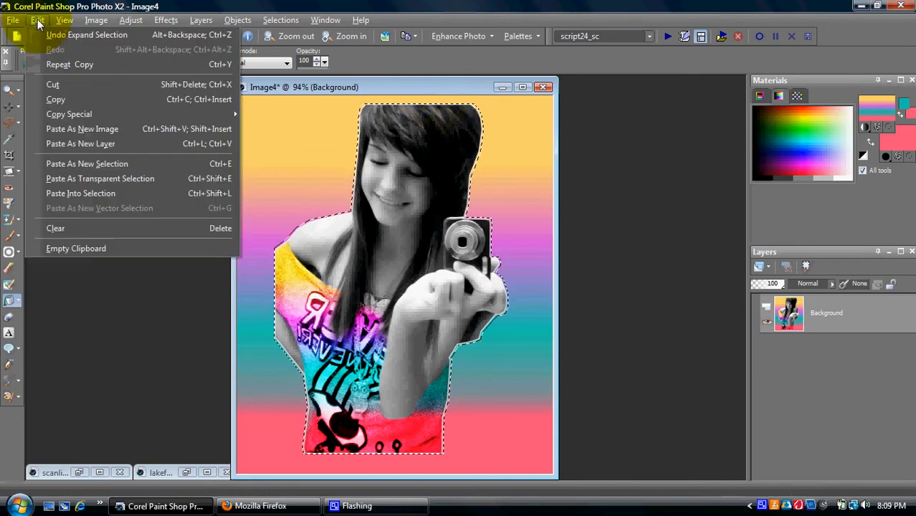
pyautogui.click(41, 28)
pyautogui.click(46, 33)
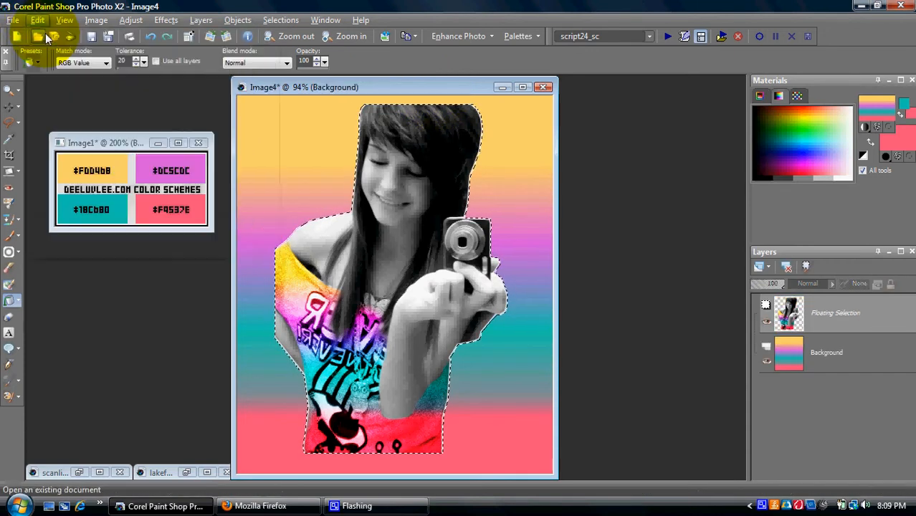
pyautogui.click(96, 19)
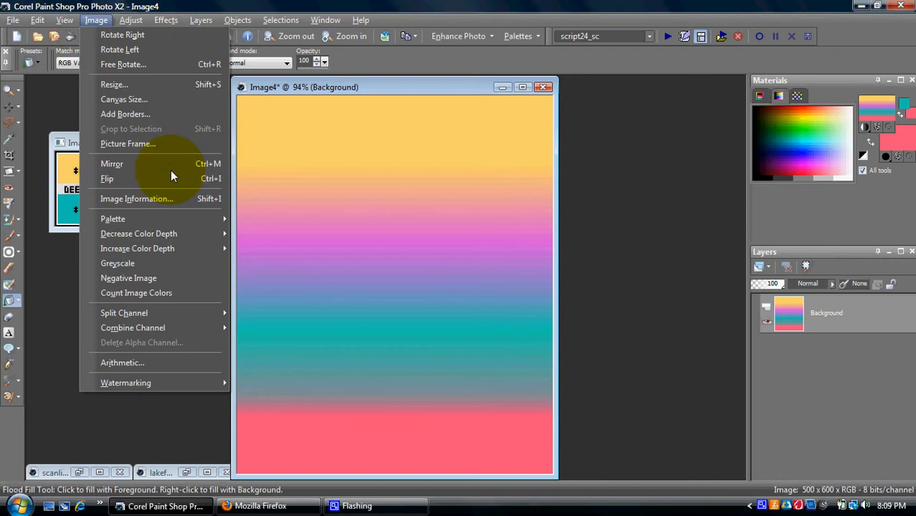
pyautogui.hotkey('ctrl', 'i')
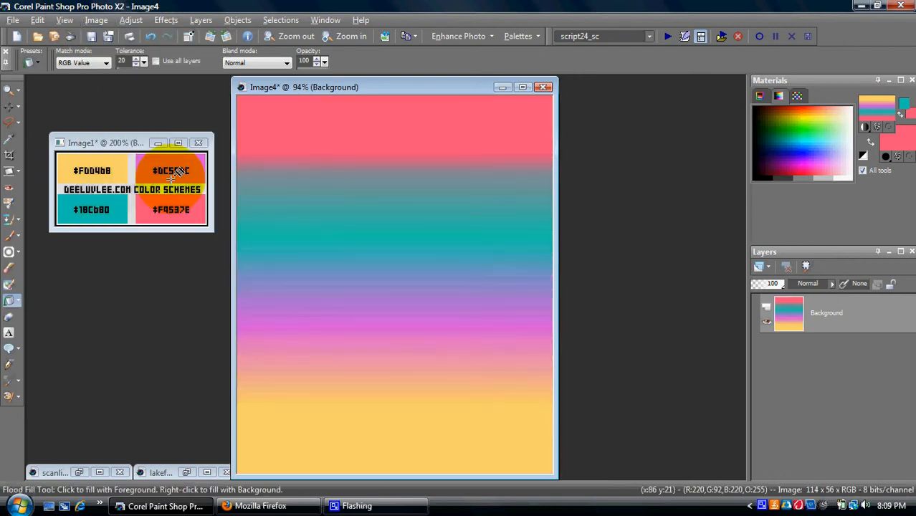
# Step: Paste the girl over the gradient, expand her selection by 1 pixel, then undo the expansion
pyautogui.hotkey('ctrl', 'e')
pyautogui.click(394, 284)
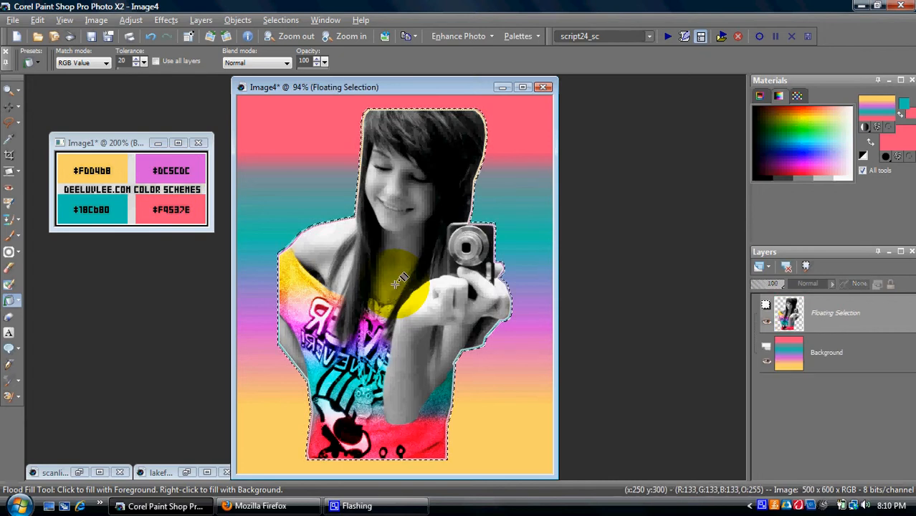
pyautogui.click(280, 19)
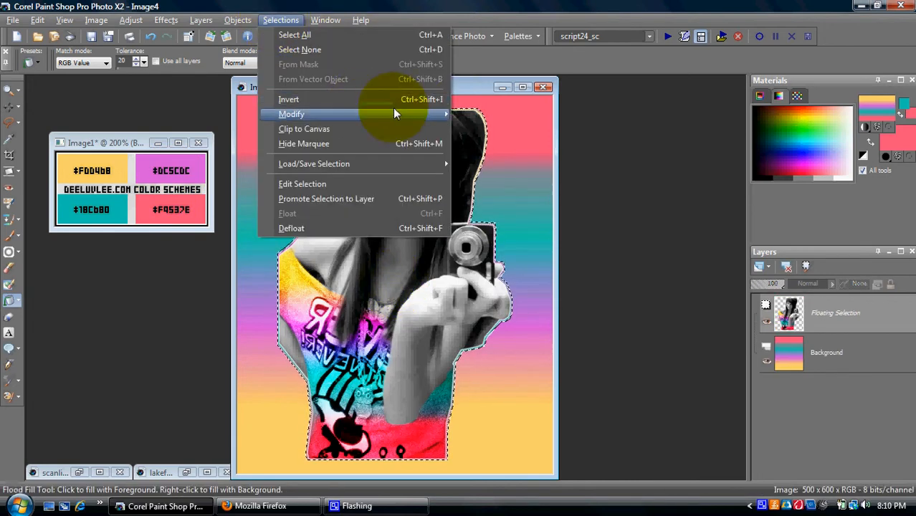
pyautogui.moveTo(394, 113)
pyautogui.click(463, 112)
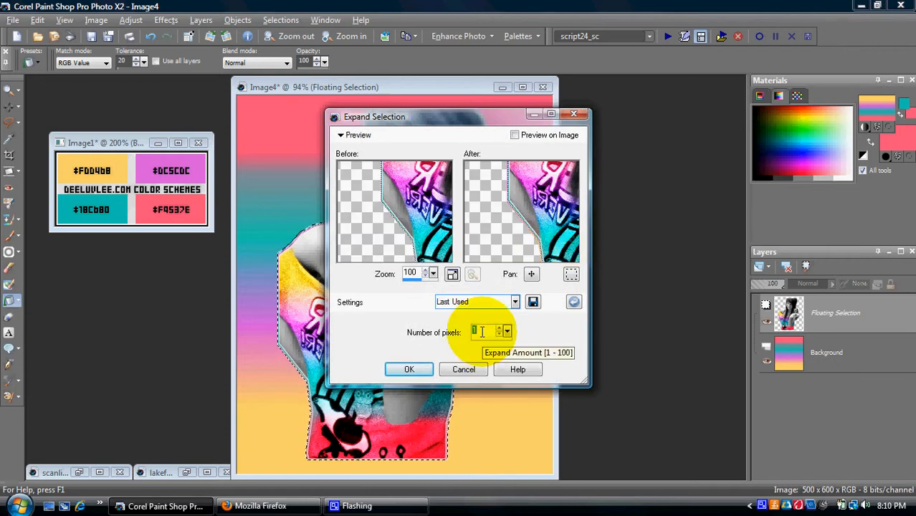
pyautogui.write('10')
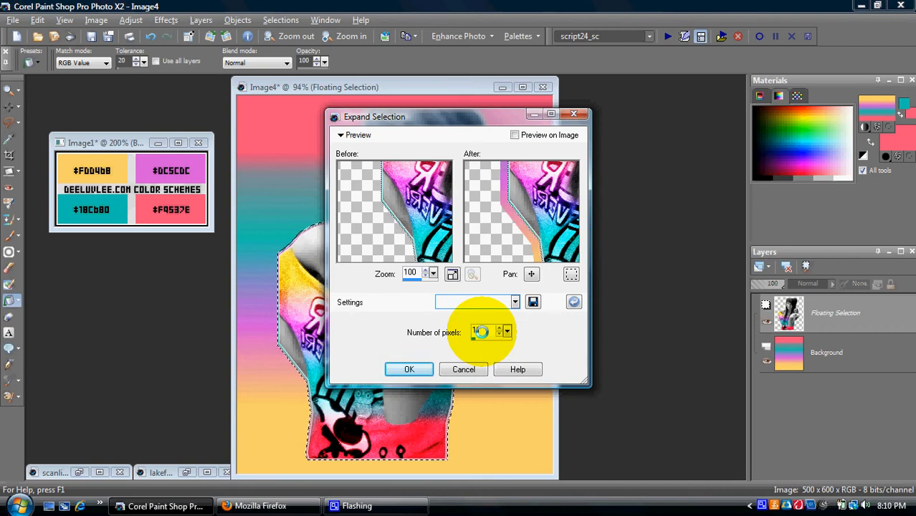
pyautogui.press('BackSpace')
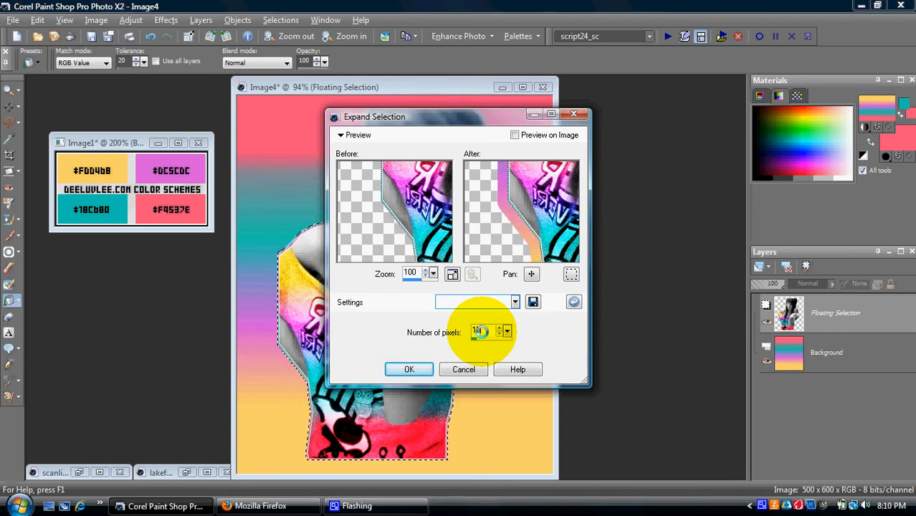
pyautogui.press('Return')
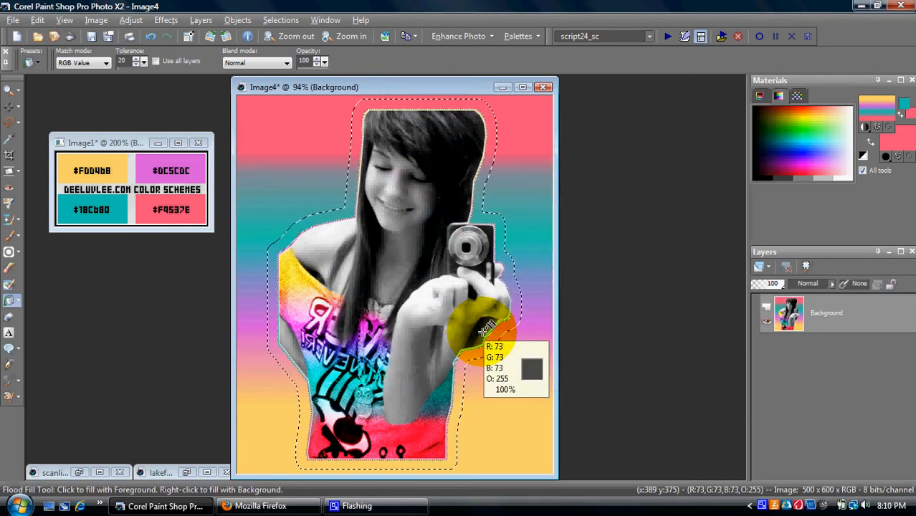
pyautogui.hotkey('ctrl', 'z')
pyautogui.hotkey('ctrl', 'z')
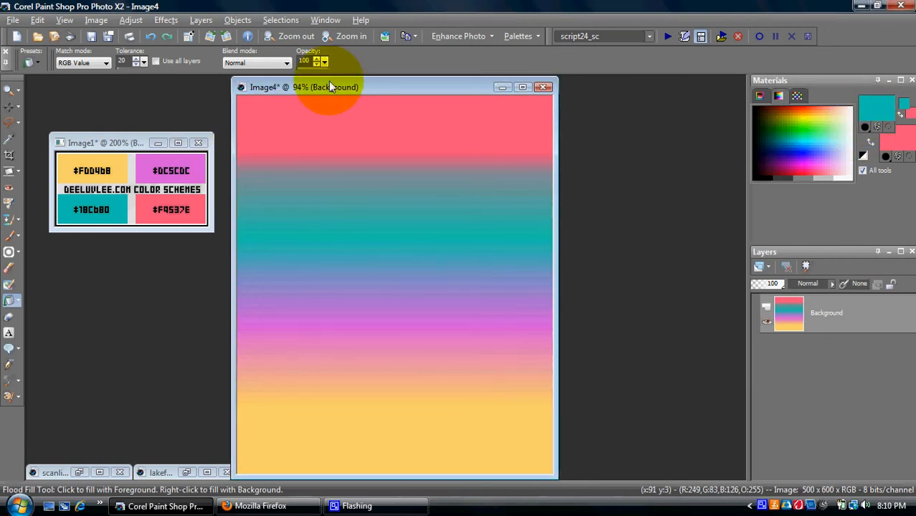
# Step: Paint white with the +diia diamond brush tip at size 225, stamping a first diamond top left
pyautogui.moveTo(328, 83); pyautogui.dragTo(312, 84)
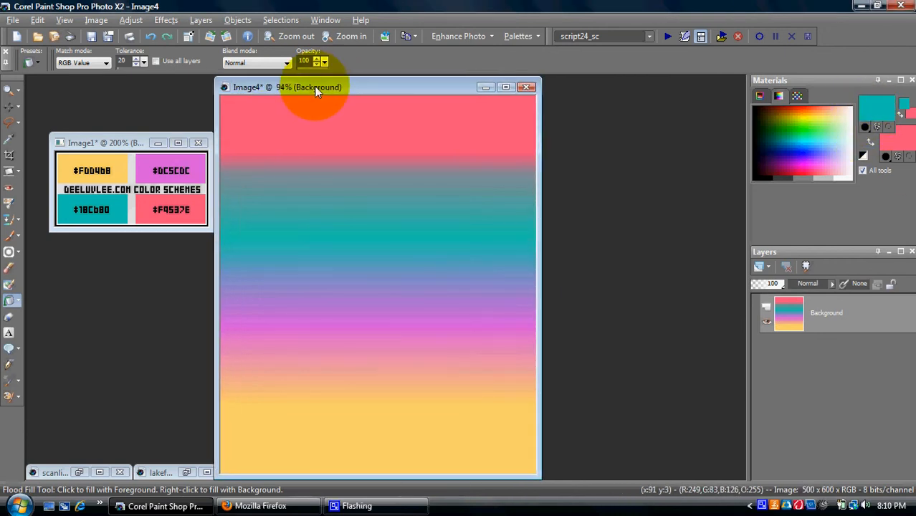
pyautogui.click(850, 177)
pyautogui.click(11, 237)
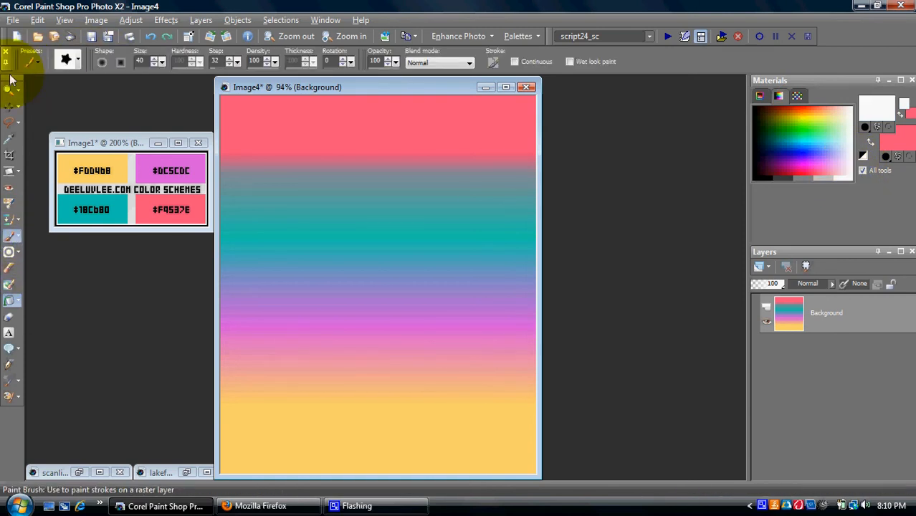
pyautogui.click(70, 63)
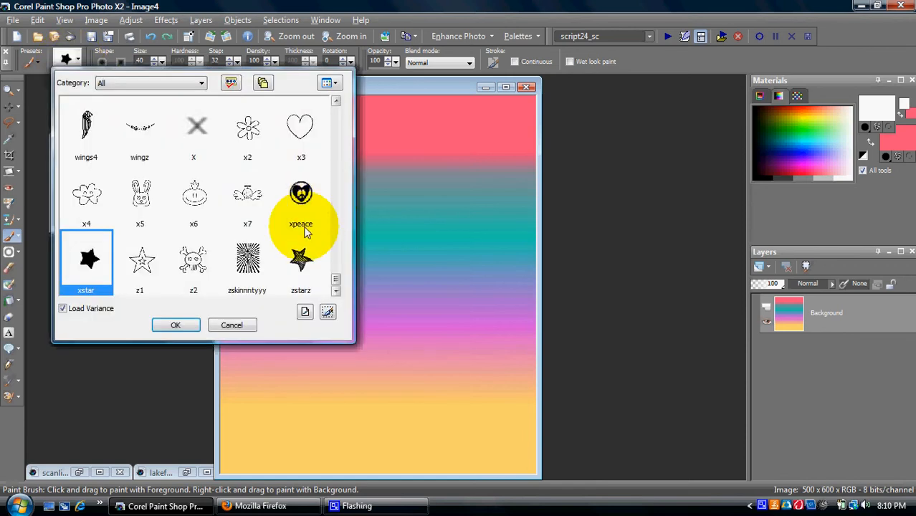
pyautogui.scroll(20, 282, 228)
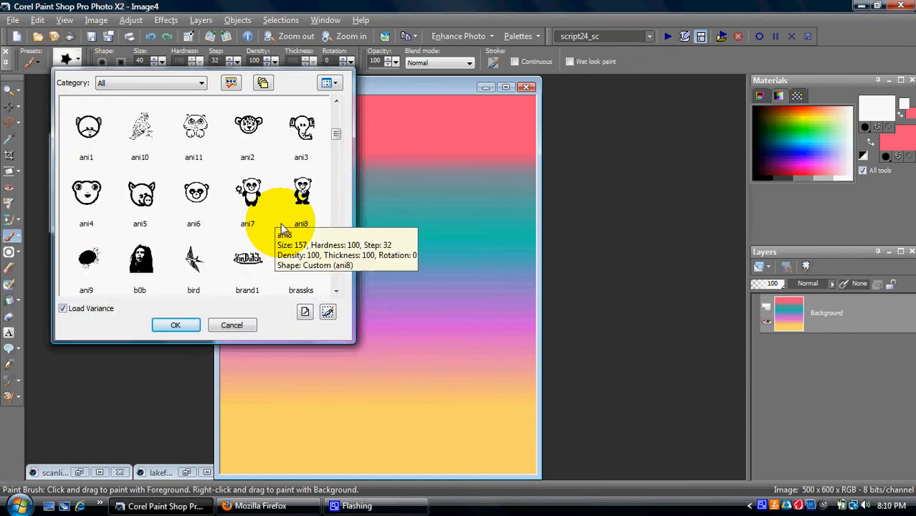
pyautogui.click(140, 192)
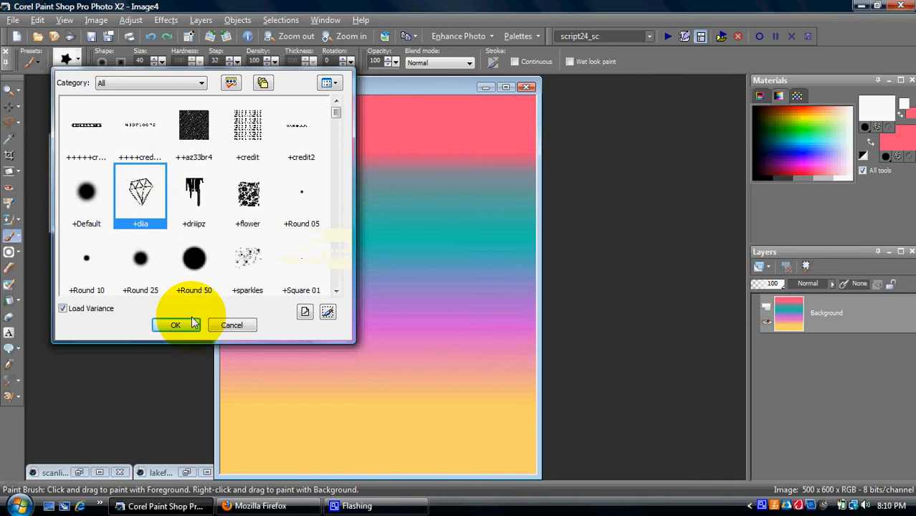
pyautogui.click(177, 325)
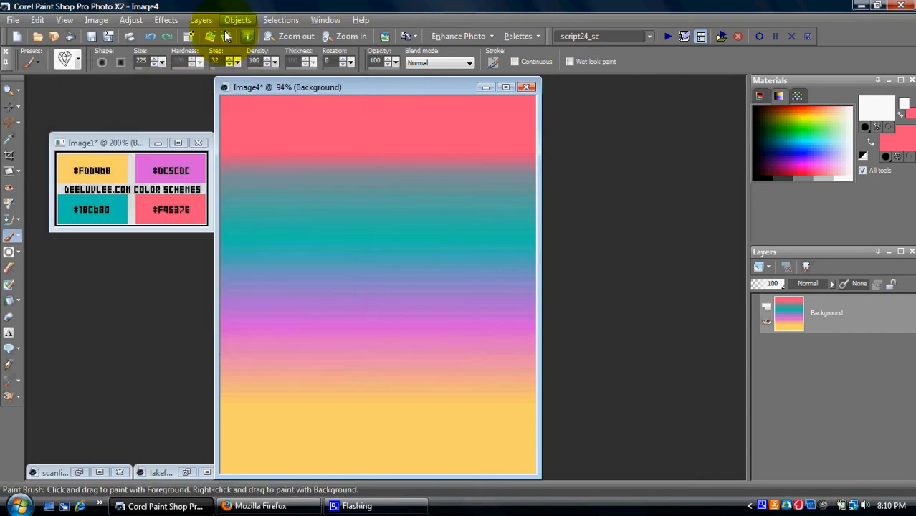
pyautogui.click(259, 154)
# Step: Stamp four rows of white diamond outlines from the top of the canvas to the bottom
pyautogui.click(337, 159)
pyautogui.click(403, 156)
pyautogui.click(478, 156)
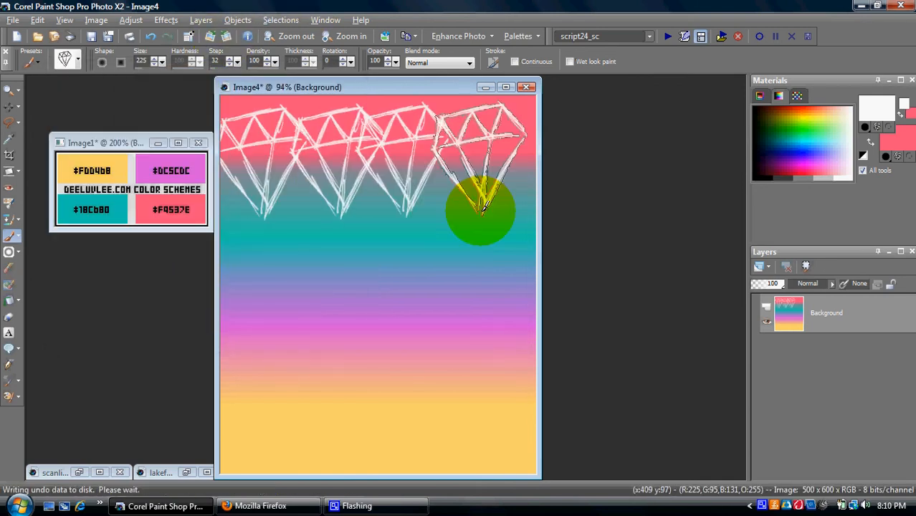
pyautogui.click(484, 251)
pyautogui.click(410, 247)
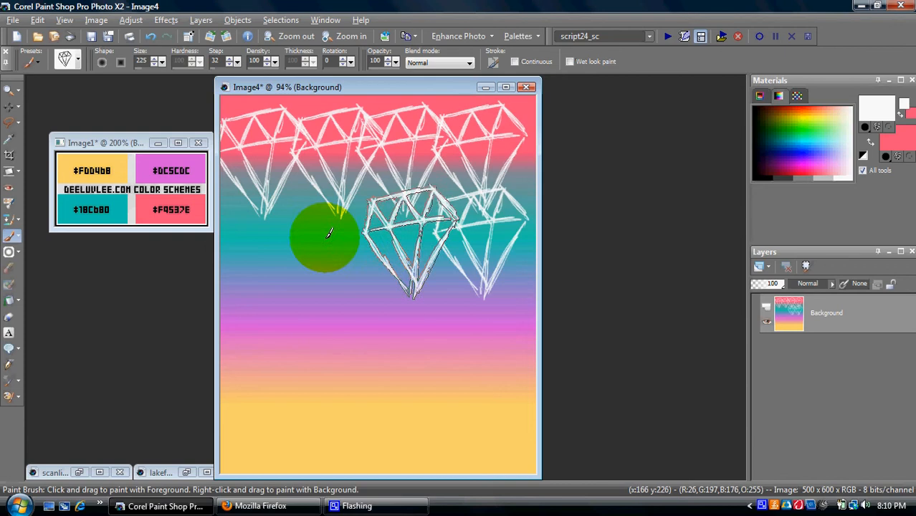
pyautogui.click(328, 235)
pyautogui.click(258, 243)
pyautogui.click(276, 322)
pyautogui.click(336, 323)
pyautogui.click(420, 326)
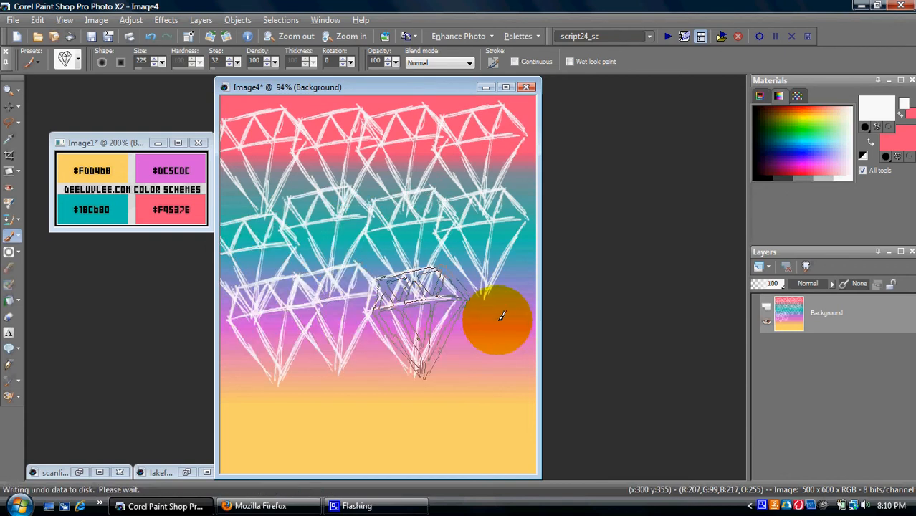
pyautogui.click(501, 316)
pyautogui.click(481, 410)
pyautogui.click(408, 400)
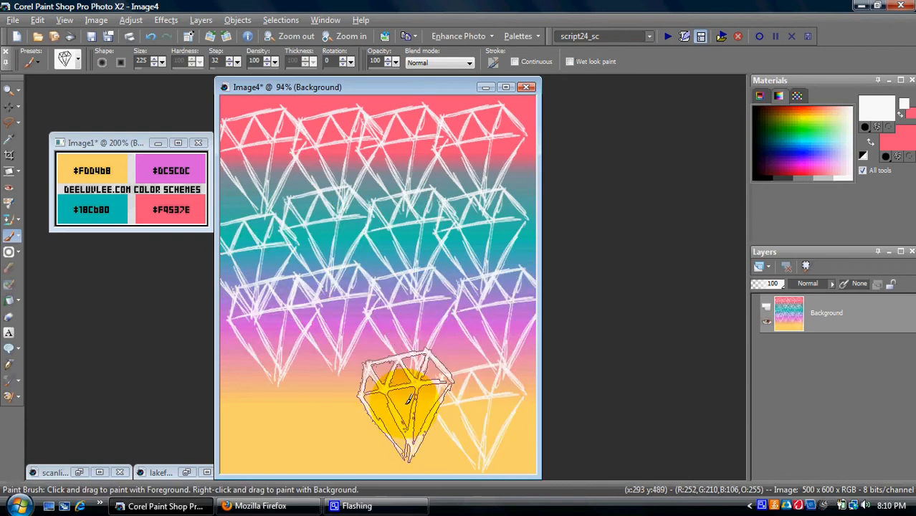
pyautogui.click(304, 410)
pyautogui.click(78, 63)
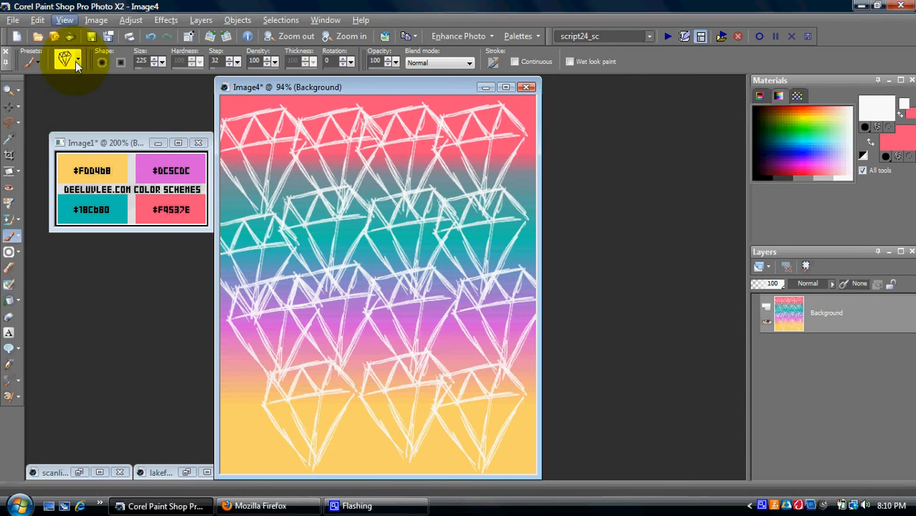
# Step: Stamp white +sparkles over the diamond pattern and paste the cut-out girl in the centre
pyautogui.click(246, 255)
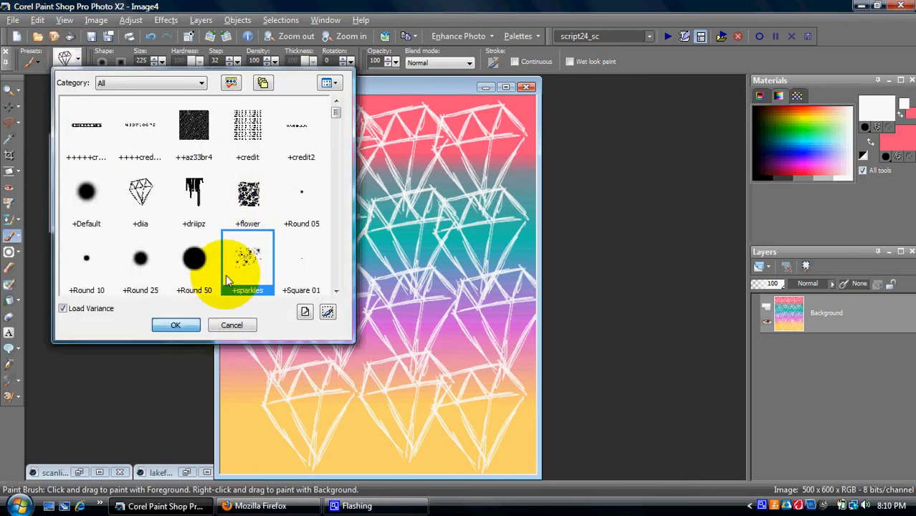
pyautogui.click(176, 325)
pyautogui.click(301, 176)
pyautogui.click(459, 206)
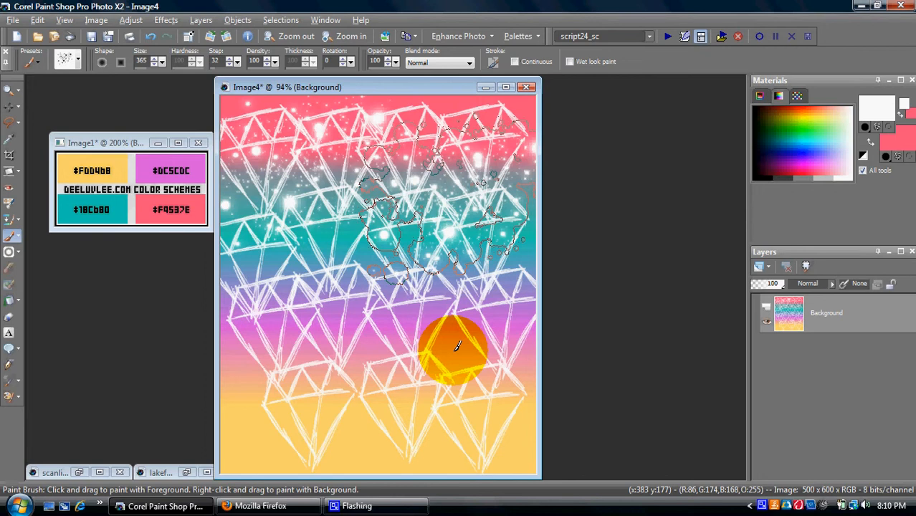
pyautogui.click(317, 306)
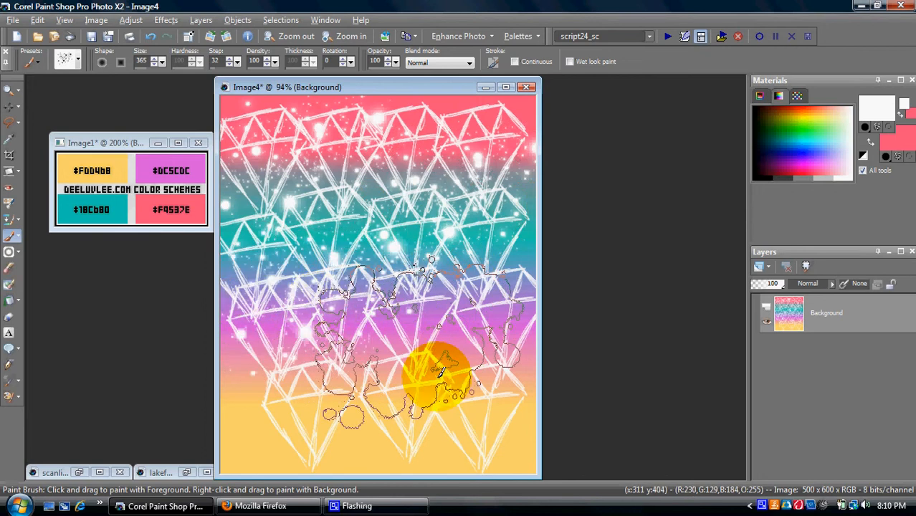
pyautogui.click(408, 400)
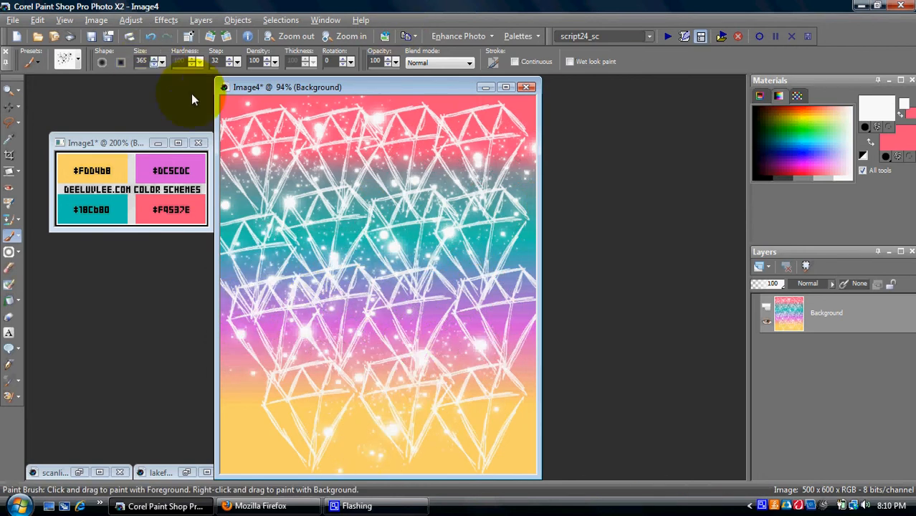
pyautogui.hotkey('ctrl', 'e')
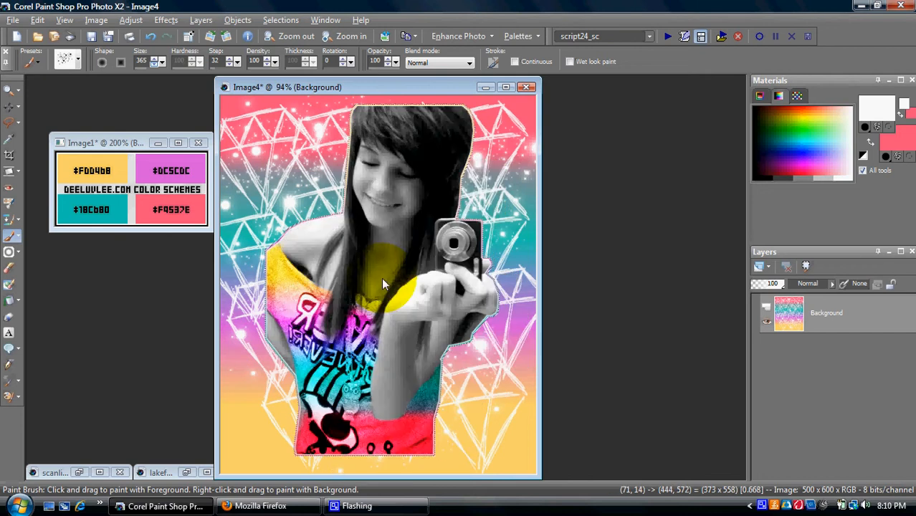
pyautogui.click(381, 283)
# Step: Expand the photo's selection by 15 pixels, then close Image4 without saving changes
pyautogui.click(9, 141)
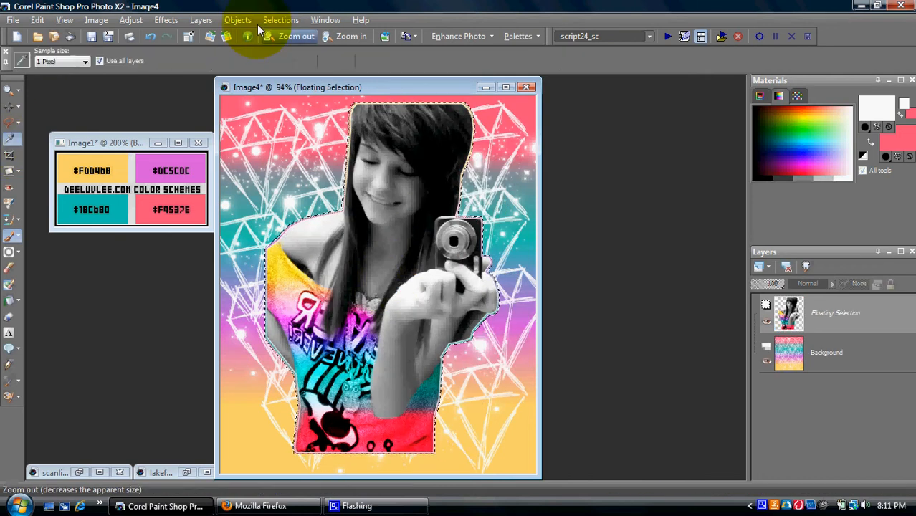
pyautogui.click(280, 20)
pyautogui.moveTo(440, 114)
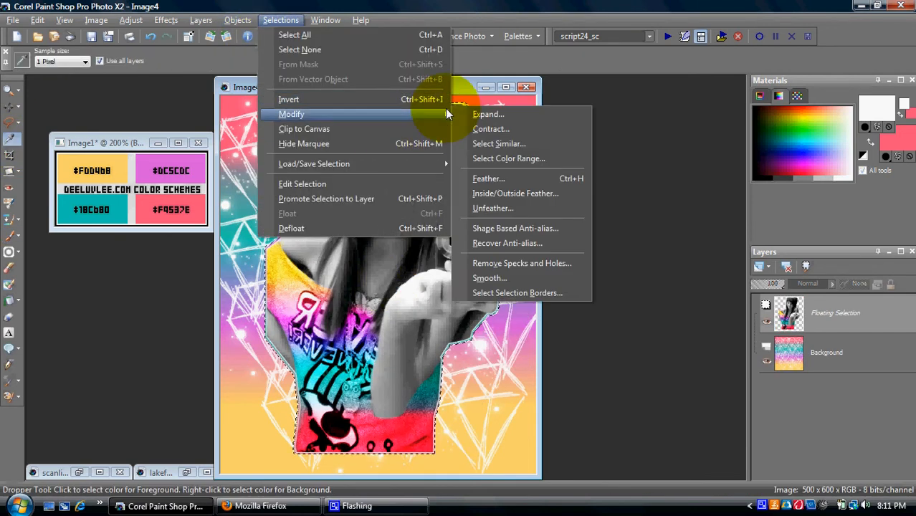
pyautogui.click(484, 111)
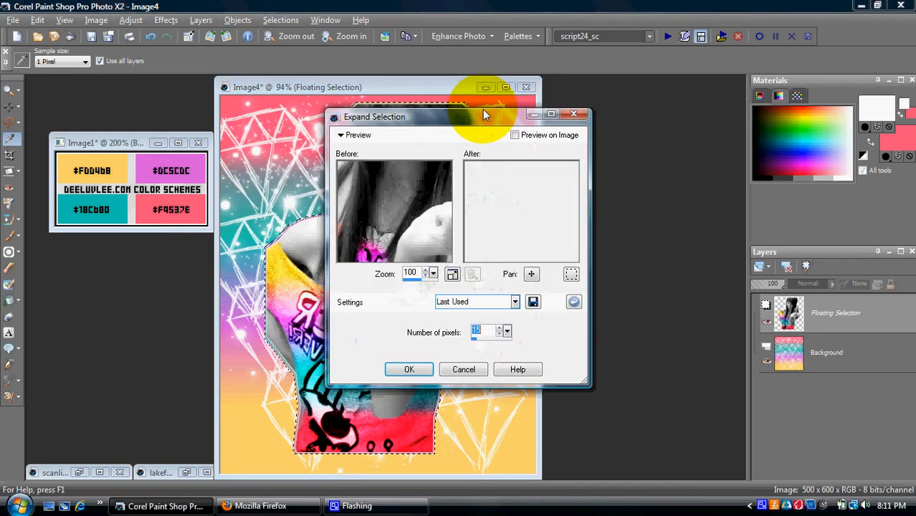
pyautogui.press('Return')
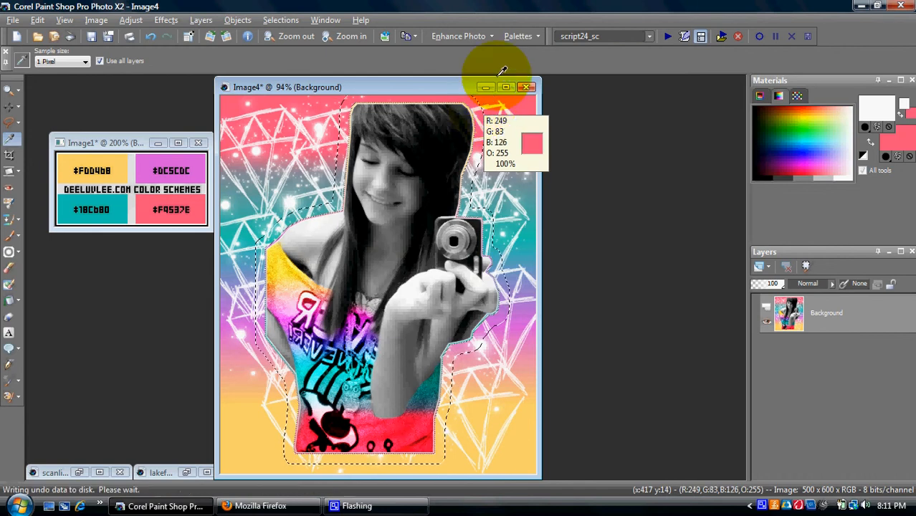
pyautogui.click(526, 86)
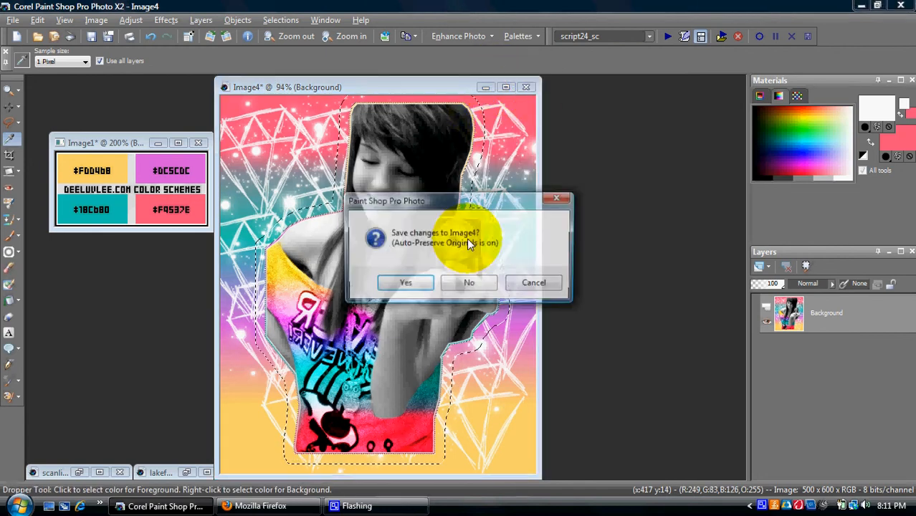
pyautogui.click(468, 282)
# Step: Create a new blank image 550 pixels wide by 600 pixels high
pyautogui.click(13, 20)
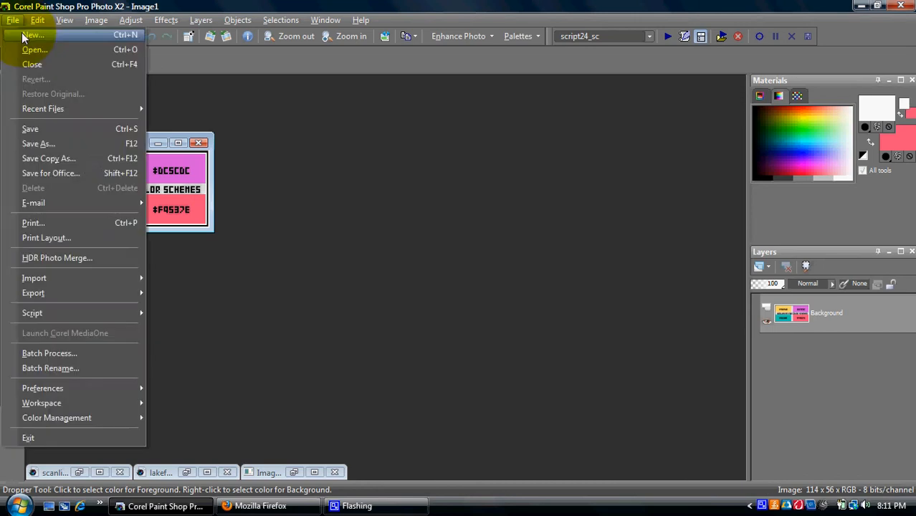
pyautogui.click(21, 33)
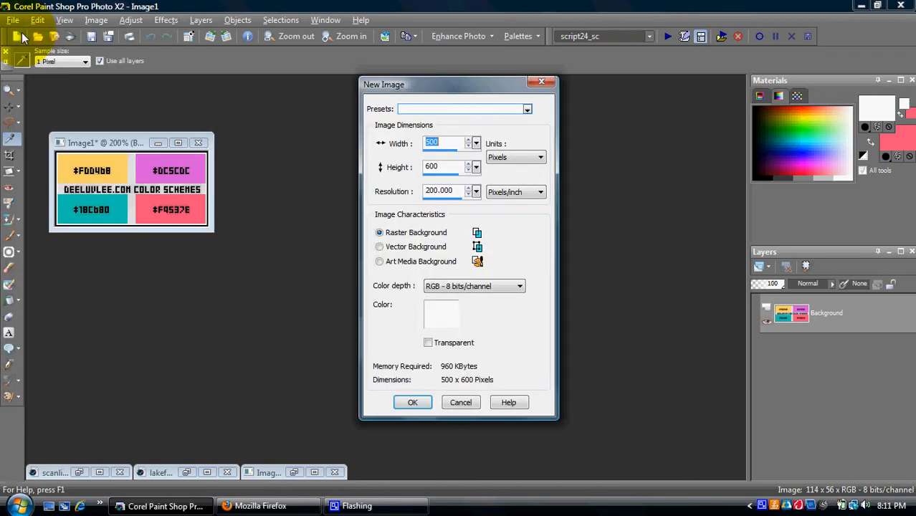
pyautogui.write('550')
pyautogui.press('Return')
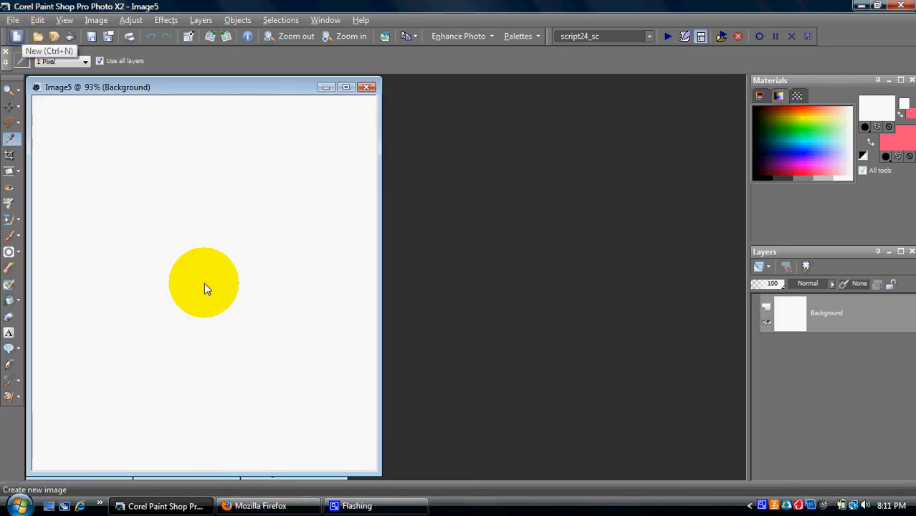
# Step: Paste the photo, expand its selection, then undo the paste to leave a blank canvas
pyautogui.hotkey('ctrl', 'e')
pyautogui.click(204, 282)
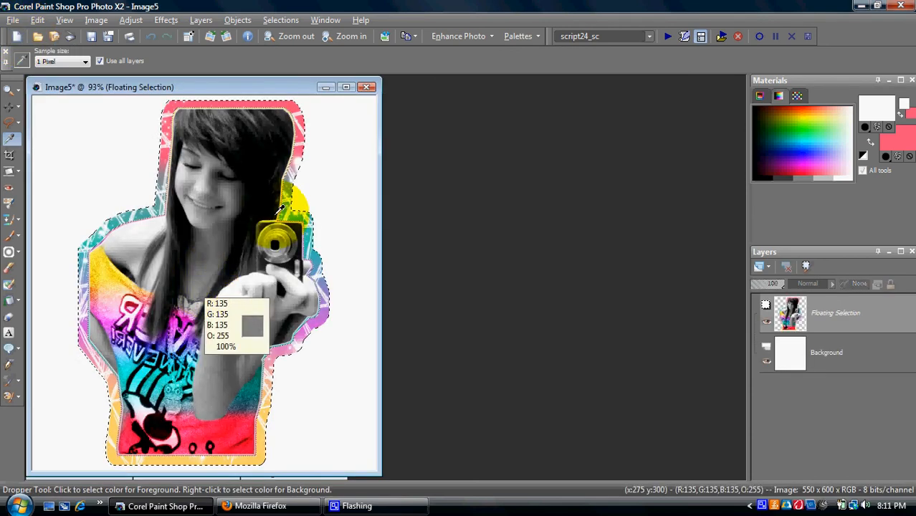
pyautogui.click(295, 21)
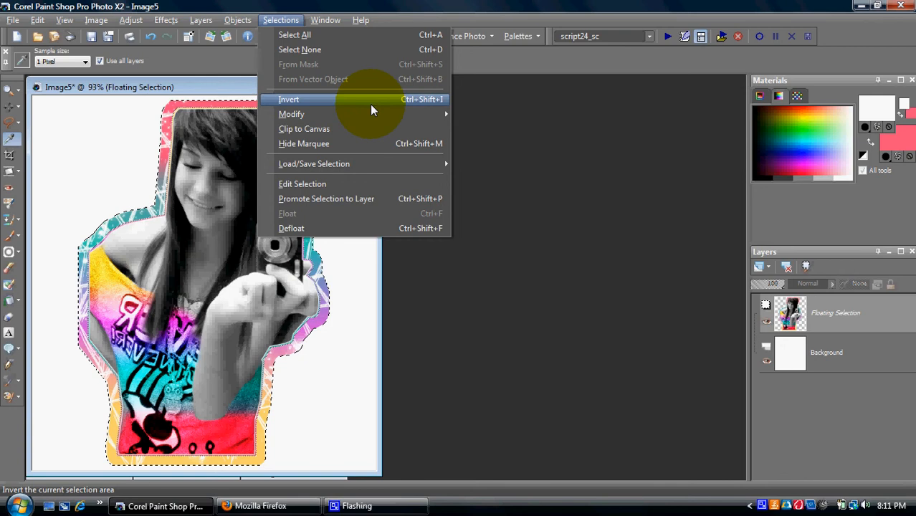
pyautogui.click(463, 119)
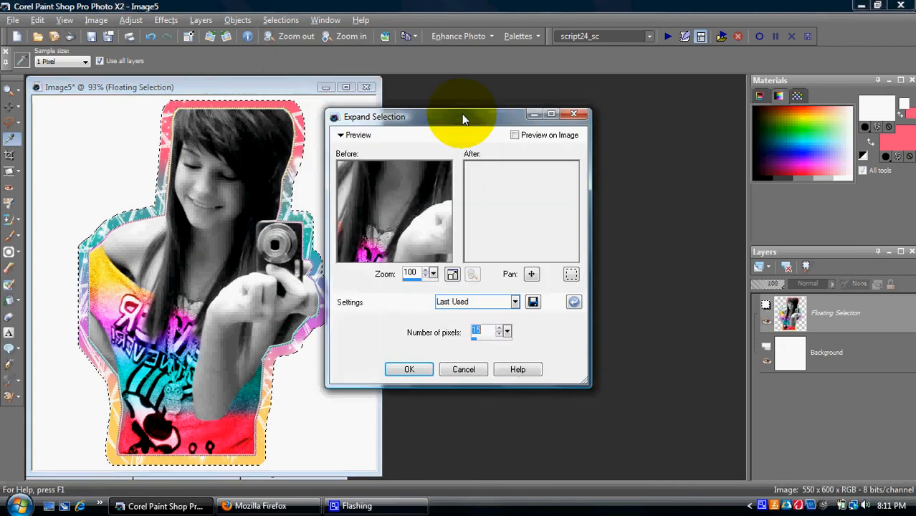
pyautogui.press('Return')
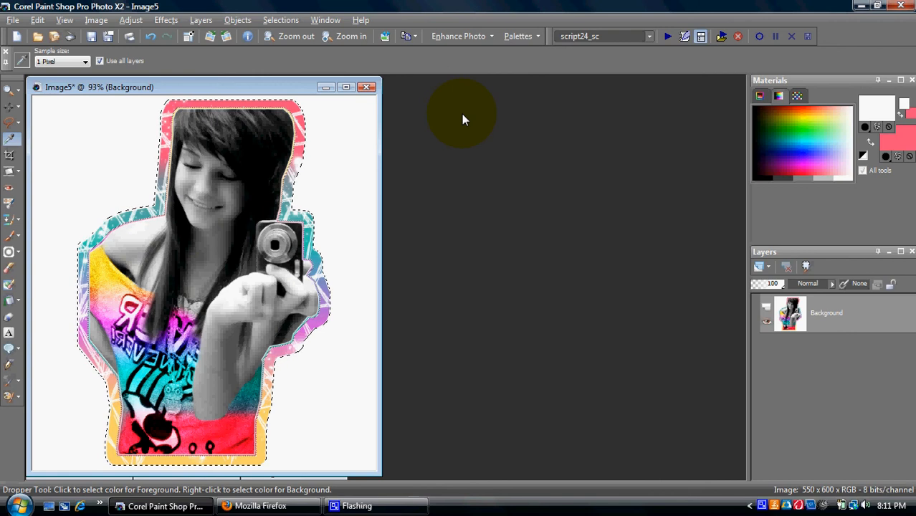
pyautogui.click(38, 20)
pyautogui.click(48, 36)
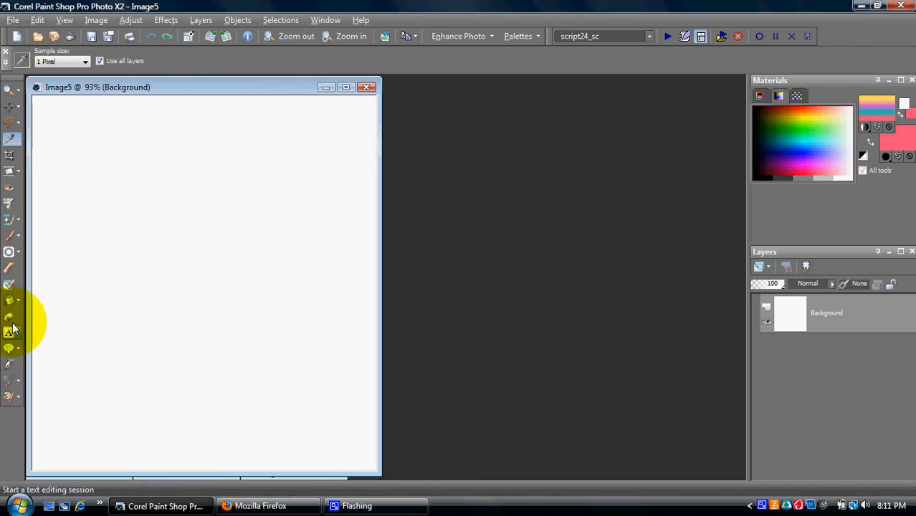
# Step: Flood-fill the blank Image5 canvas with the yellow-pink-teal gradient; trial-paste and expand the cut-out, then undo it
pyautogui.press('f')
pyautogui.click(195, 295)
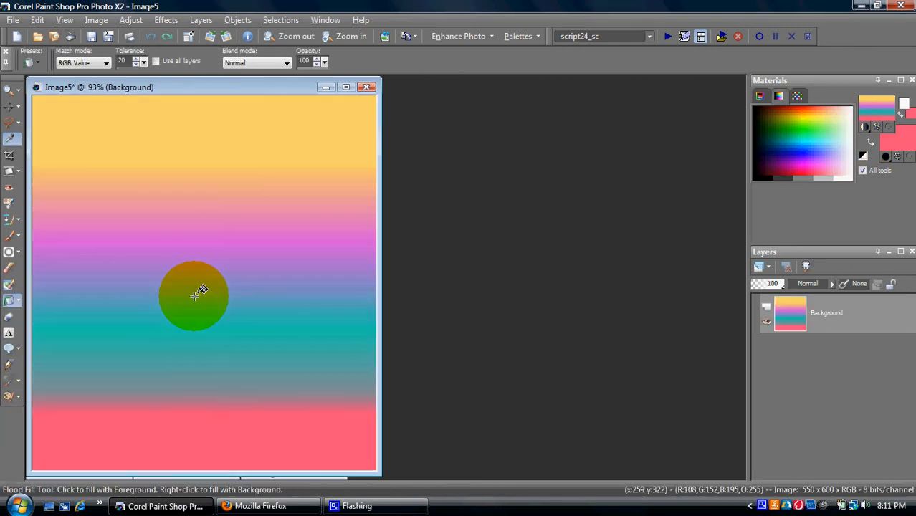
pyautogui.hotkey('ctrl', 'e')
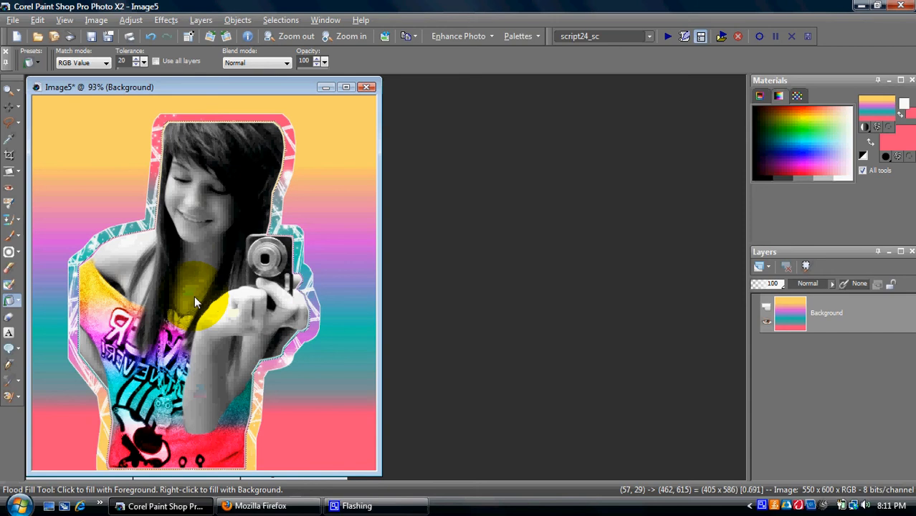
pyautogui.click(195, 278)
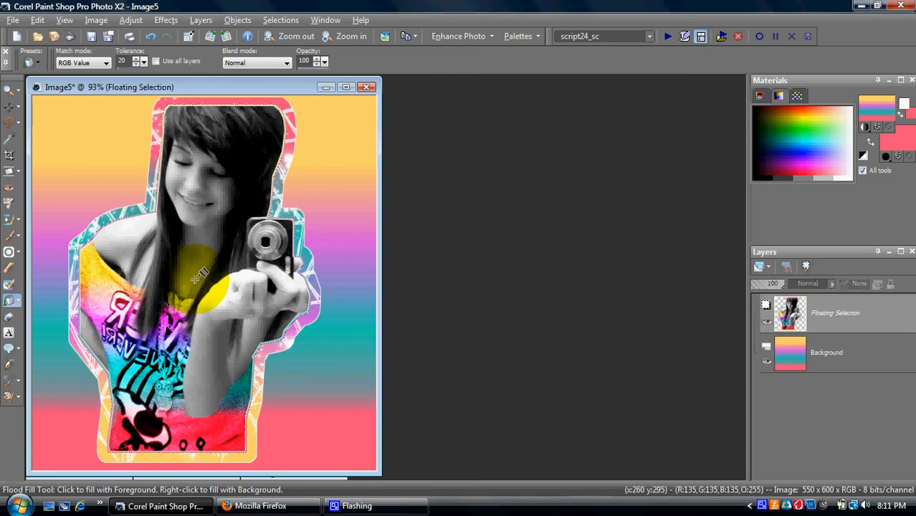
pyautogui.click(281, 19)
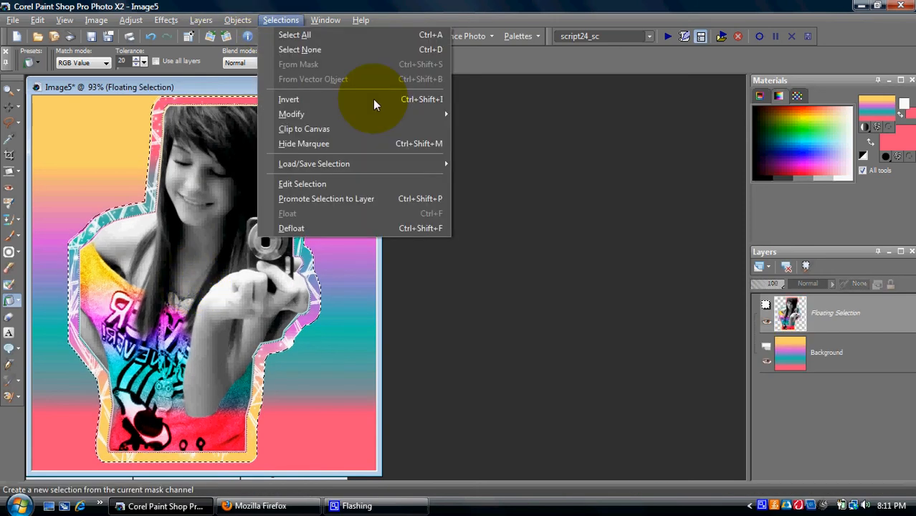
pyautogui.moveTo(358, 114)
pyautogui.click(501, 117)
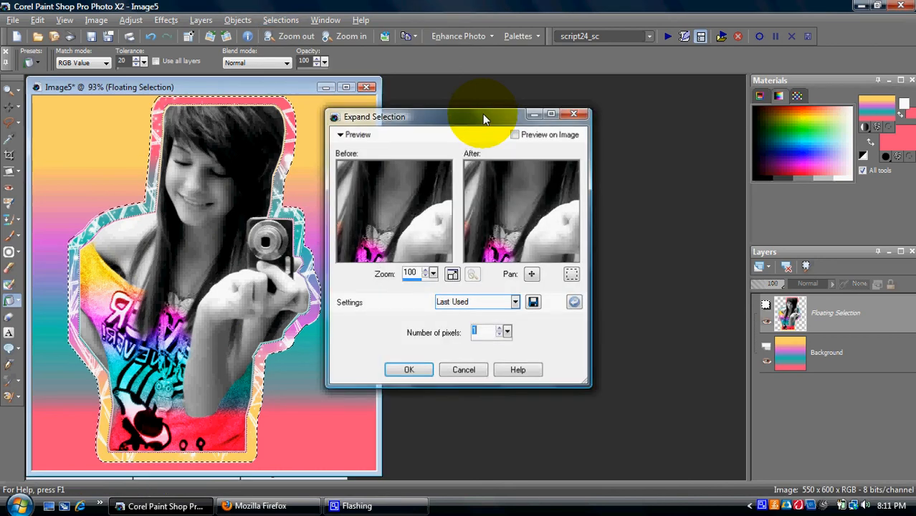
pyautogui.press('Return')
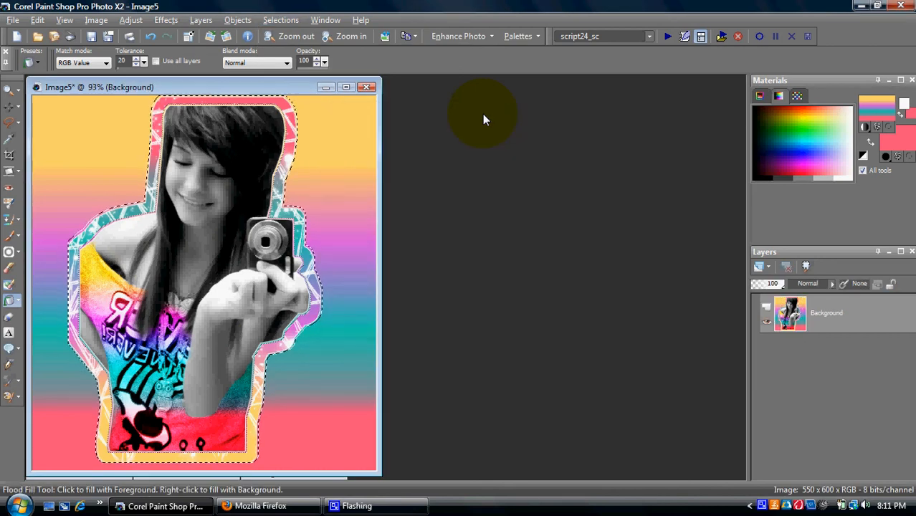
pyautogui.hotkey('ctrl', 'z')
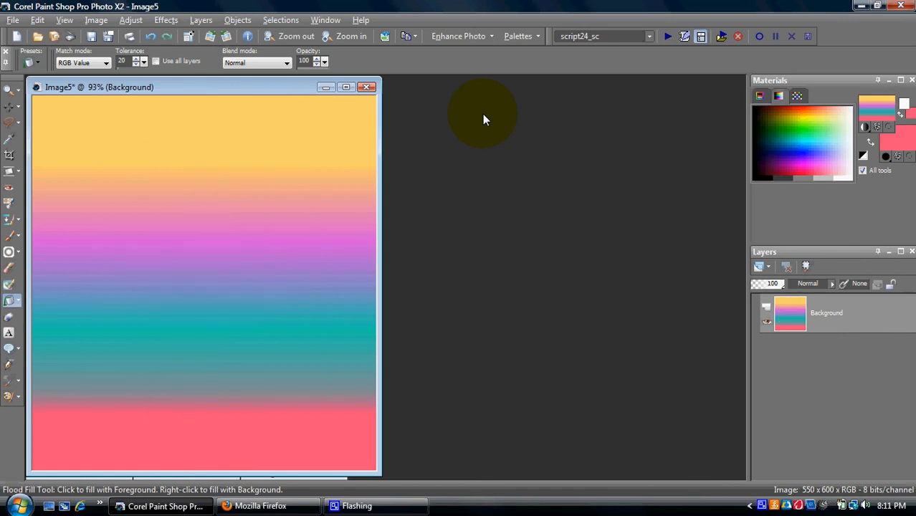
# Step: Minimize Image5, bring back scanliiin3s, and undo its earlier plain cut-out
pyautogui.click(325, 87)
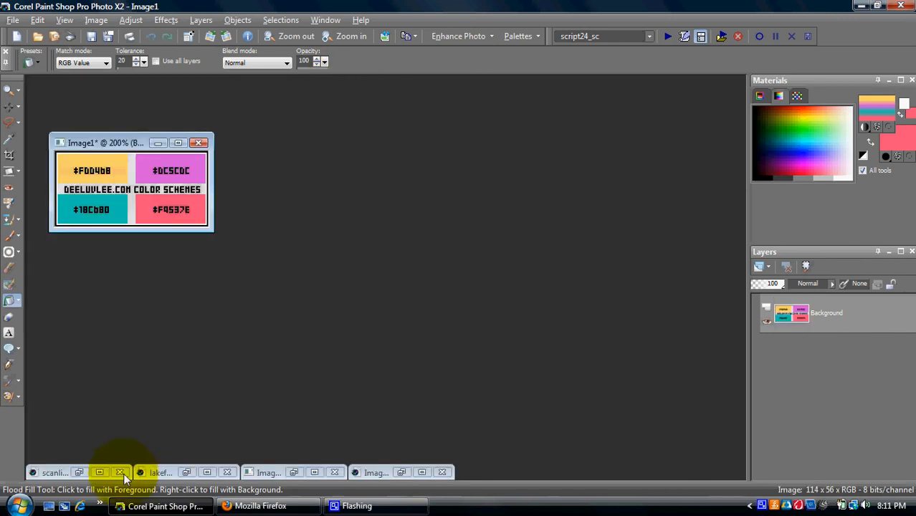
pyautogui.click(79, 472)
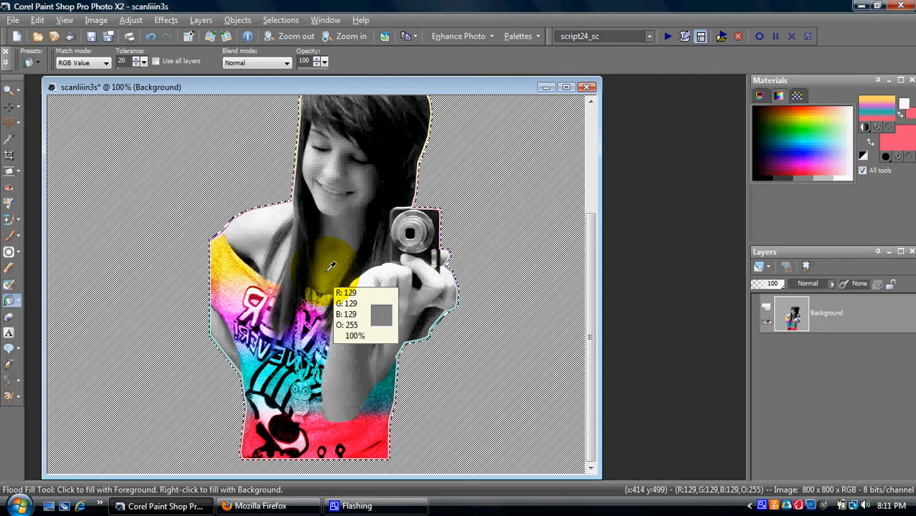
pyautogui.hotkey('ctrl', 'z')
# Step: Paste the bordered girl cut-out into scanliiin3s and expand its selection
pyautogui.hotkey('ctrl', 'e')
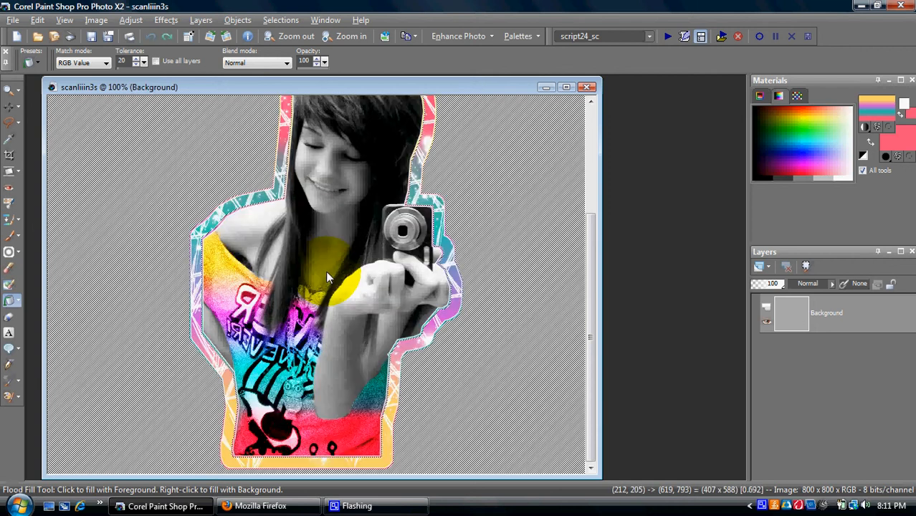
pyautogui.click(326, 270)
pyautogui.click(280, 19)
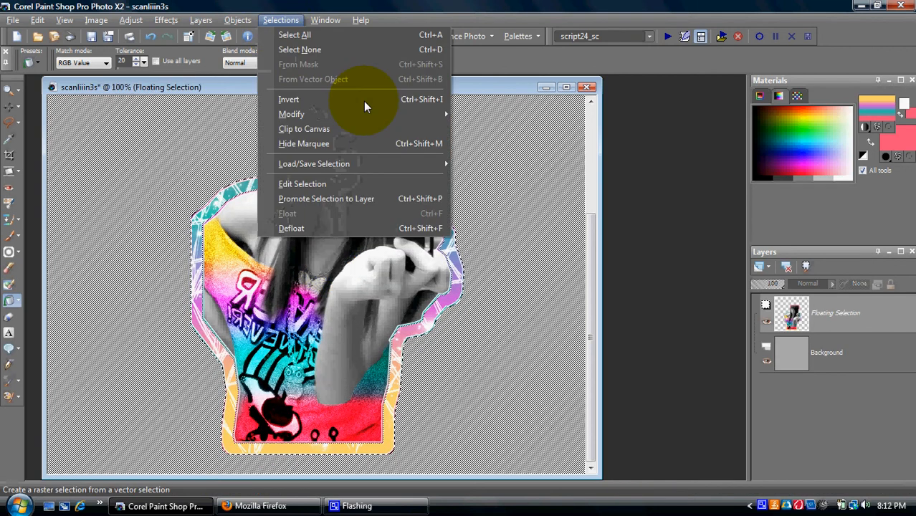
pyautogui.moveTo(401, 114)
pyautogui.click(464, 118)
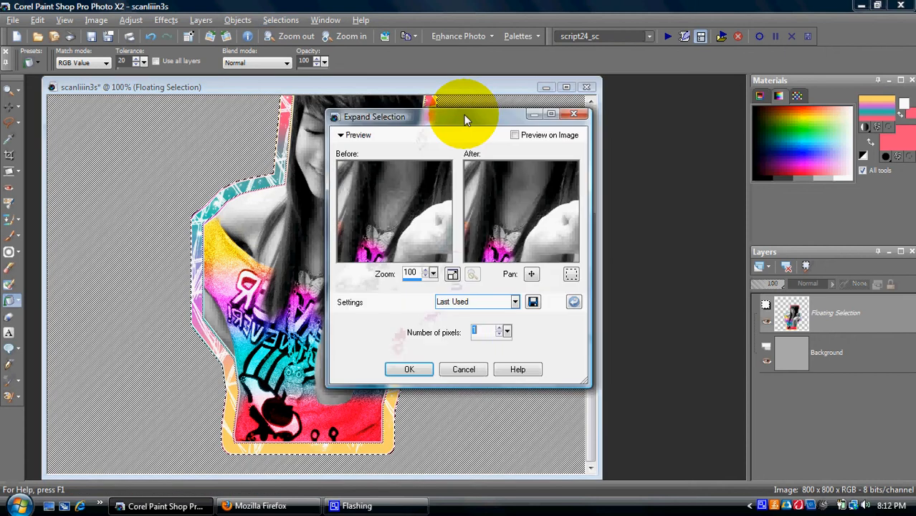
pyautogui.press('Return')
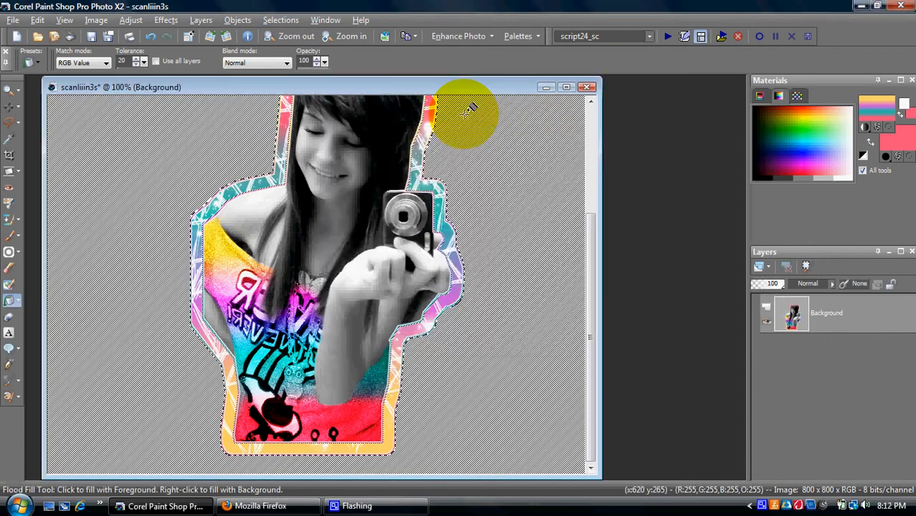
pyautogui.click(546, 88)
# Step: Restore the minimized Image2 sunburst window
pyautogui.click(382, 470)
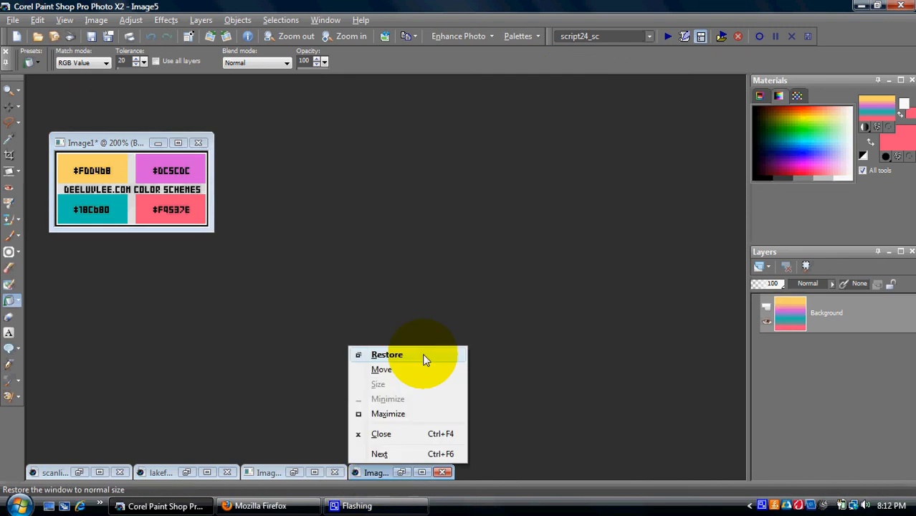
pyautogui.click(274, 477)
pyautogui.click(274, 474)
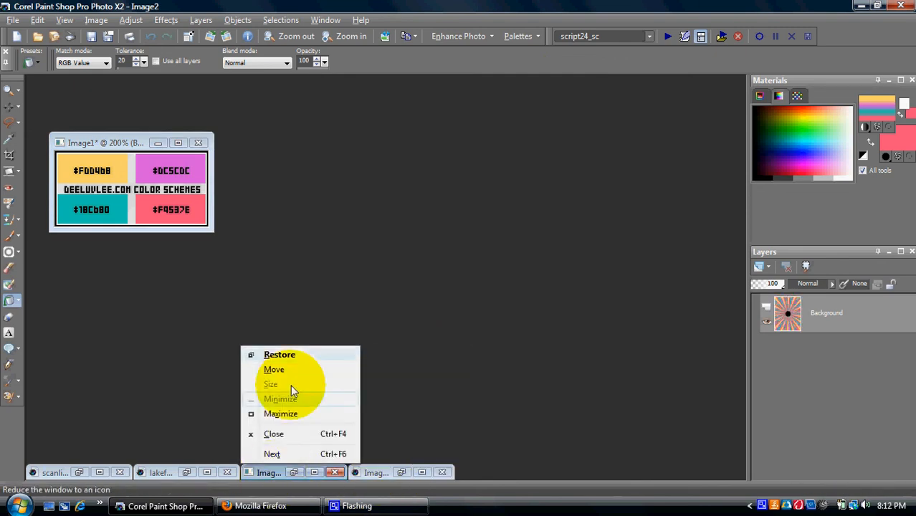
pyautogui.click(286, 354)
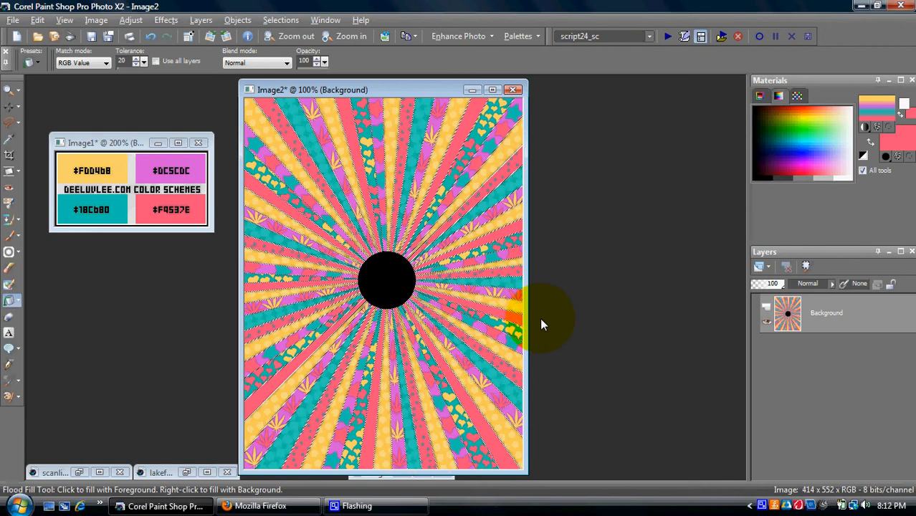
# Step: Paste the bordered cut-out as a new layer and nudge it slightly left
pyautogui.hotkey('ctrl', 'l')
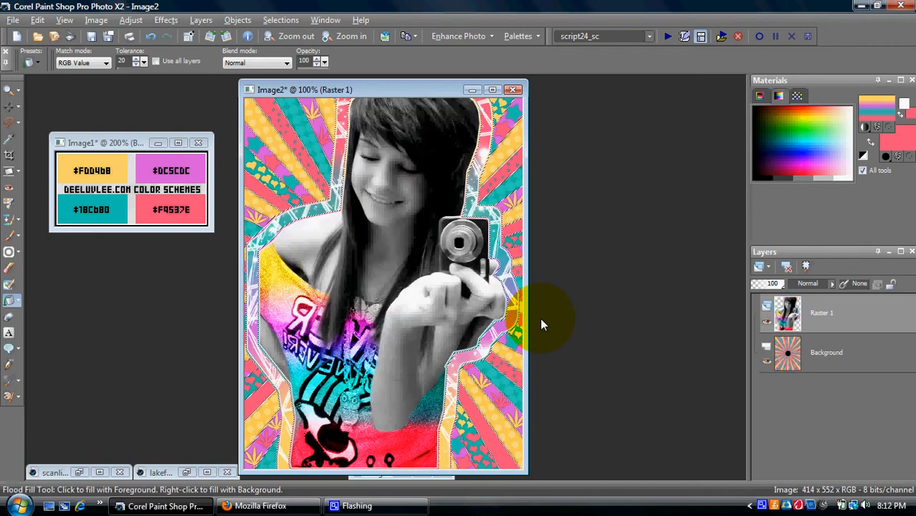
pyautogui.click(10, 107)
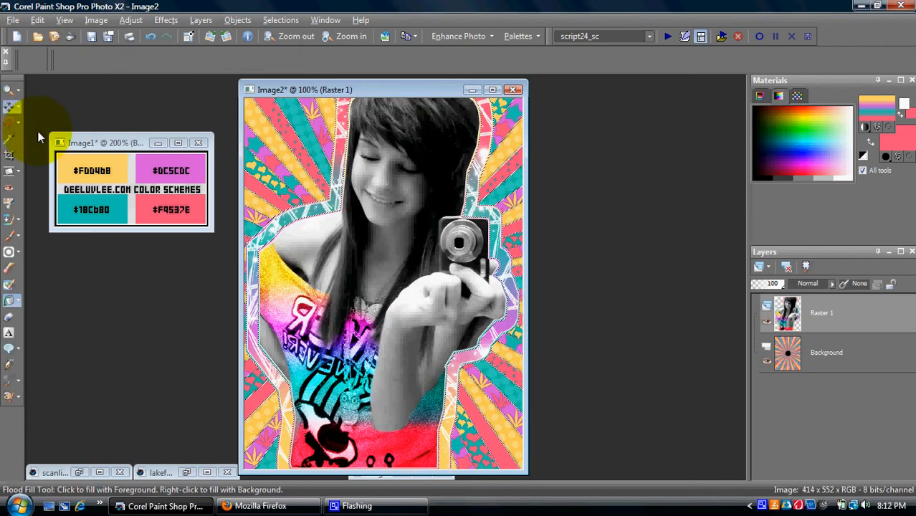
pyautogui.moveTo(313, 302); pyautogui.dragTo(304, 307)
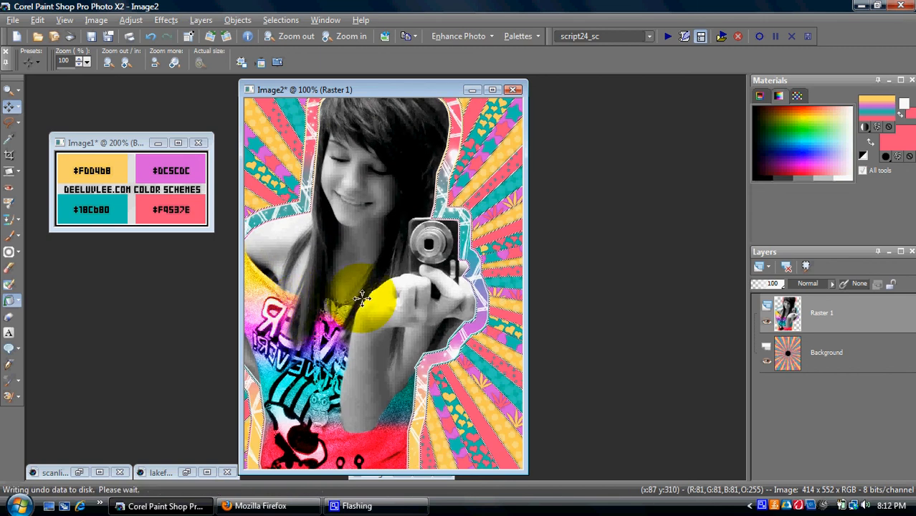
# Step: Flatten all layers into one Background with Merge All (Flatten)
pyautogui.click(201, 20)
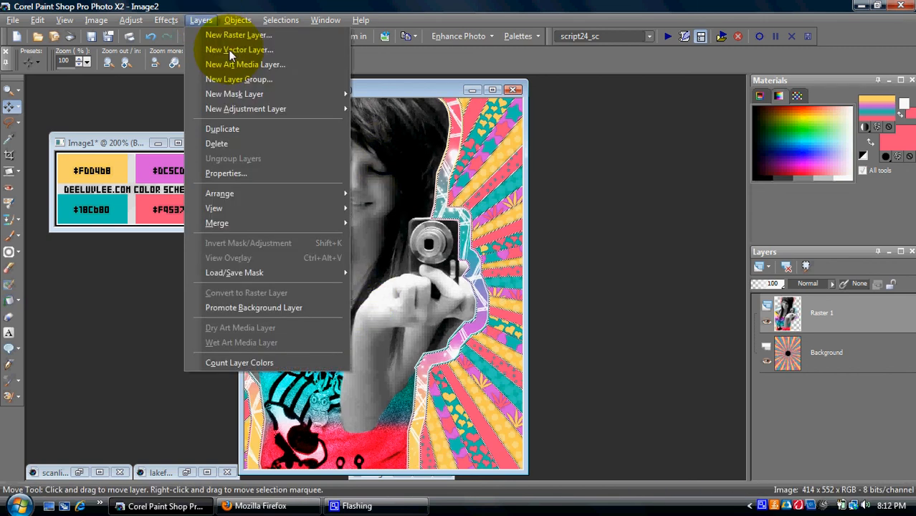
pyautogui.moveTo(236, 222)
pyautogui.click(391, 232)
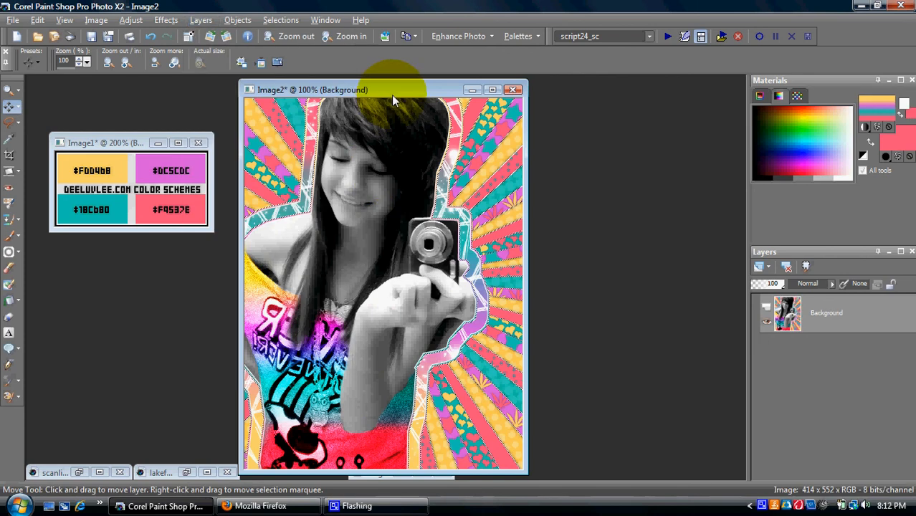
pyautogui.moveTo(391, 94); pyautogui.dragTo(358, 95)
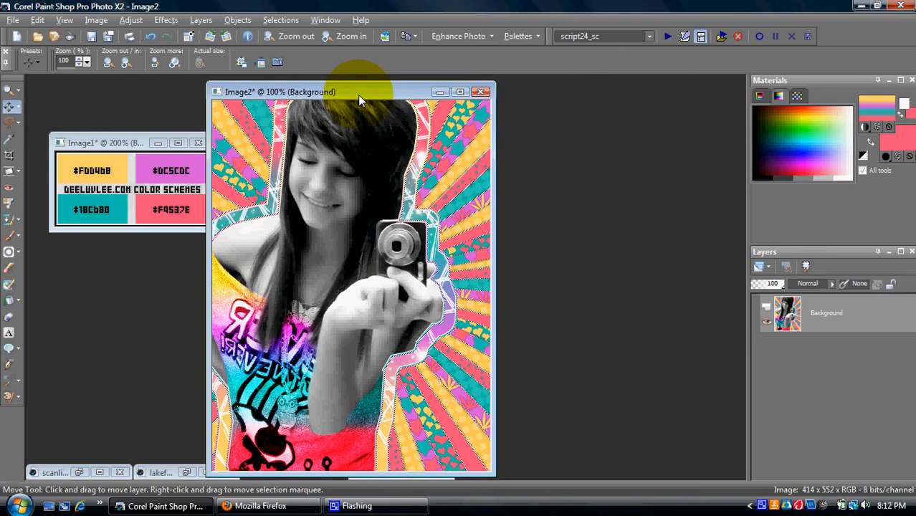
pyautogui.rightClick(761, 506)
pyautogui.click(779, 476)
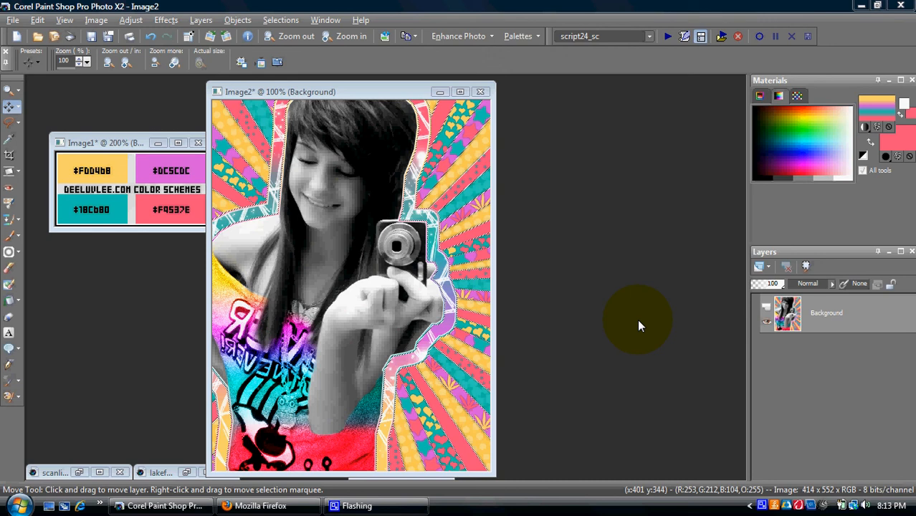
pyautogui.rightClick(764, 506)
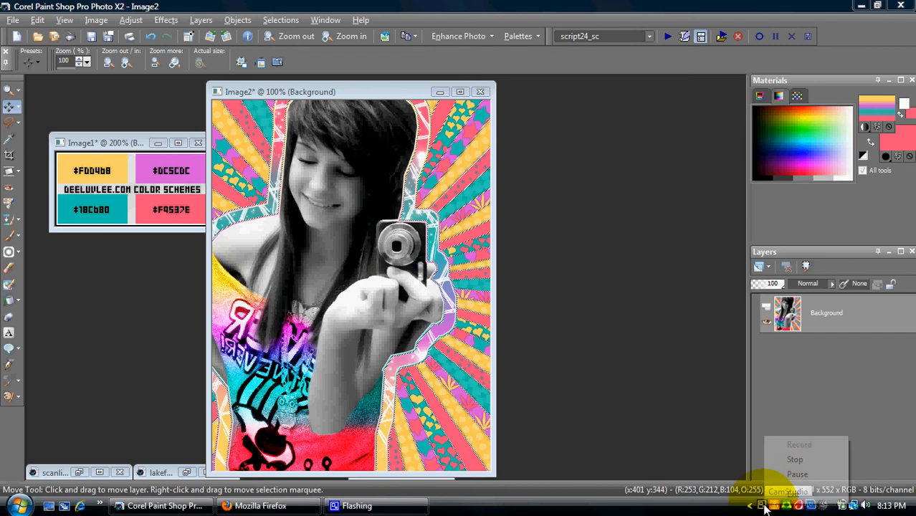